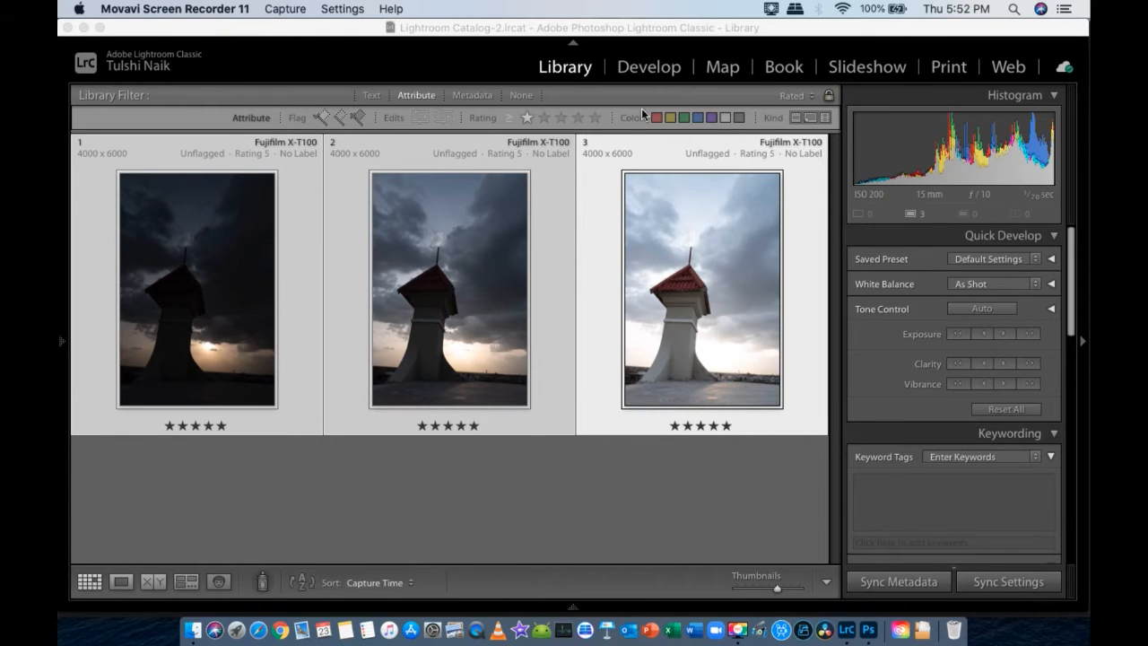
- Open the selected tower photos in the Develop module and make the middle exposure the active photo
{"action": "left_click", "coordinate": [640, 67]}
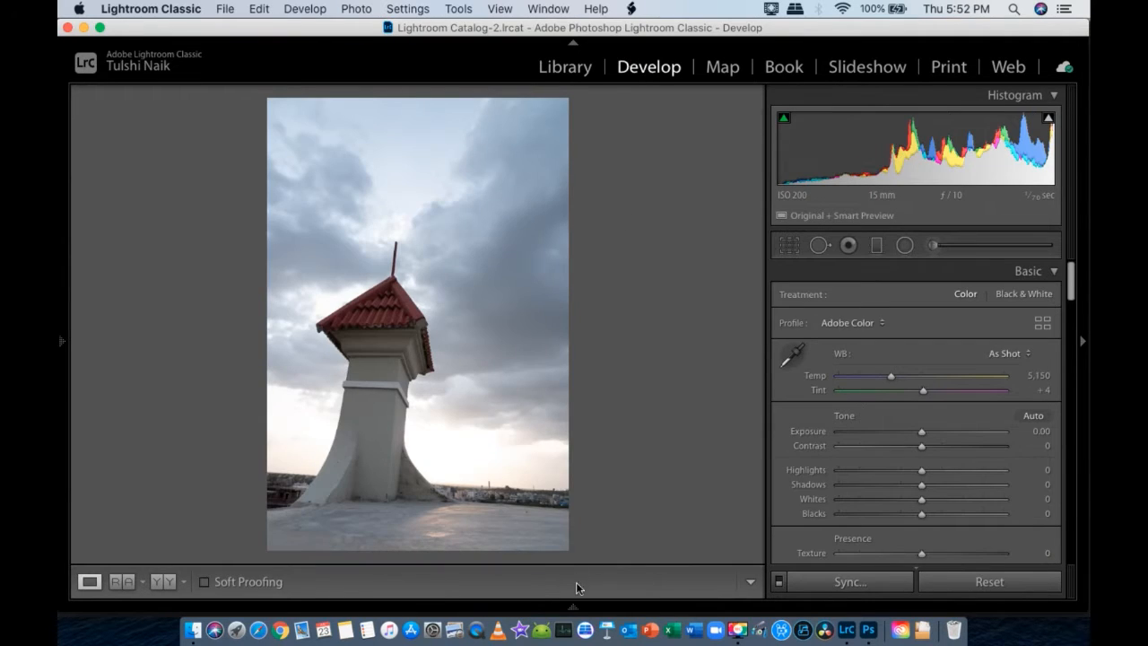
{"action": "mouse_move", "coordinate": [572, 610]}
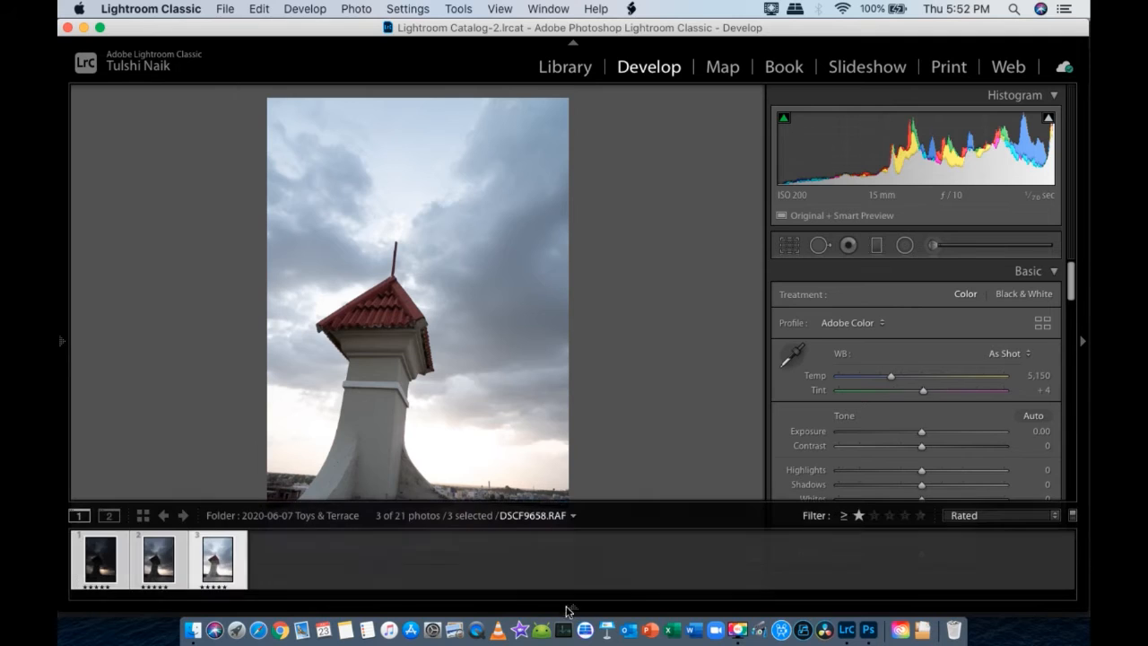
{"action": "left_click", "coordinate": [159, 563]}
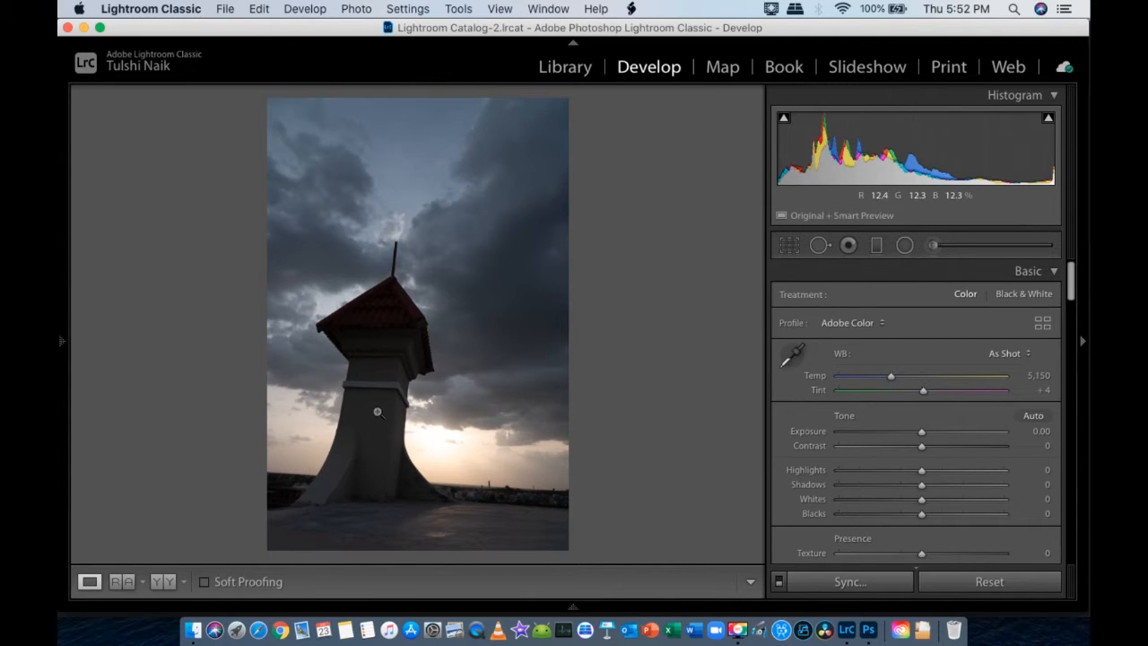
- Set the middle exposure's Highlights to -100, Shadows to +100 and Exposure to +0.75
{"action": "left_click_drag", "start_coordinate": [923, 472], "coordinate": [837, 476]}
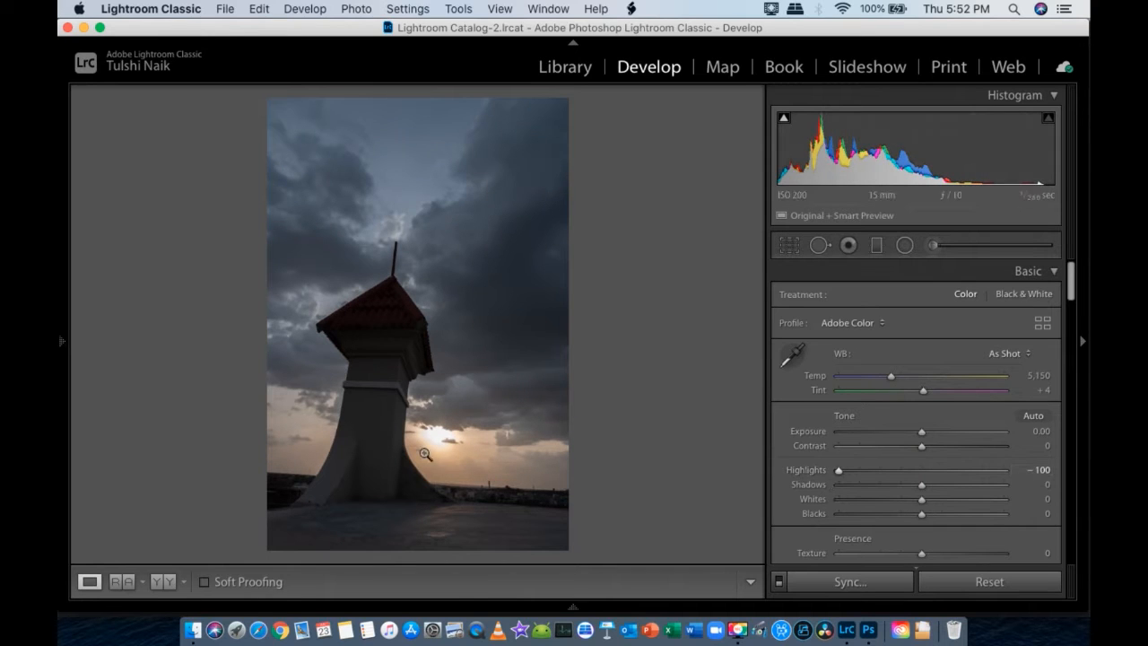
{"action": "left_click_drag", "start_coordinate": [921, 485], "coordinate": [1036, 489]}
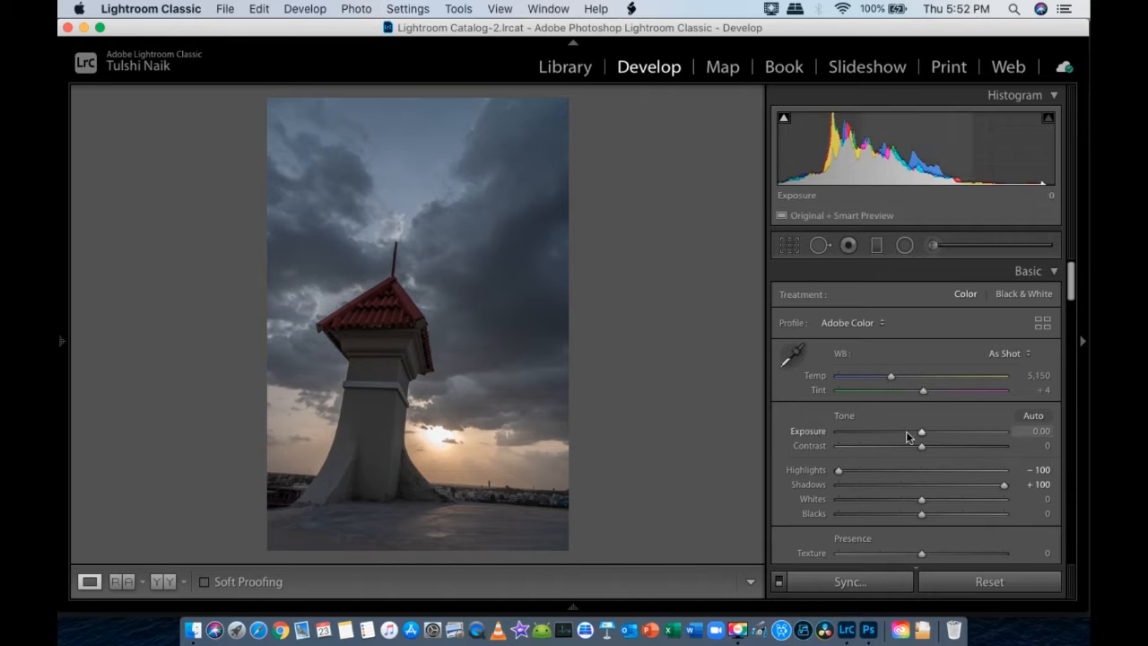
{"action": "left_click_drag", "start_coordinate": [922, 432], "coordinate": [934, 436]}
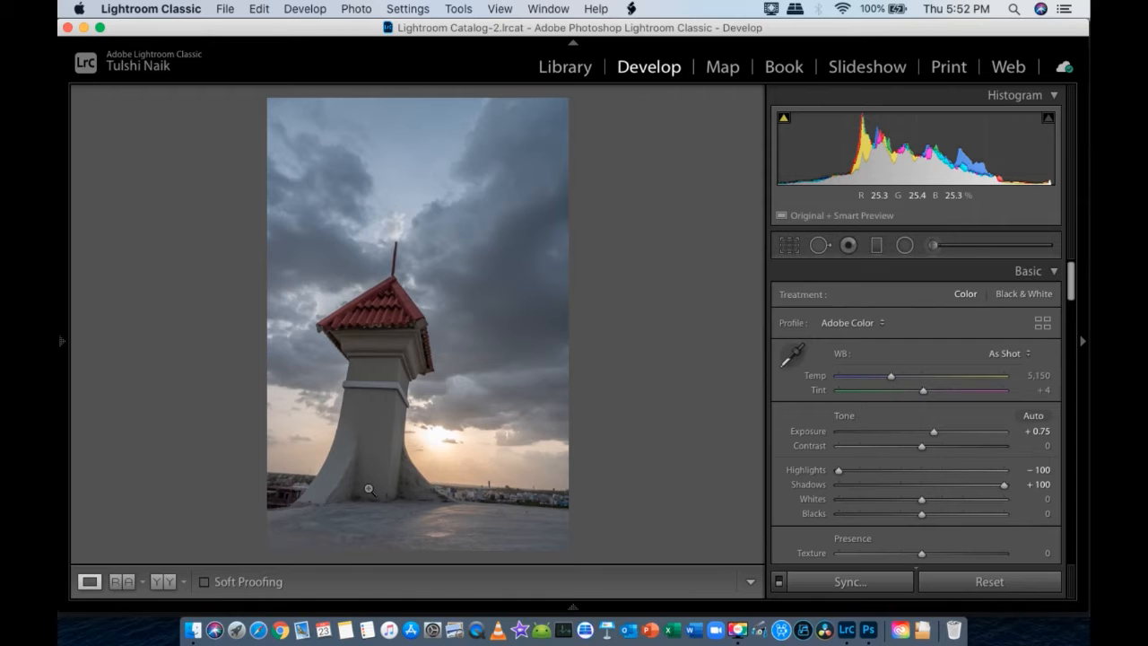
- Compare the tower wall's shadow detail and noise up close between the edited middle exposure and the brightest exposure
{"action": "left_click", "coordinate": [375, 397]}
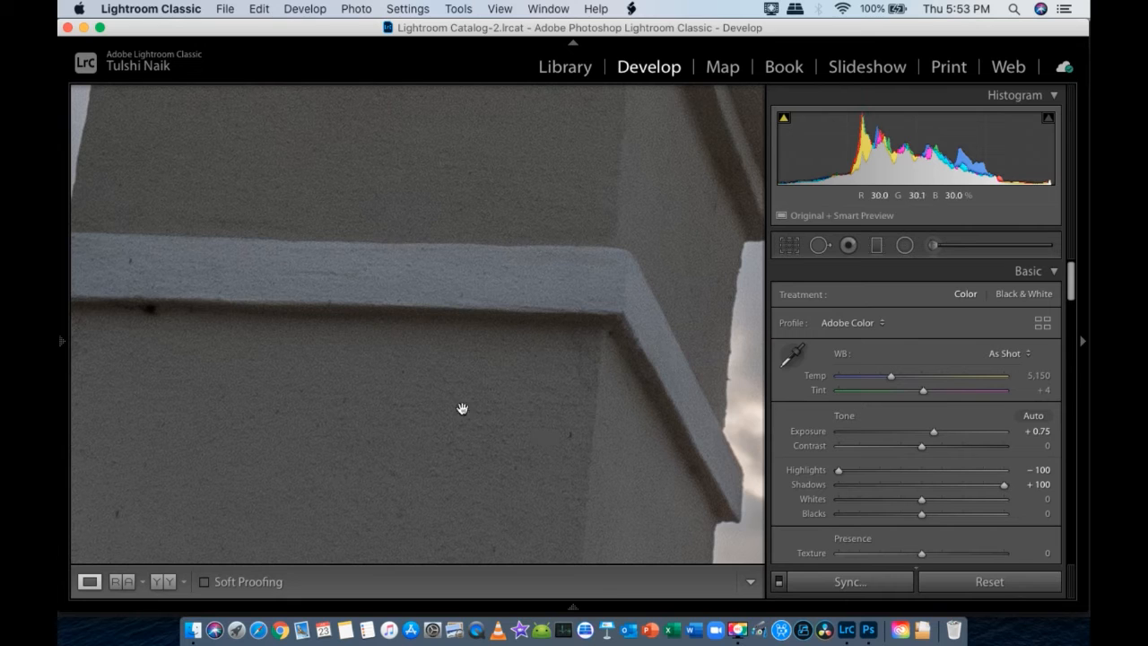
{"action": "left_click", "coordinate": [572, 610]}
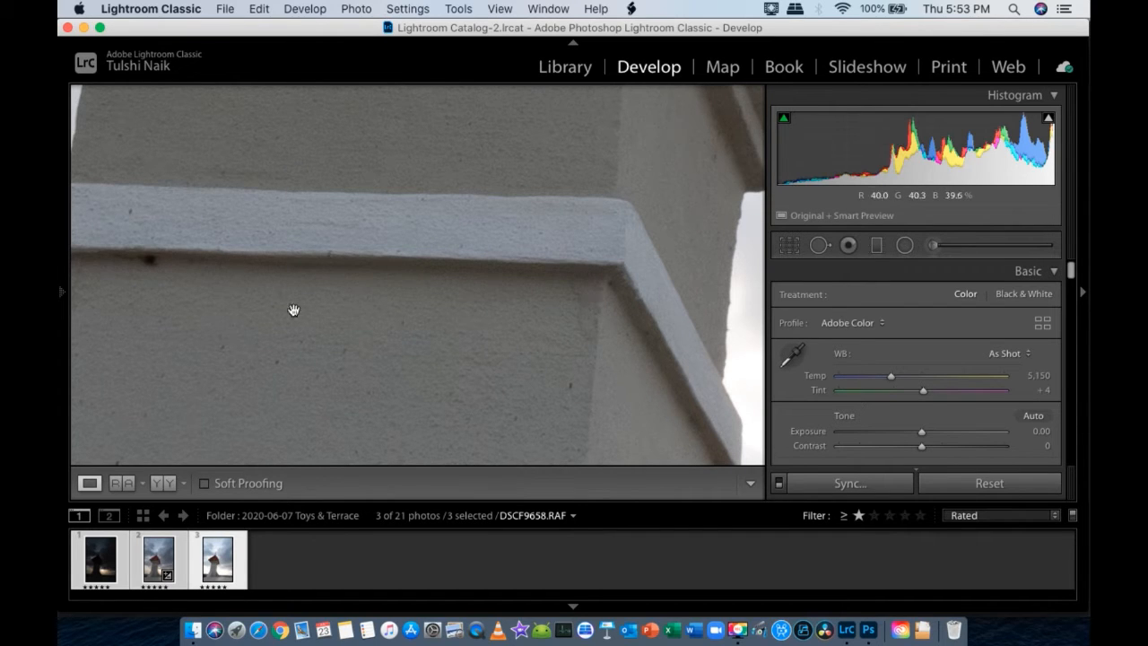
{"action": "left_click", "coordinate": [153, 573]}
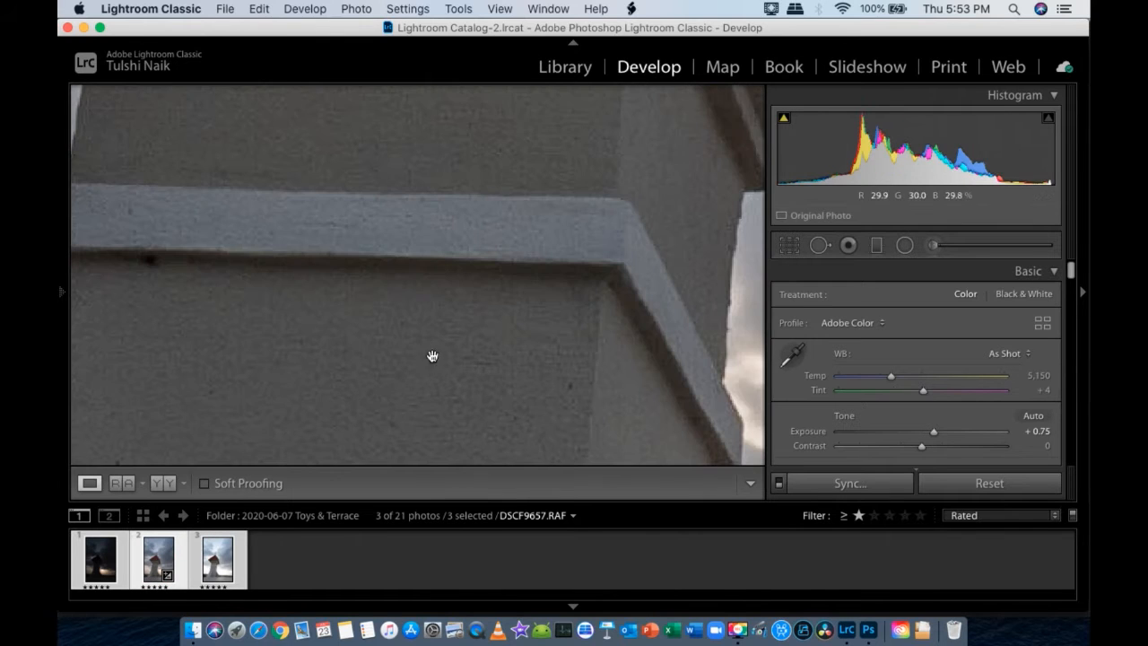
{"action": "left_click", "coordinate": [208, 574]}
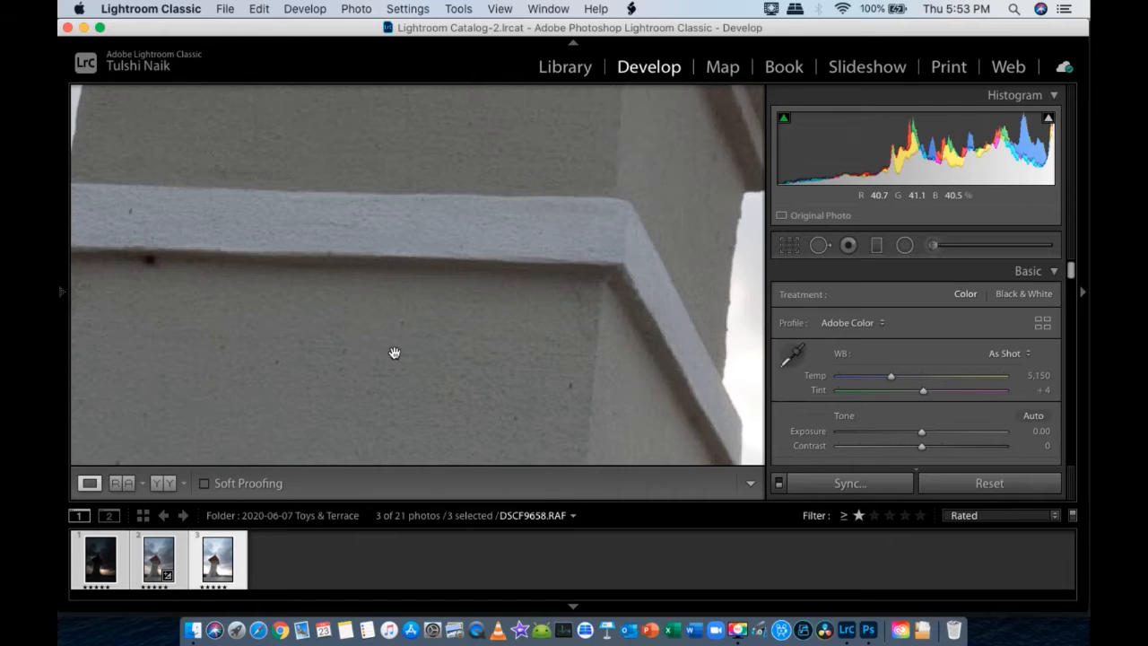
{"action": "left_click", "coordinate": [175, 565]}
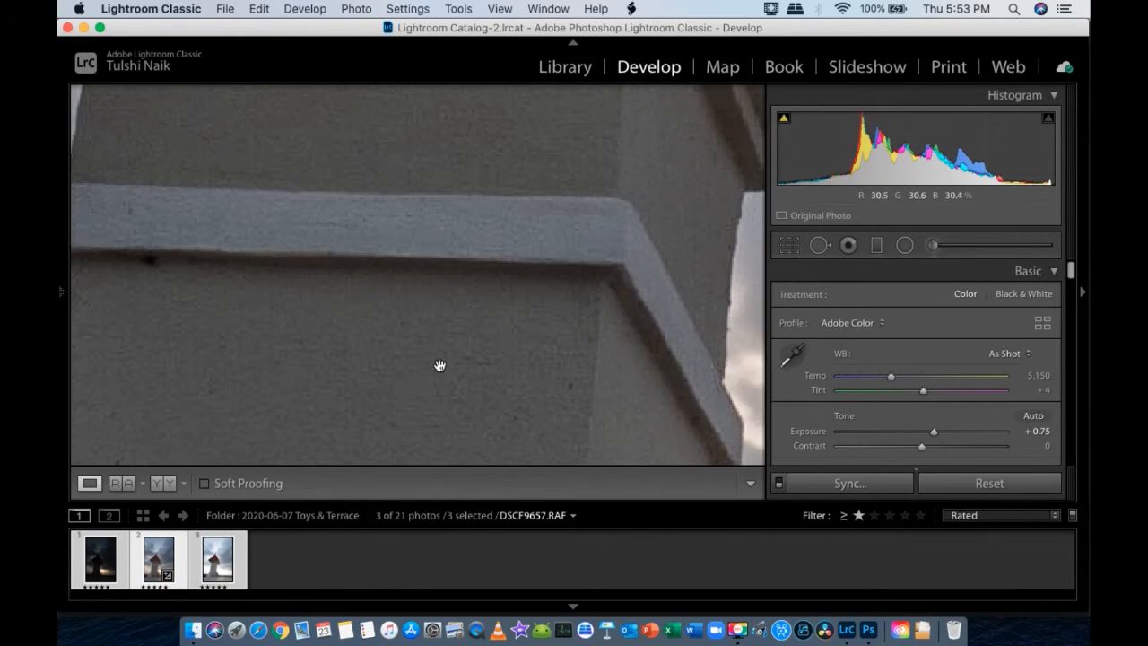
{"action": "left_click_drag", "start_coordinate": [427, 402], "coordinate": [408, 305]}
{"action": "left_click", "coordinate": [302, 344]}
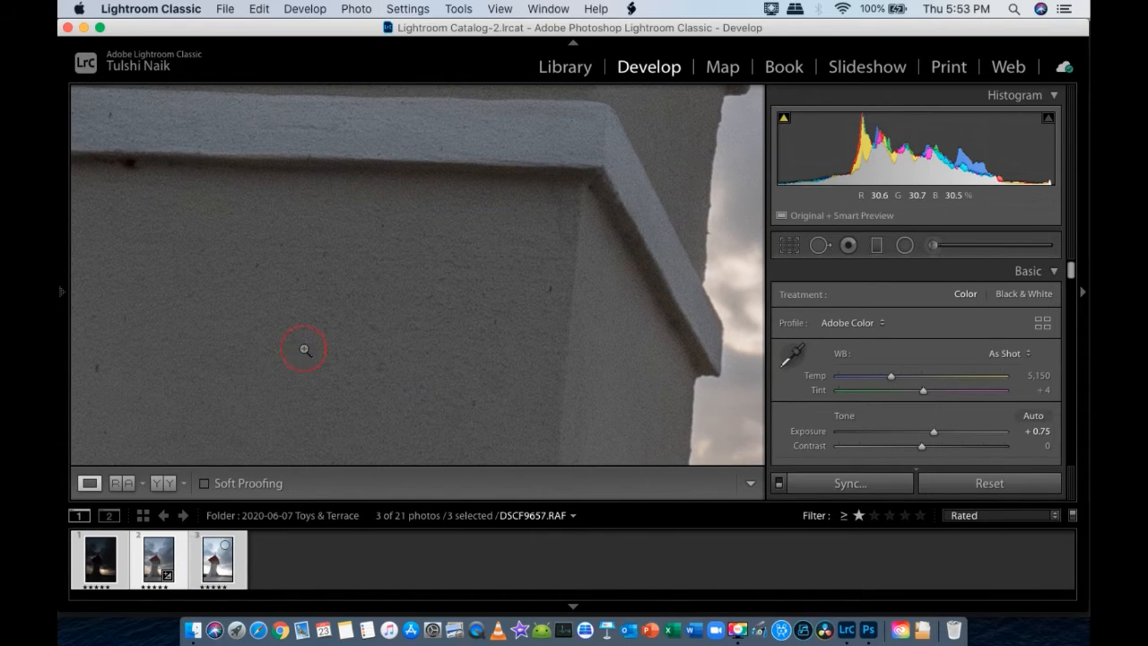
- Compare the highlight detail around the sun and horizon up close between the middle exposure and the darkest exposure
{"action": "left_click", "coordinate": [155, 569]}
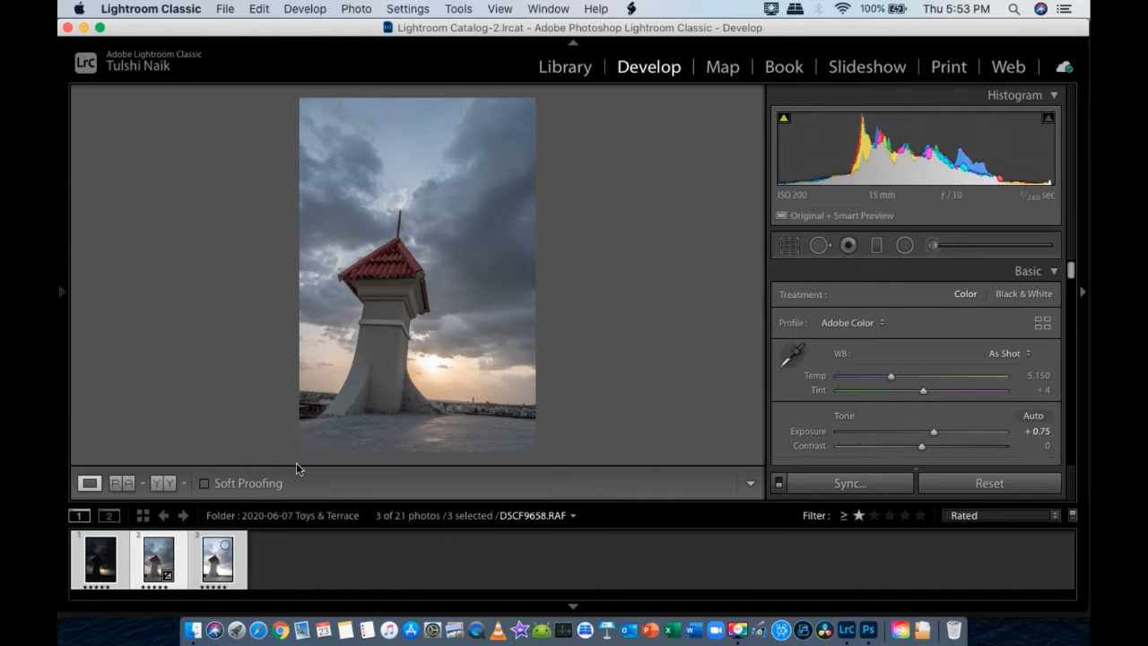
{"action": "left_click", "coordinate": [437, 357]}
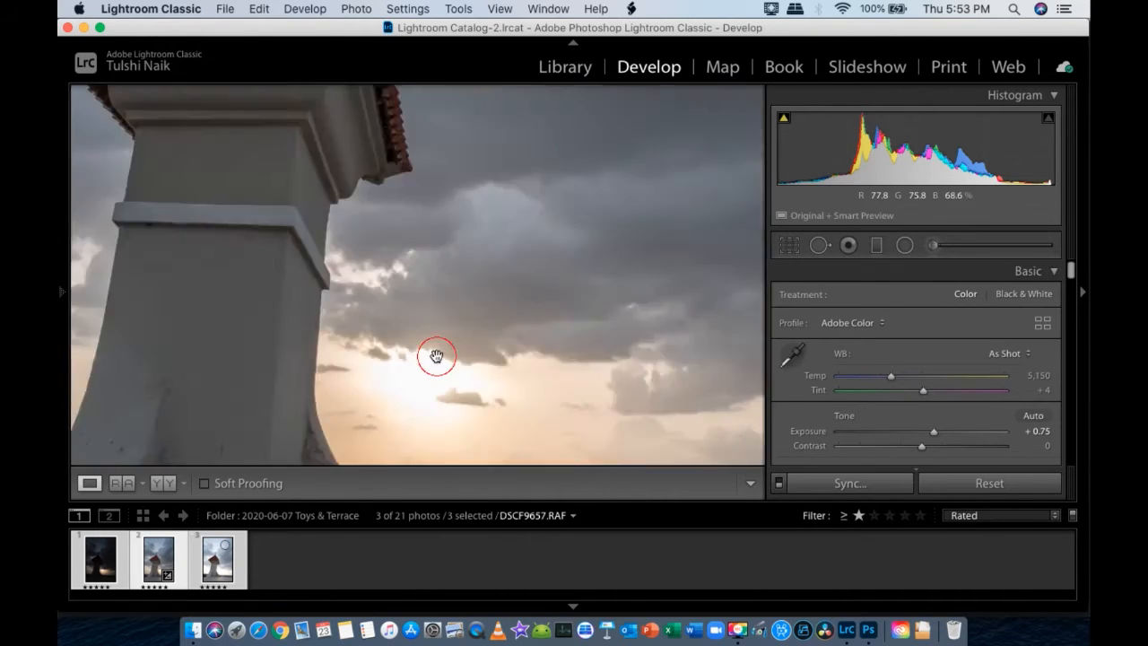
{"action": "left_click_drag", "start_coordinate": [558, 369], "coordinate": [445, 196]}
{"action": "left_click_drag", "start_coordinate": [397, 264], "coordinate": [448, 284]}
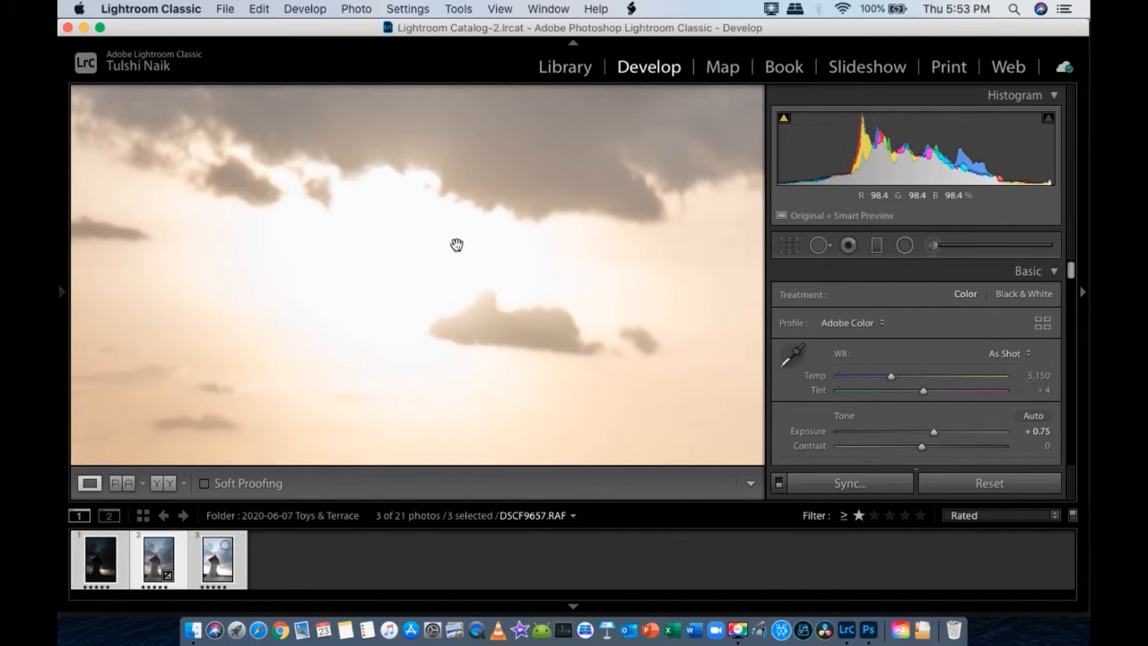
{"action": "left_click", "coordinate": [100, 572]}
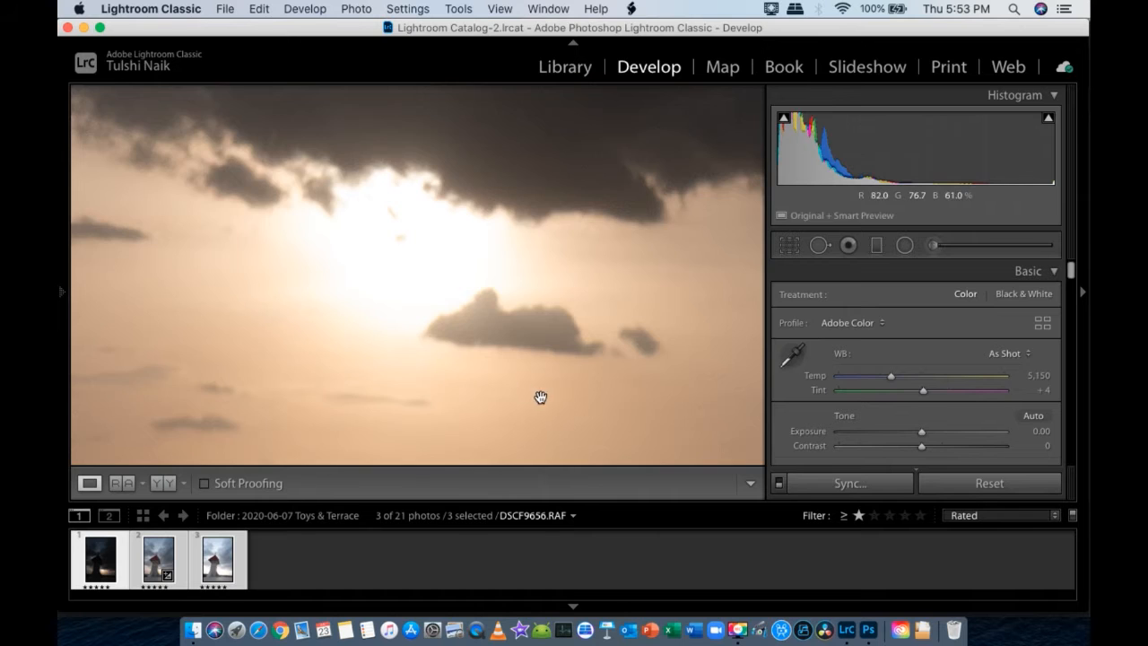
{"action": "scroll", "coordinate": [538, 398], "scroll_direction": "down", "scroll_amount": 5}
{"action": "left_click", "coordinate": [493, 346]}
{"action": "left_click", "coordinate": [490, 385]}
{"action": "left_click_drag", "start_coordinate": [518, 410], "coordinate": [487, 132]}
{"action": "left_click_drag", "start_coordinate": [440, 221], "coordinate": [493, 245]}
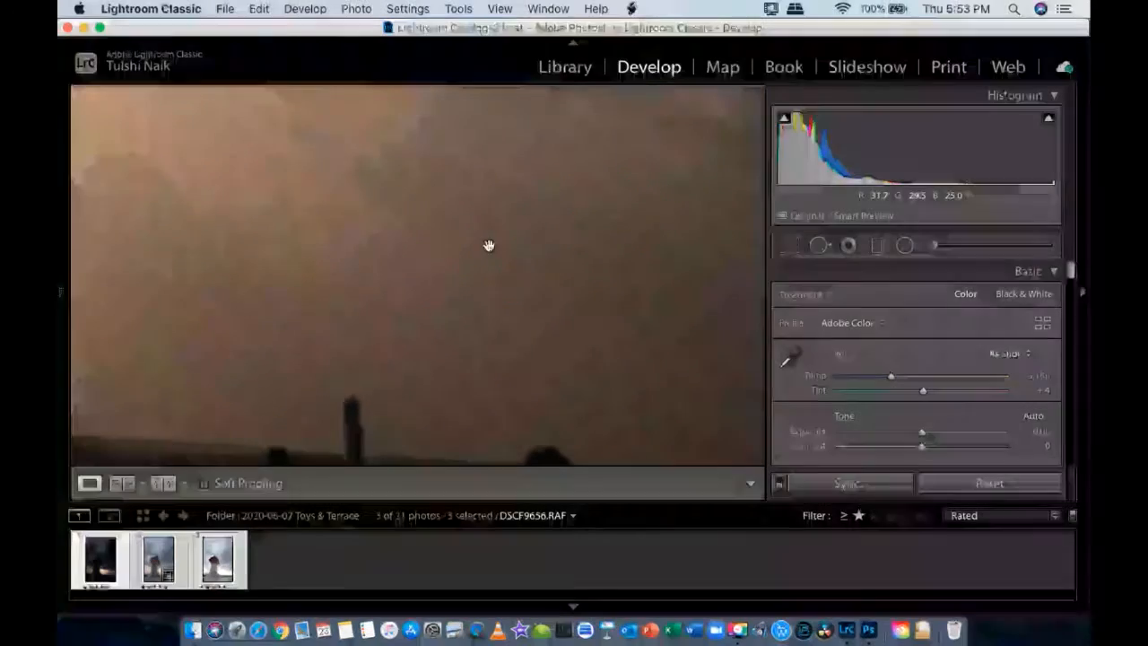
{"action": "left_click", "coordinate": [150, 557]}
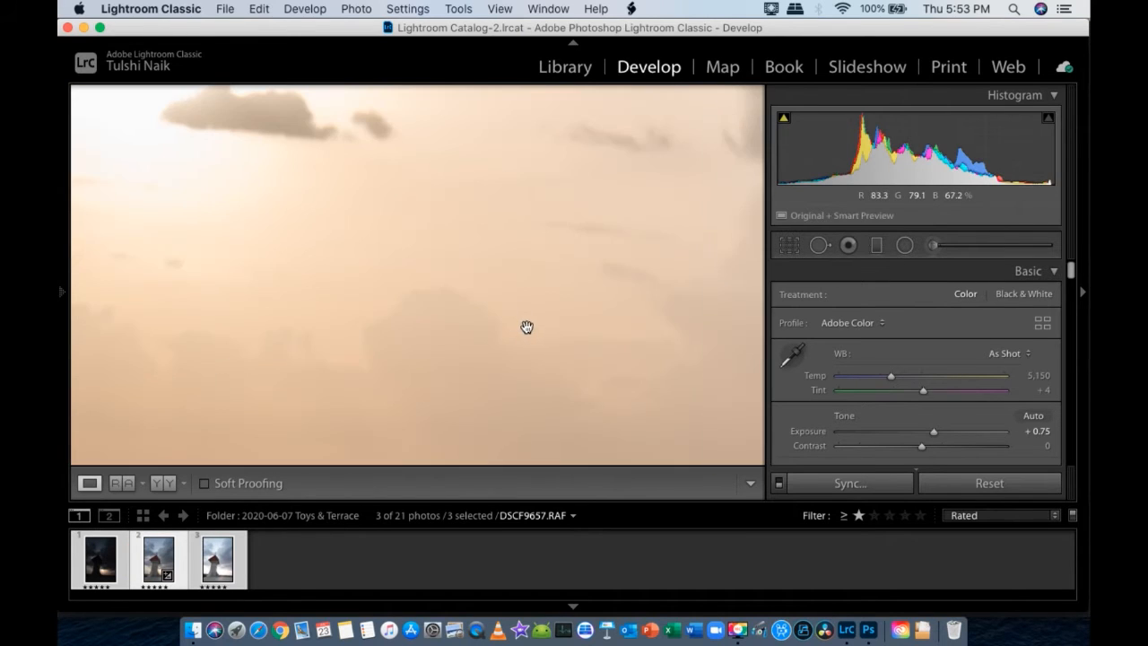
{"action": "left_click_drag", "start_coordinate": [548, 316], "coordinate": [374, 210]}
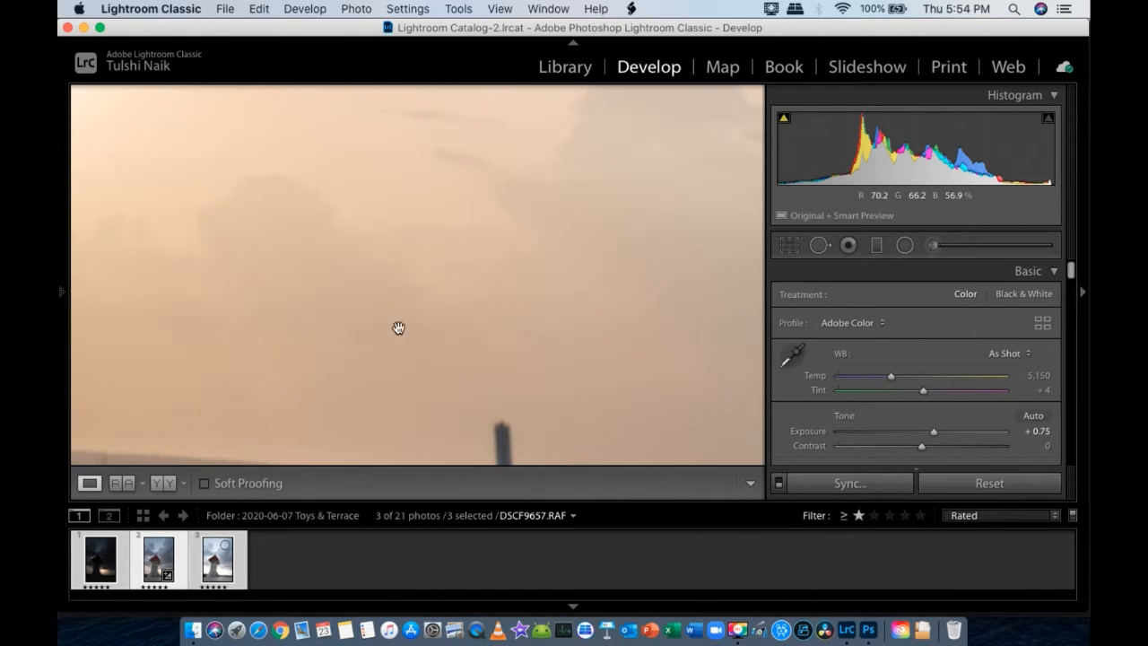
{"action": "left_click", "coordinate": [334, 279]}
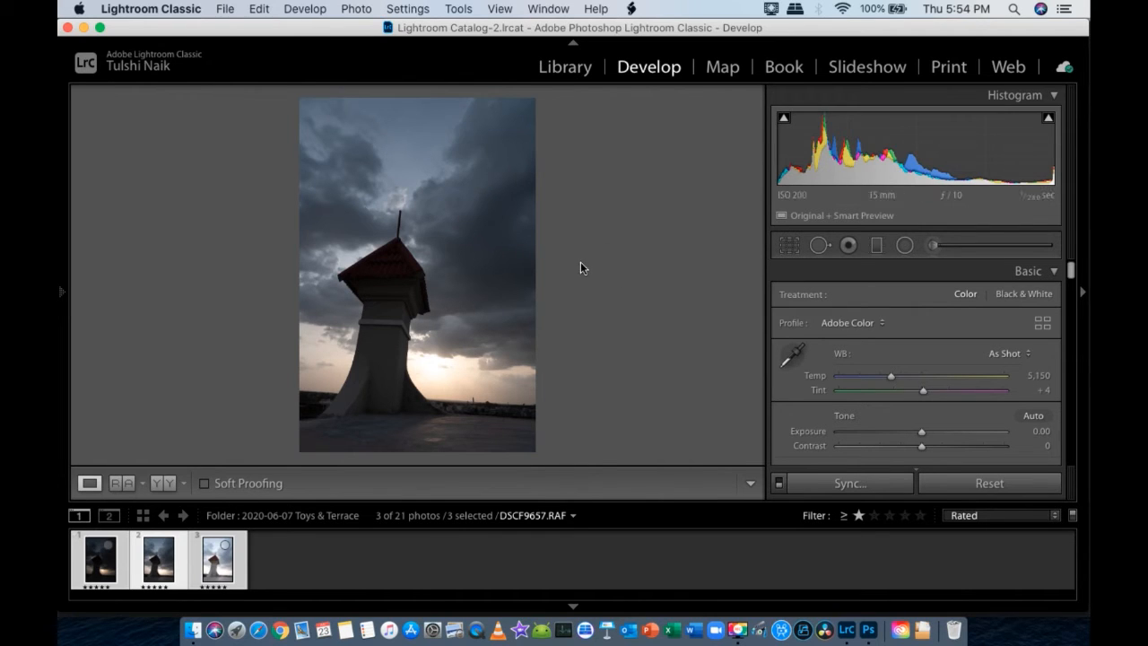
- Apply Auto white balance and Auto tone settings to the middle exposure
{"action": "left_click", "coordinate": [1008, 354]}
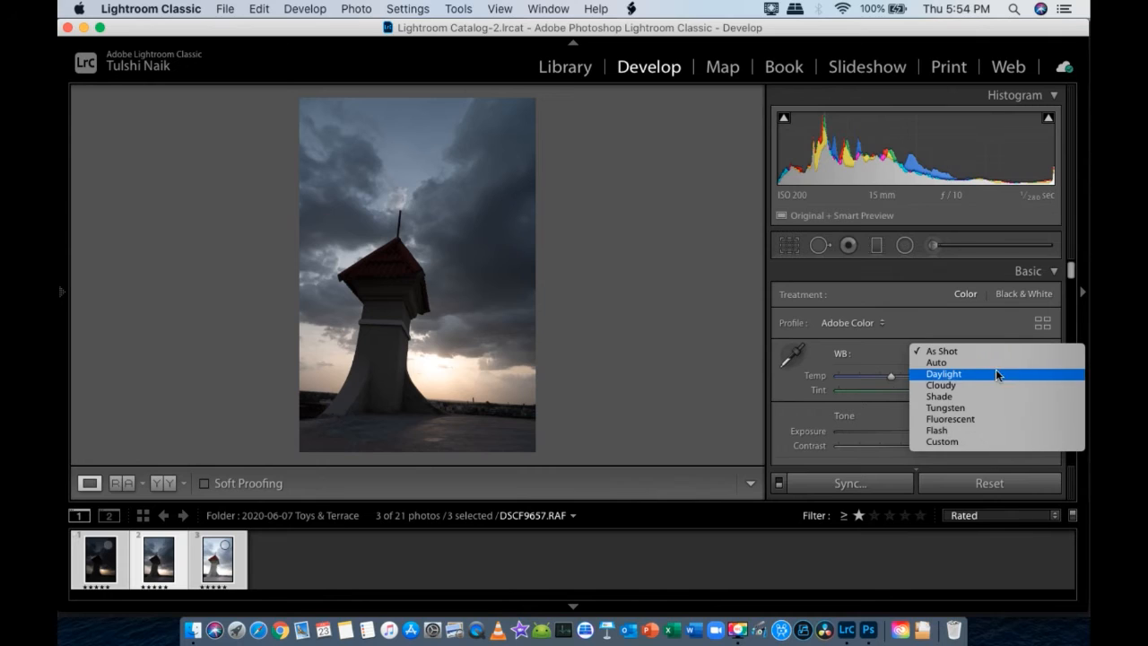
{"action": "left_click", "coordinate": [997, 362]}
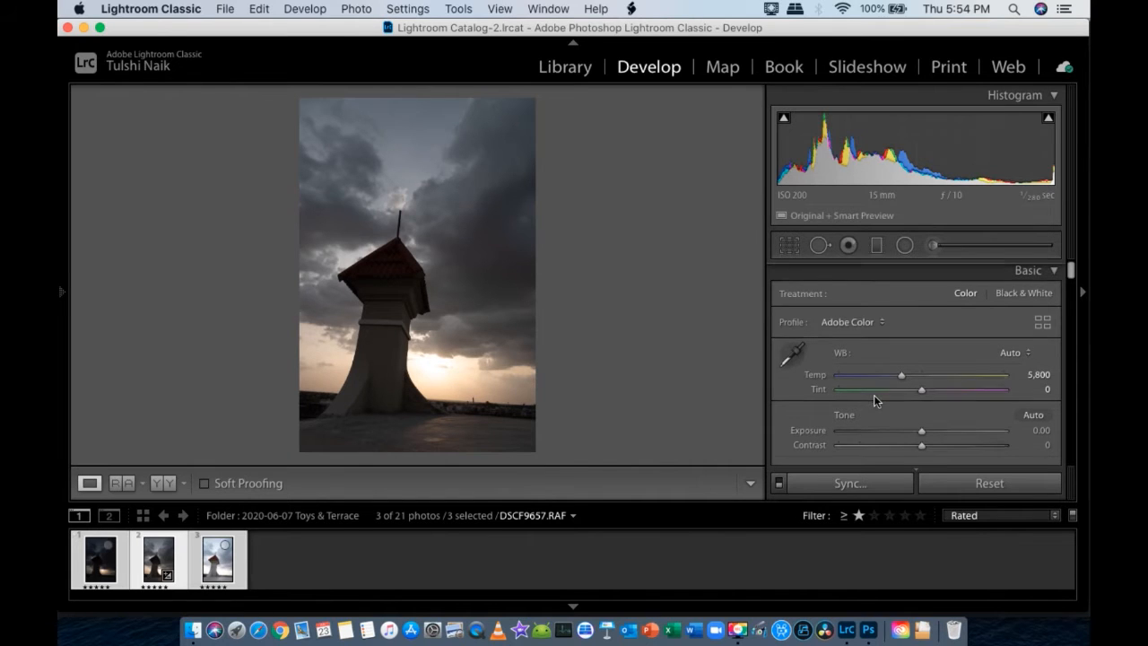
{"action": "scroll", "coordinate": [874, 394], "scroll_direction": "down", "scroll_amount": 3}
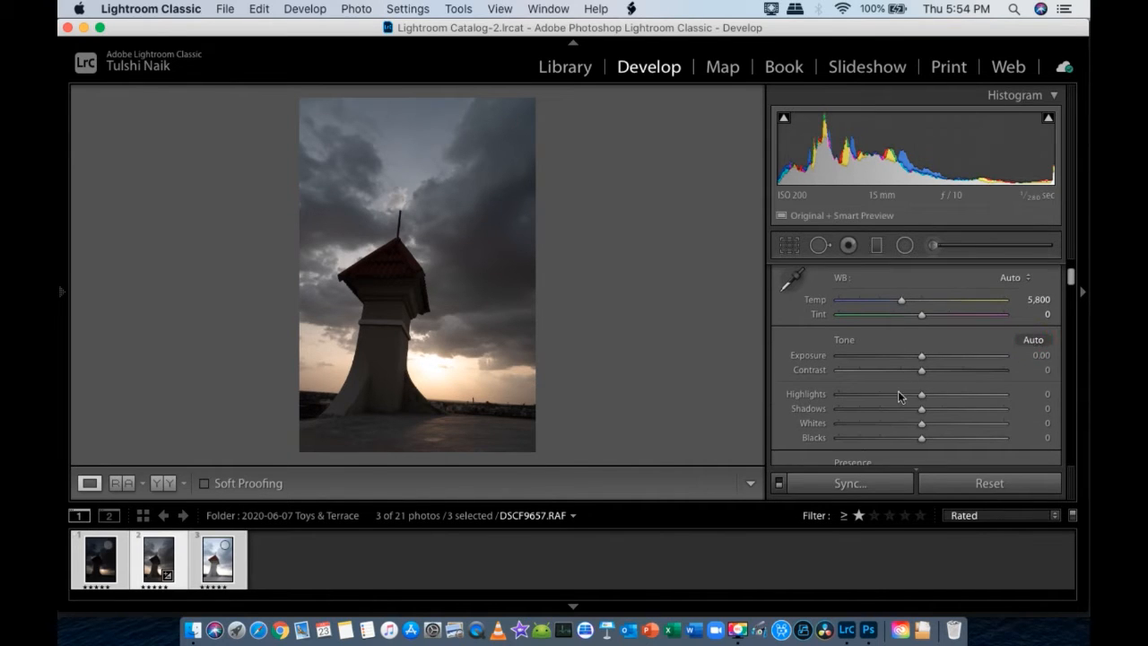
{"action": "key", "text": "super+u"}
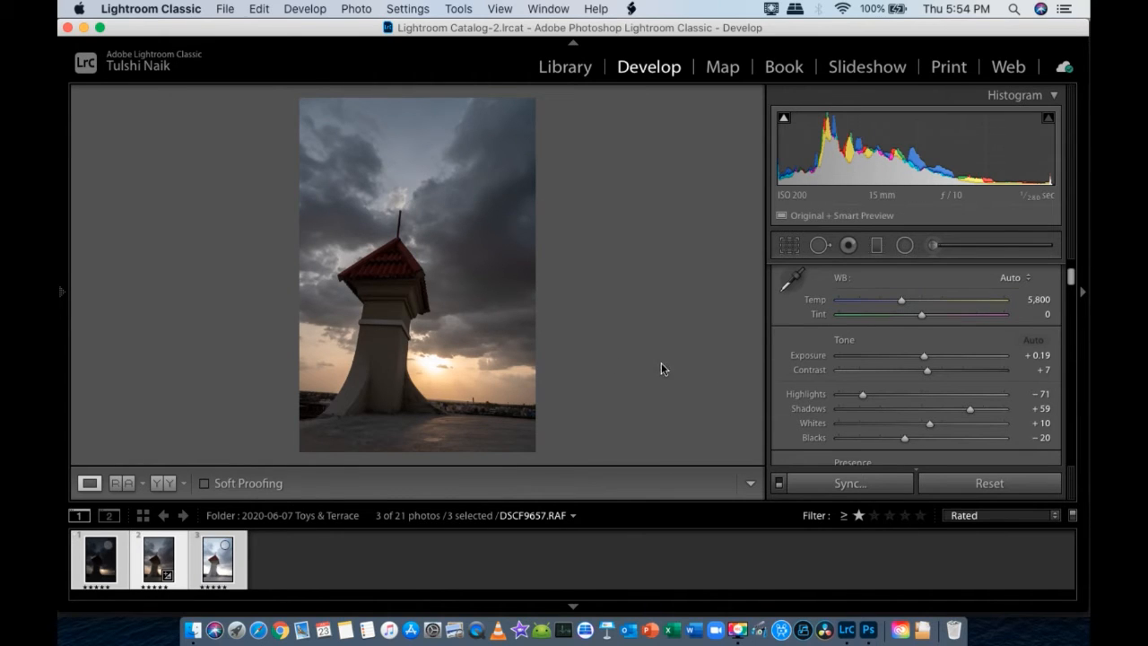
- Fine-tune the middle exposure's Exposure slightly and reset its Vibrance to 0
{"action": "left_click_drag", "start_coordinate": [925, 356], "coordinate": [926, 357]}
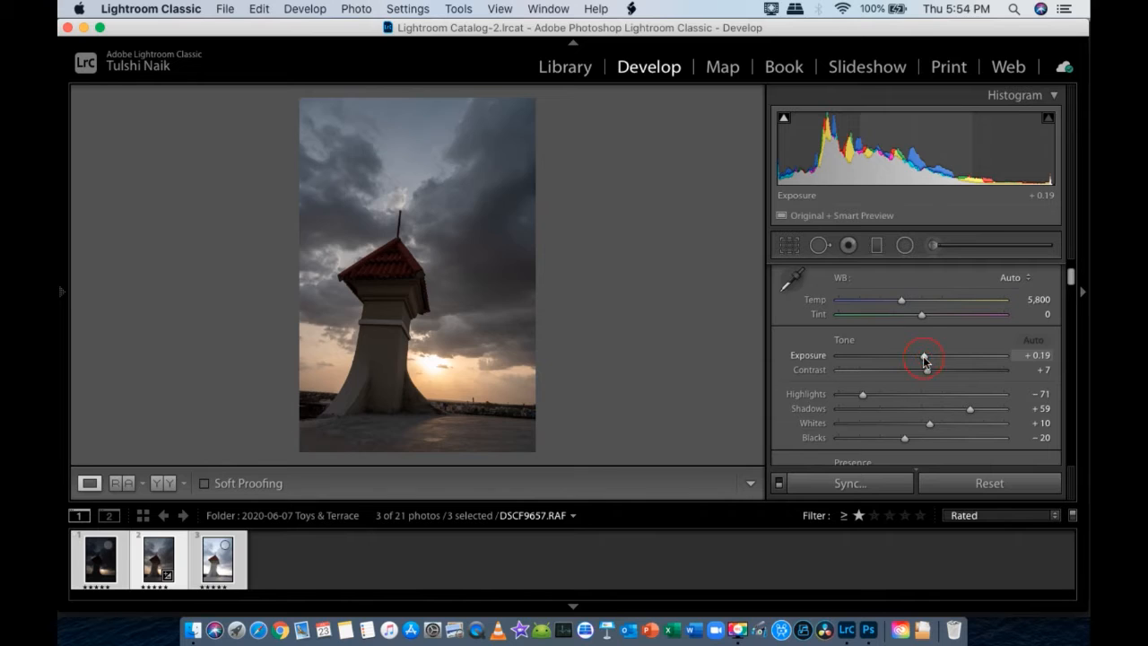
{"action": "scroll", "coordinate": [846, 374], "scroll_direction": "down", "scroll_amount": 5}
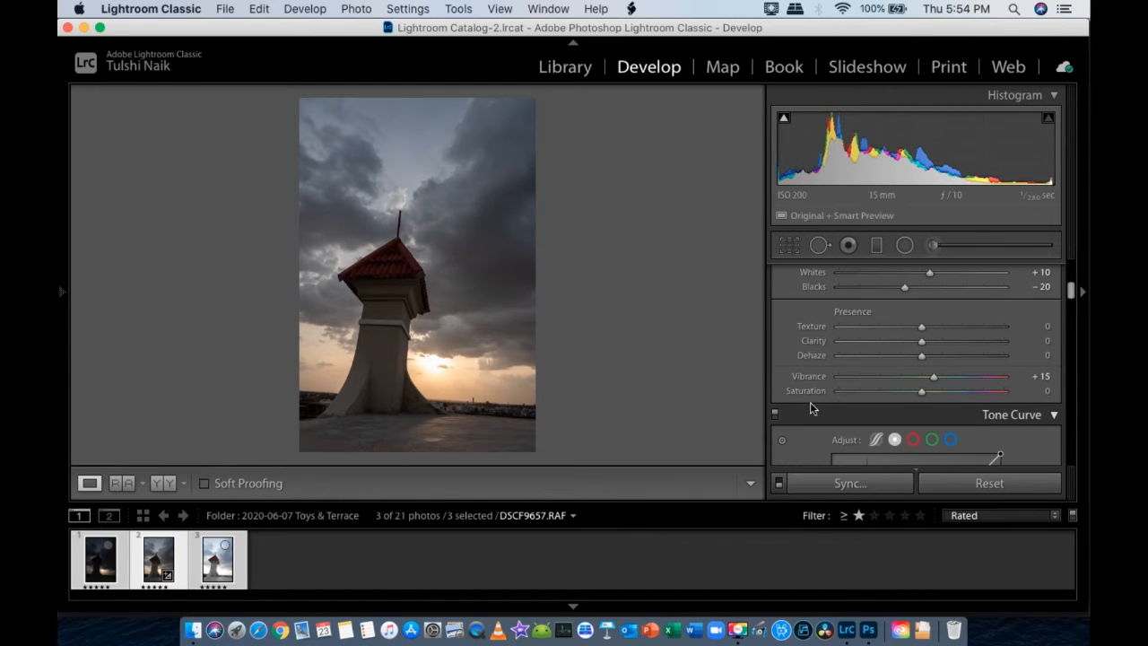
{"action": "double_click", "coordinate": [808, 377]}
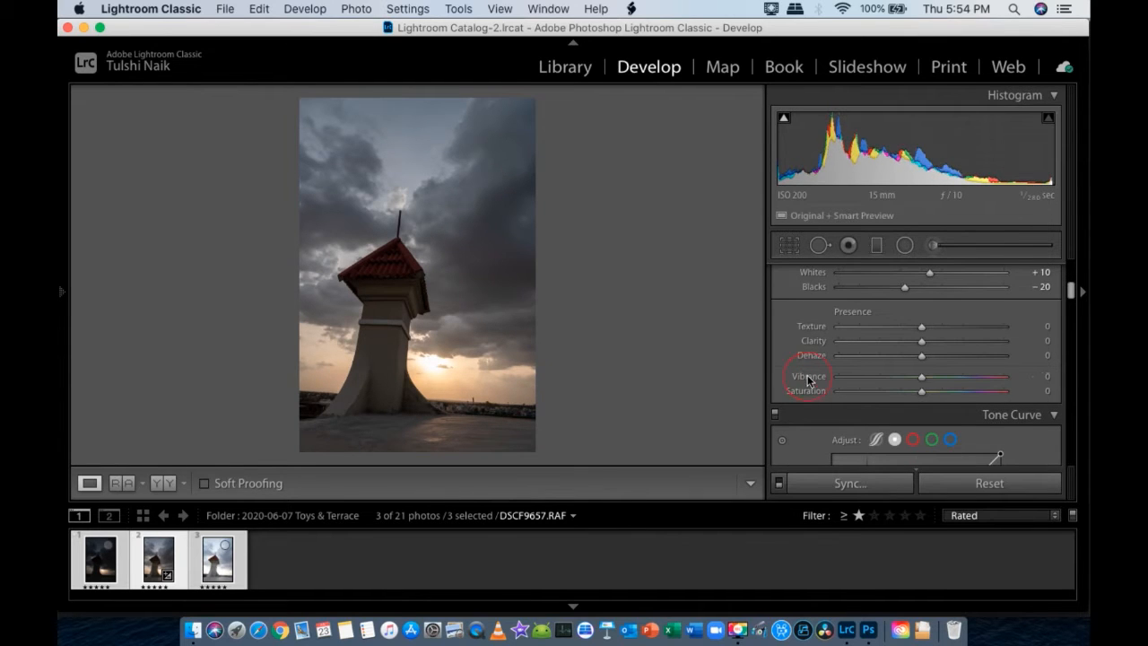
- Copy the middle exposure's develop settings with all setting groups included
{"action": "right_click", "coordinate": [157, 575]}
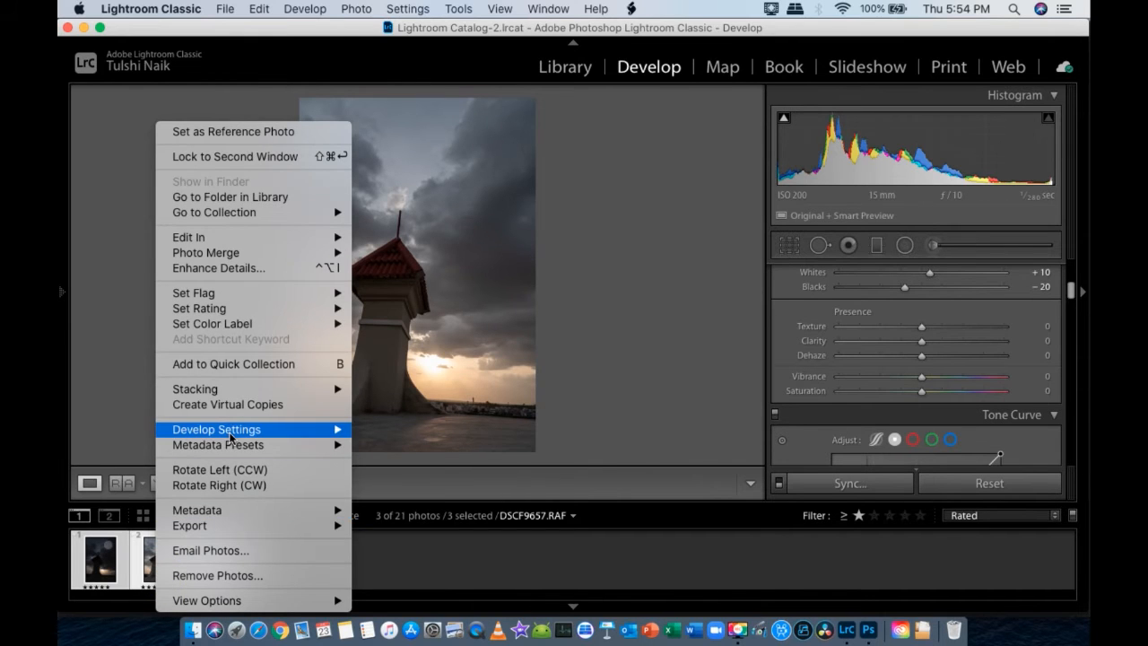
{"action": "mouse_move", "coordinate": [341, 428]}
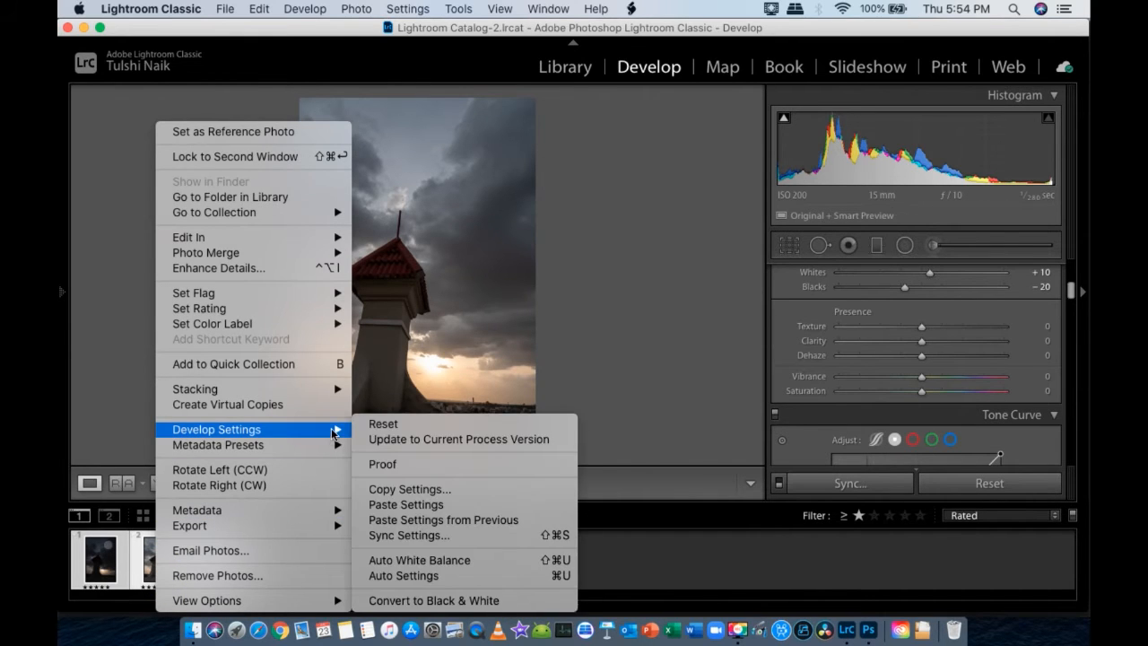
{"action": "left_click", "coordinate": [414, 496]}
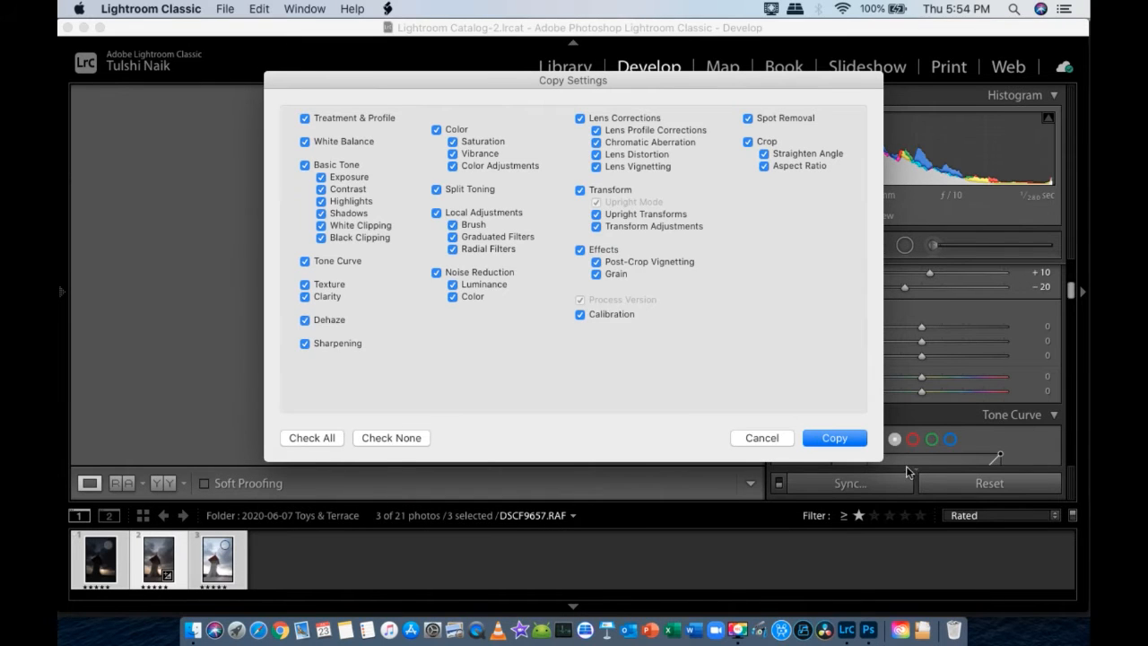
{"action": "left_click", "coordinate": [835, 438]}
- Paste the copied develop settings onto the darkest exposure
{"action": "left_click", "coordinate": [97, 562]}
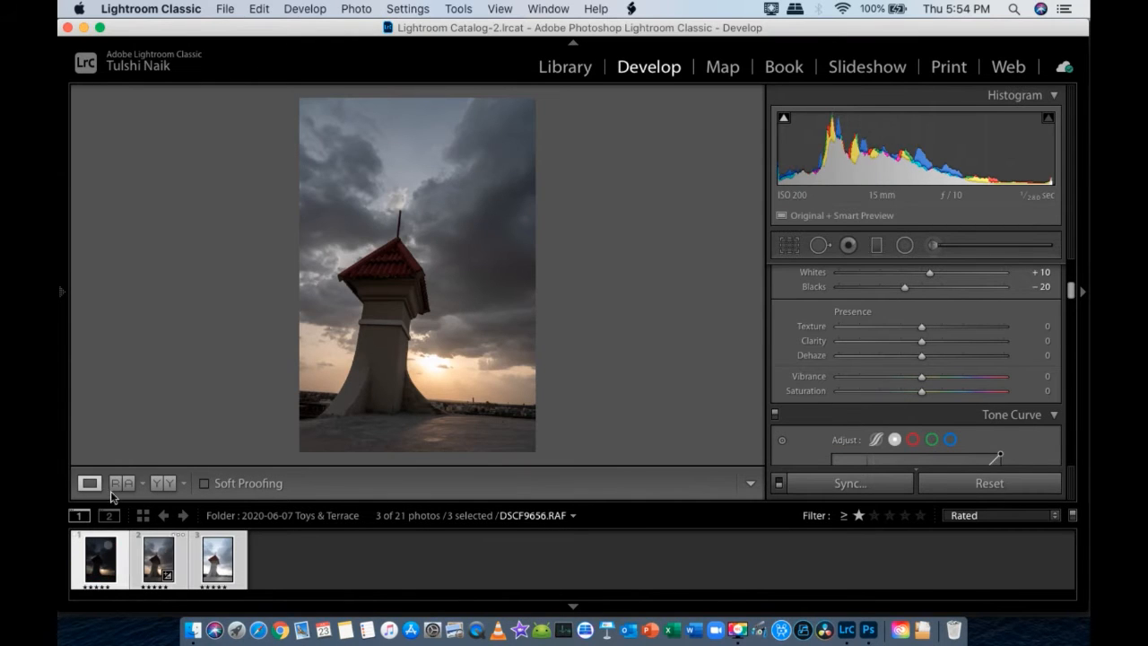
{"action": "right_click", "coordinate": [169, 367]}
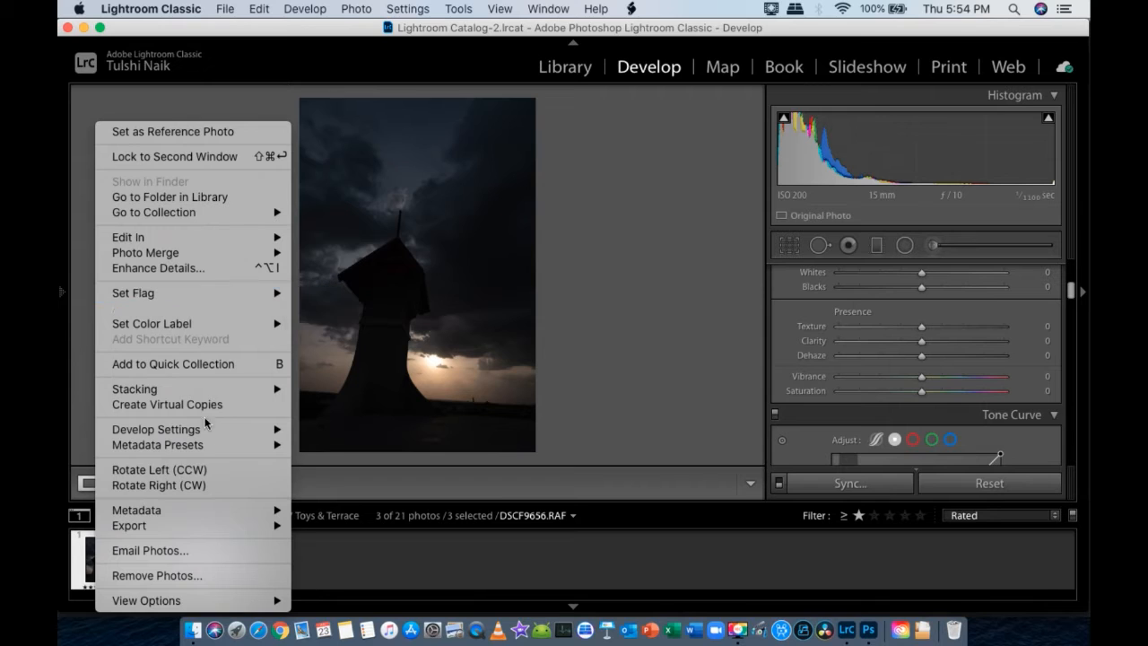
{"action": "mouse_move", "coordinate": [252, 428]}
{"action": "left_click", "coordinate": [362, 505]}
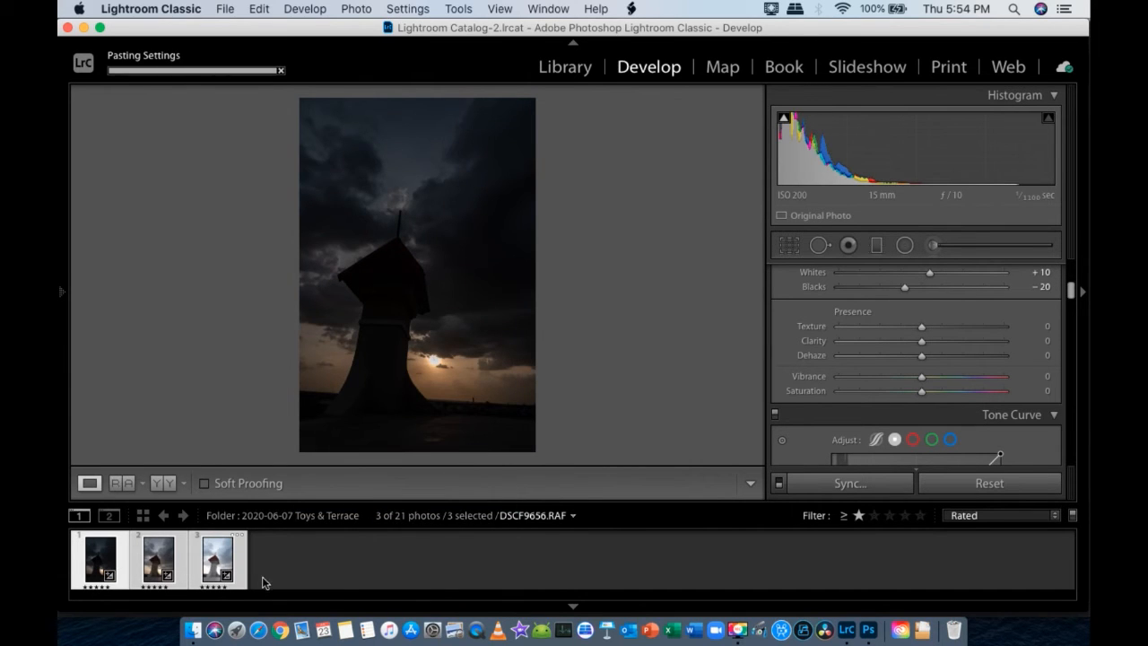
- Paste the copied develop settings onto the brightest exposure, DSCF9658.RAF
{"action": "right_click", "coordinate": [216, 563]}
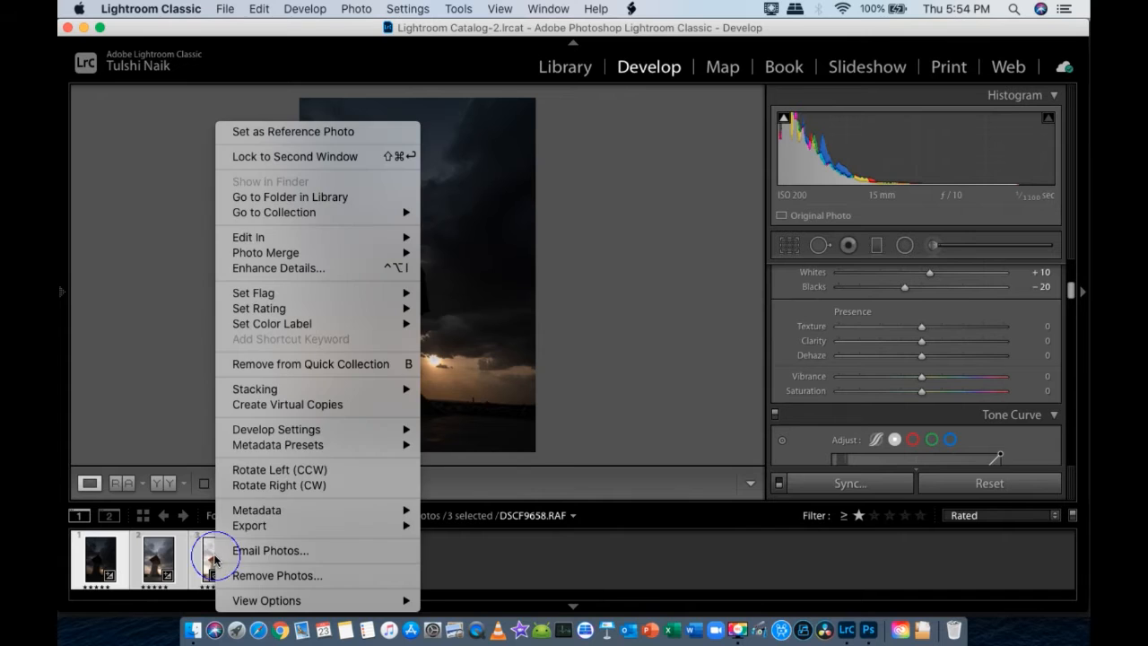
{"action": "mouse_move", "coordinate": [278, 428]}
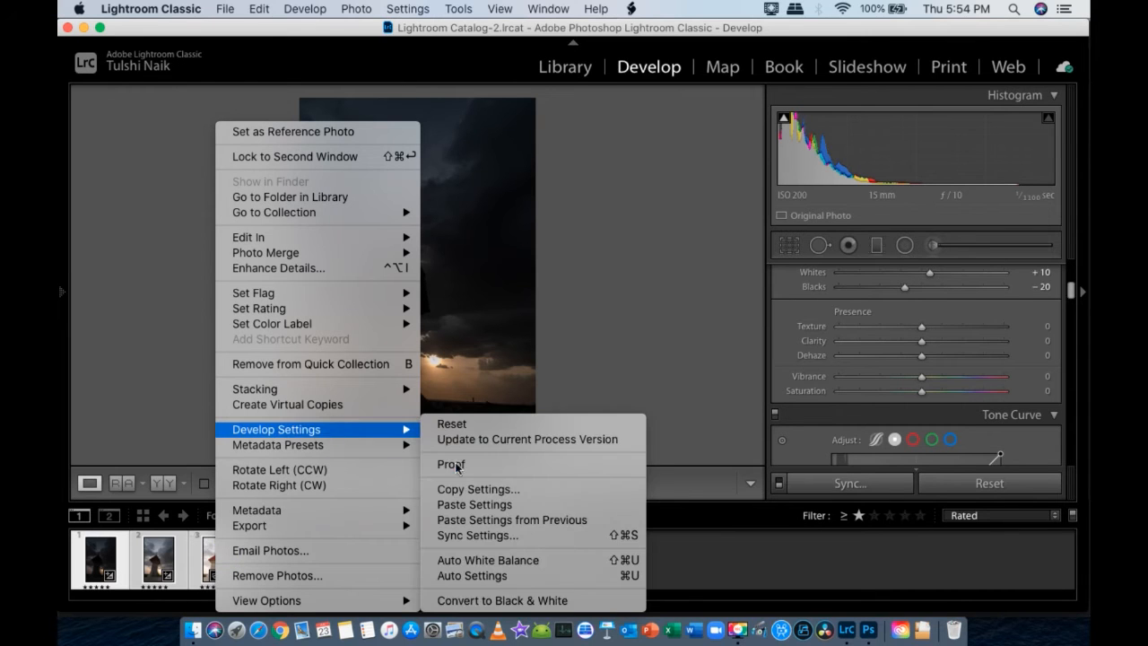
{"action": "left_click", "coordinate": [469, 505]}
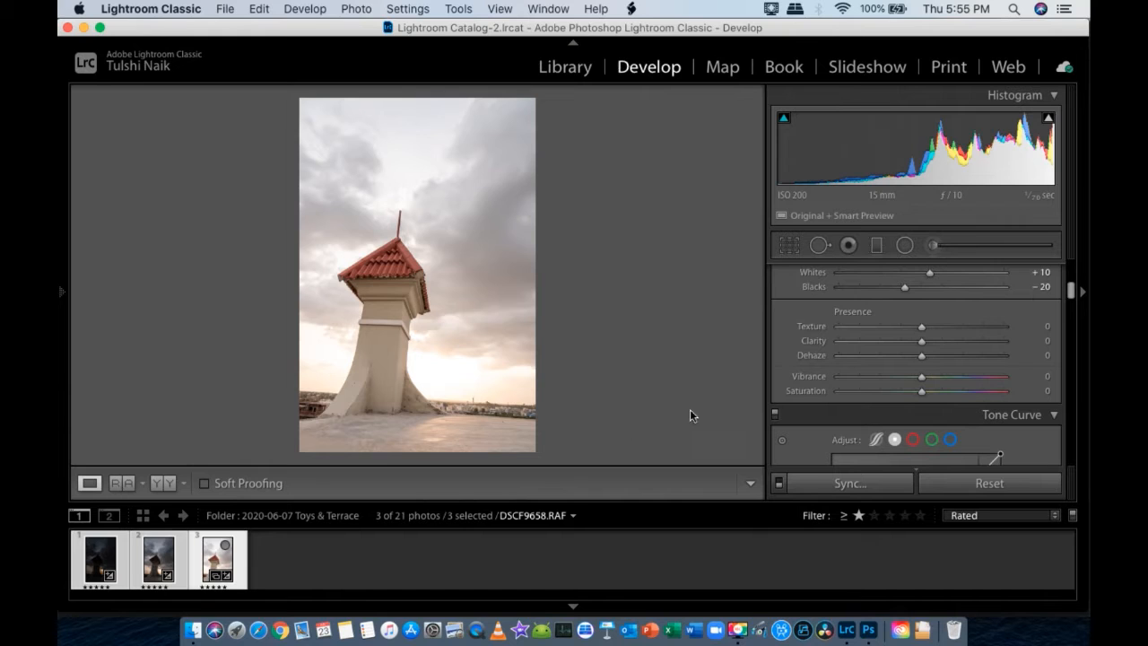
- Select only the brightest exposure and lower its Exposure to -0.40
{"action": "scroll", "coordinate": [860, 382], "scroll_direction": "up", "scroll_amount": 2}
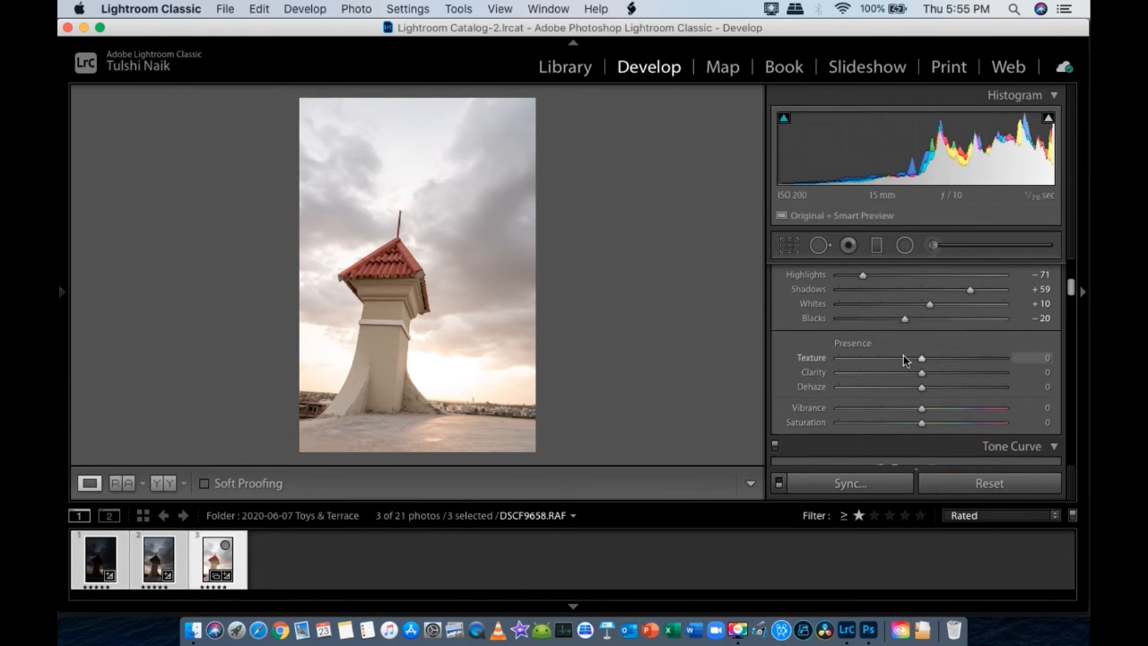
{"action": "scroll", "coordinate": [860, 382], "scroll_direction": "up", "scroll_amount": 3}
{"action": "left_click", "coordinate": [333, 551]}
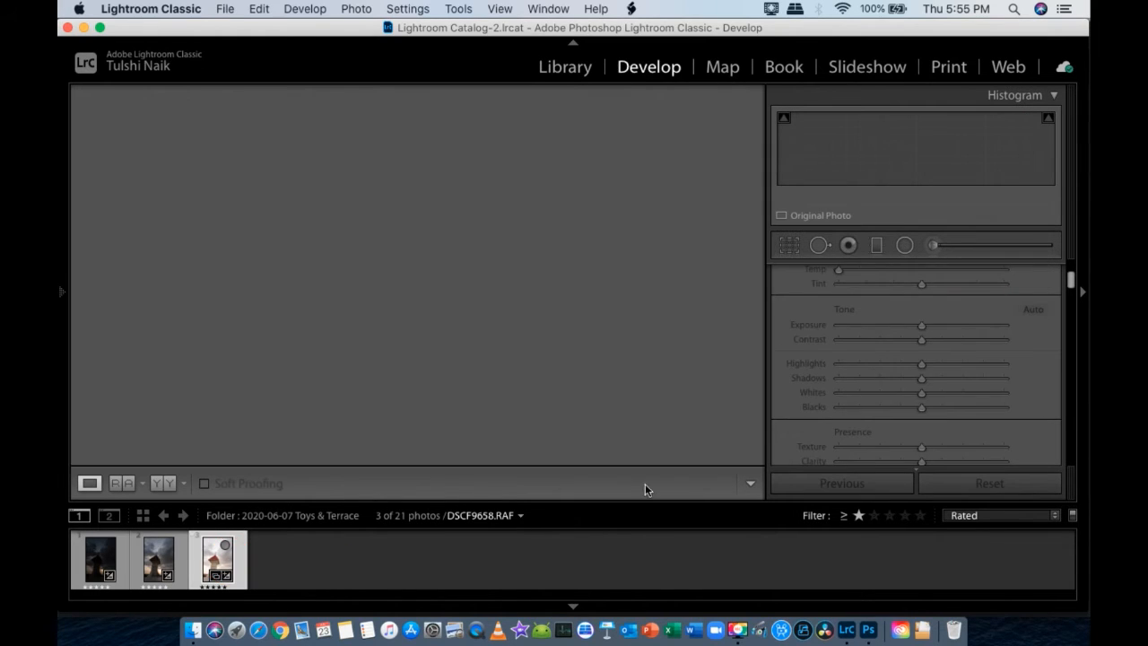
{"action": "scroll", "coordinate": [926, 349], "scroll_direction": "up", "scroll_amount": 2}
{"action": "left_click", "coordinate": [927, 363]}
{"action": "left_click_drag", "start_coordinate": [927, 365], "coordinate": [914, 362]}
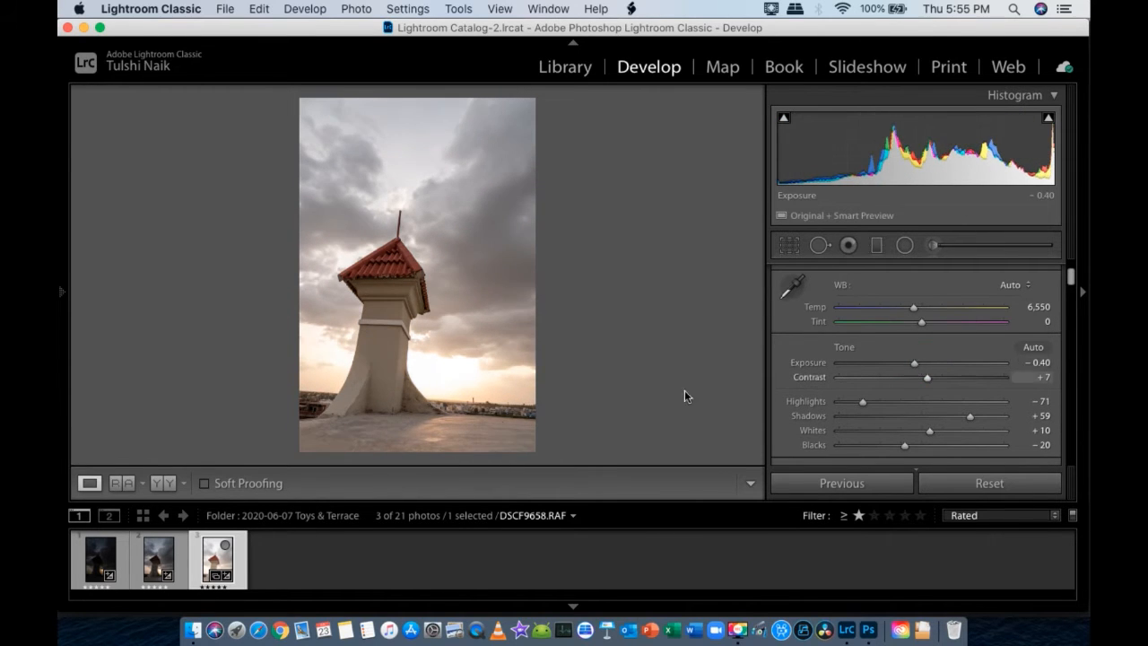
{"action": "left_click", "coordinate": [914, 362]}
- Warm the middle exposure's white balance slightly and set the darkest exposure's Temp to about 5,970
{"action": "left_click", "coordinate": [166, 565]}
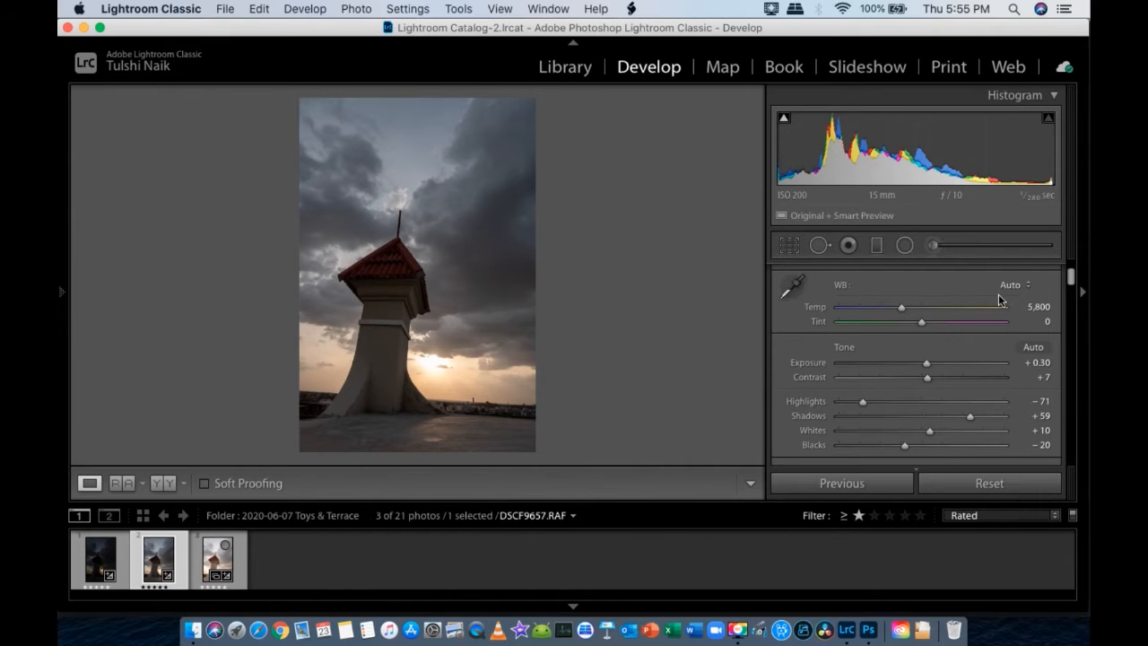
{"action": "left_click_drag", "start_coordinate": [905, 306], "coordinate": [908, 306]}
{"action": "key", "text": "Left"}
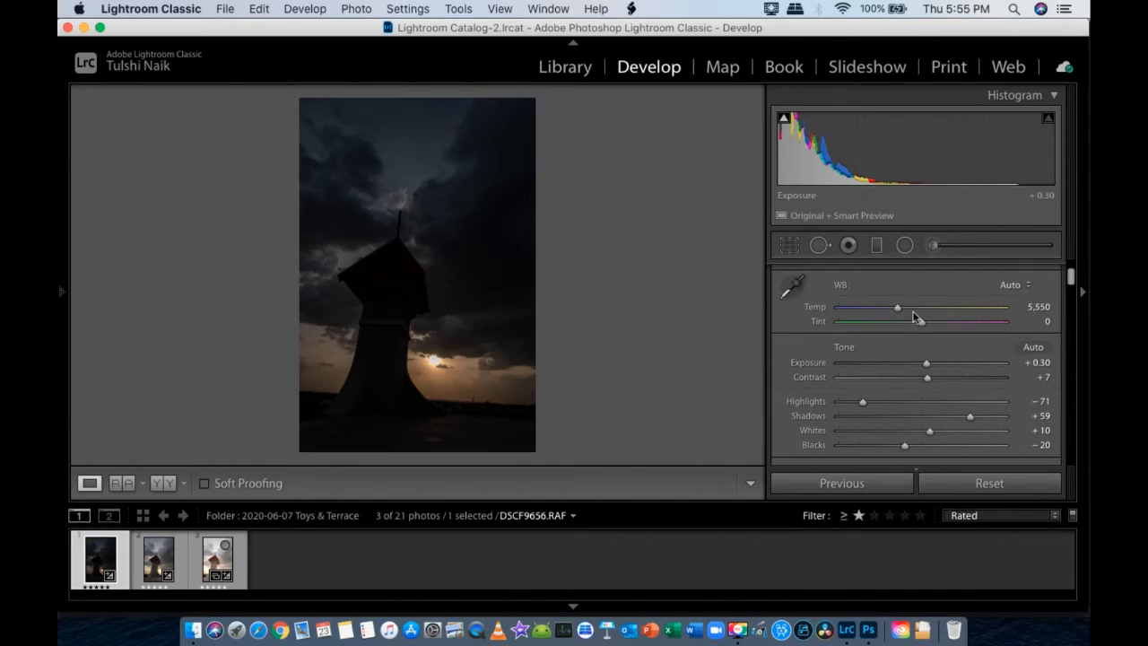
{"action": "left_click_drag", "start_coordinate": [898, 308], "coordinate": [902, 307]}
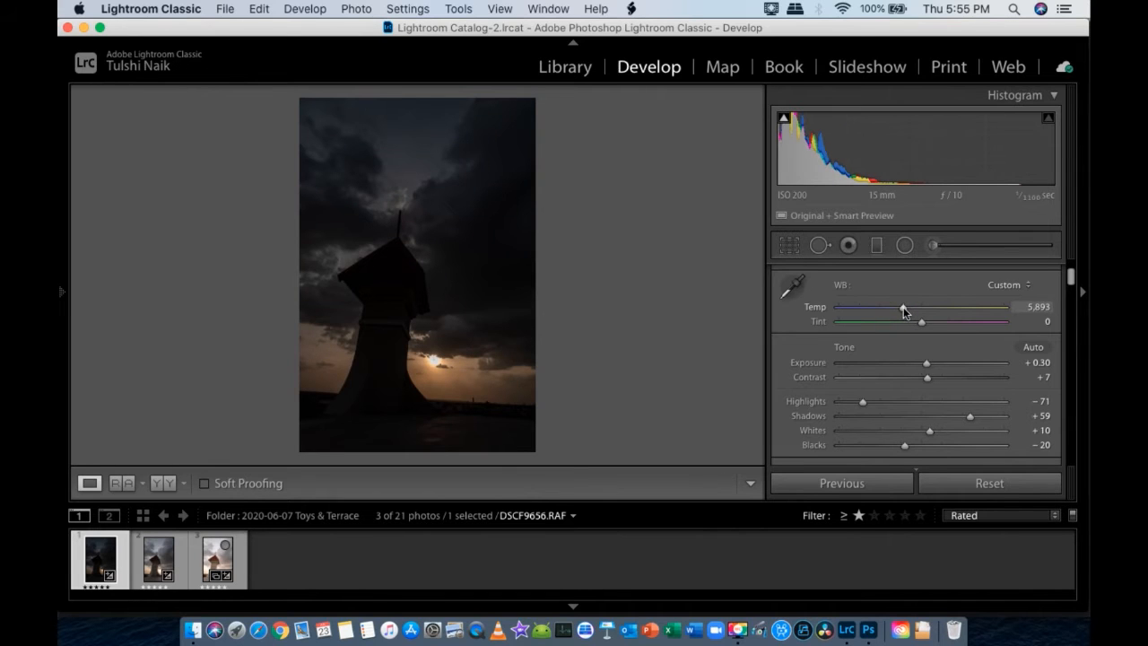
{"action": "left_click", "coordinate": [424, 557]}
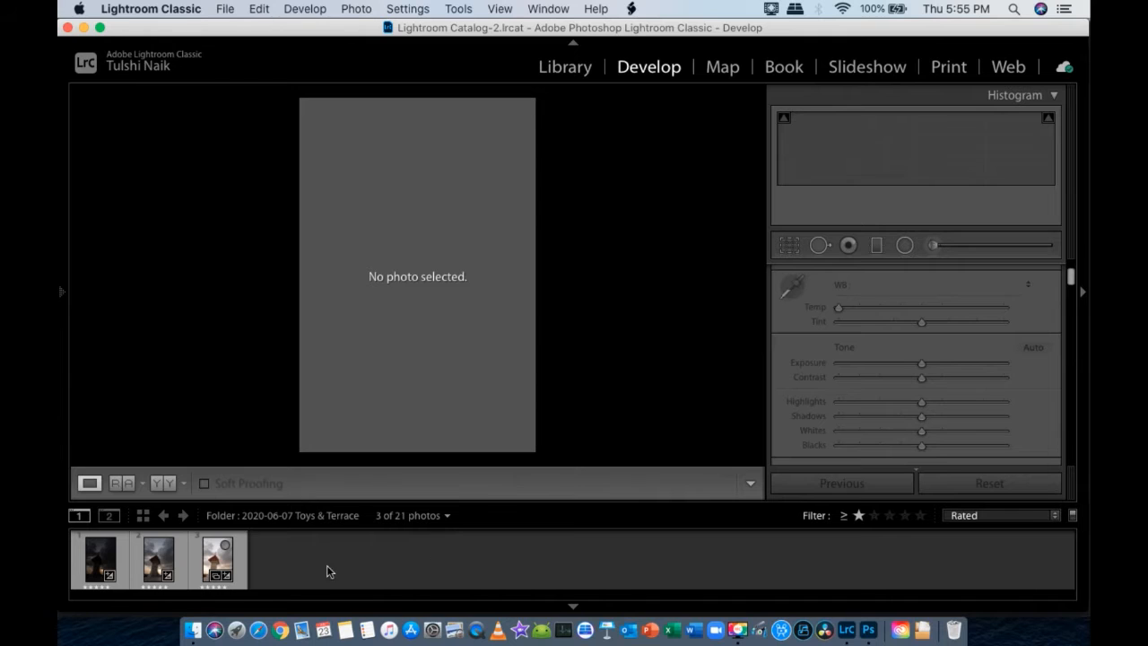
- Select all three tower exposures and open them for editing in Adobe Photoshop 2020
{"action": "left_click", "coordinate": [91, 565]}
{"action": "left_click", "coordinate": [216, 565], "text": "shift"}
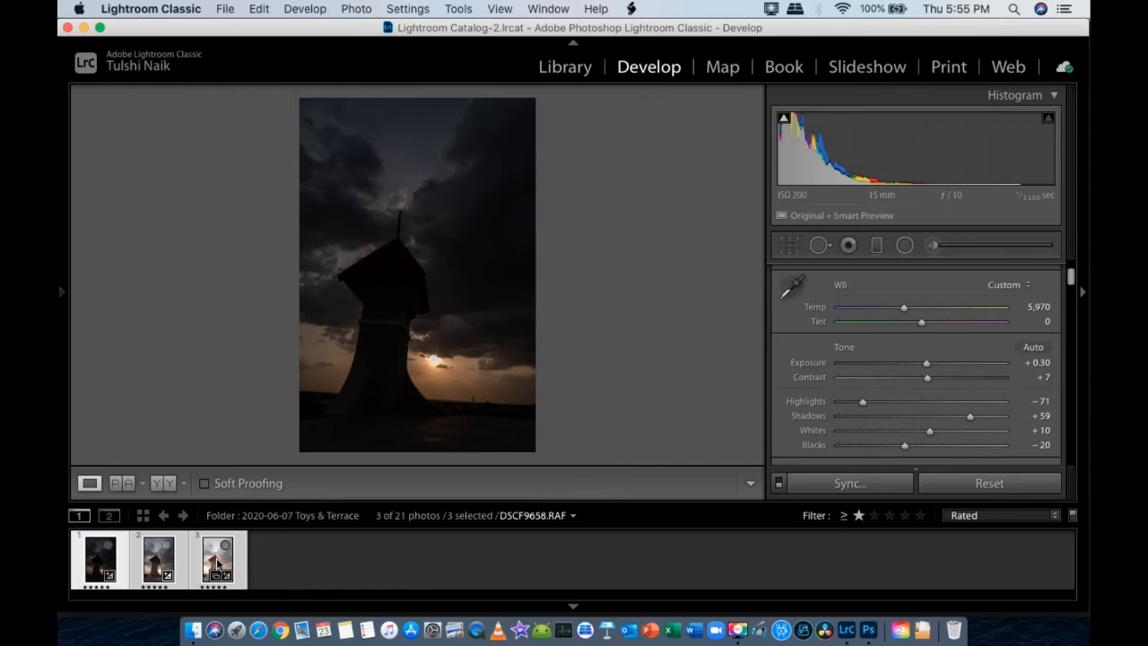
{"action": "right_click", "coordinate": [218, 563]}
{"action": "mouse_move", "coordinate": [367, 242]}
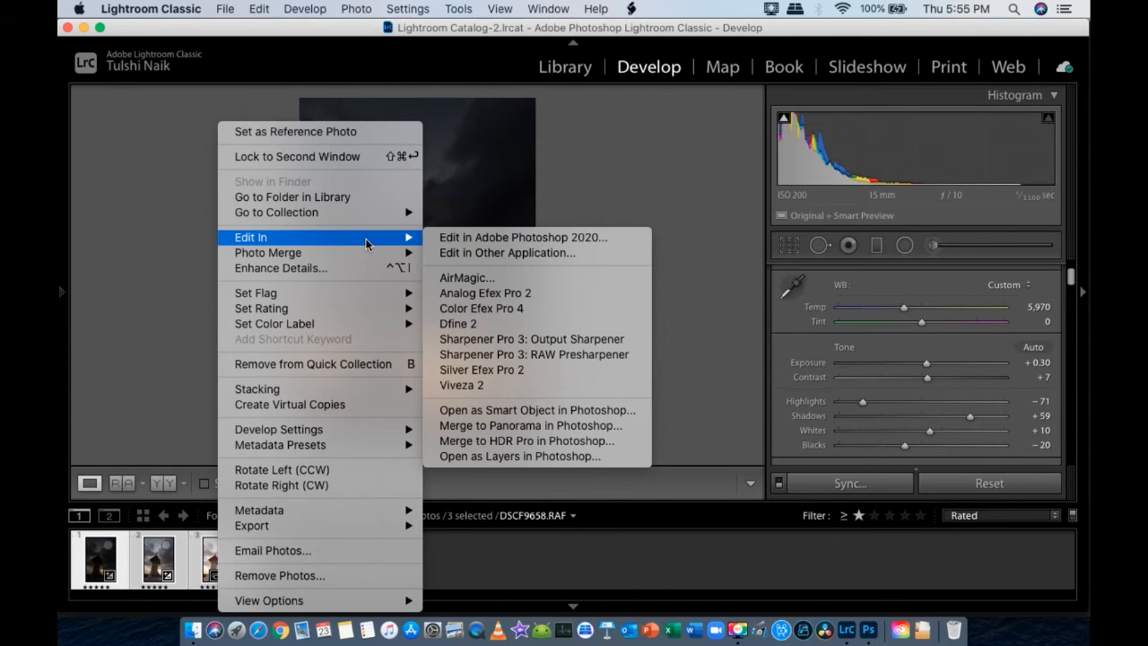
{"action": "left_click", "coordinate": [533, 239]}
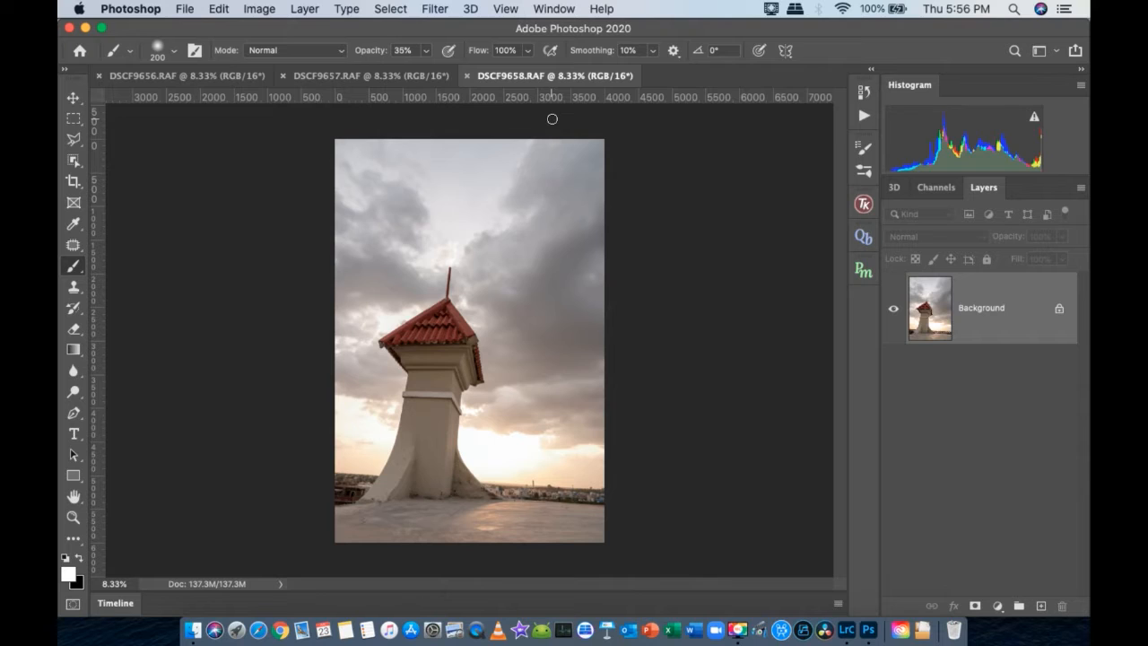
- Copy the entire darkest exposure, DSCF9656.RAF, and paste it as a new layer into the middle exposure's document, DSCF9657.RAF
{"action": "left_click", "coordinate": [419, 77]}
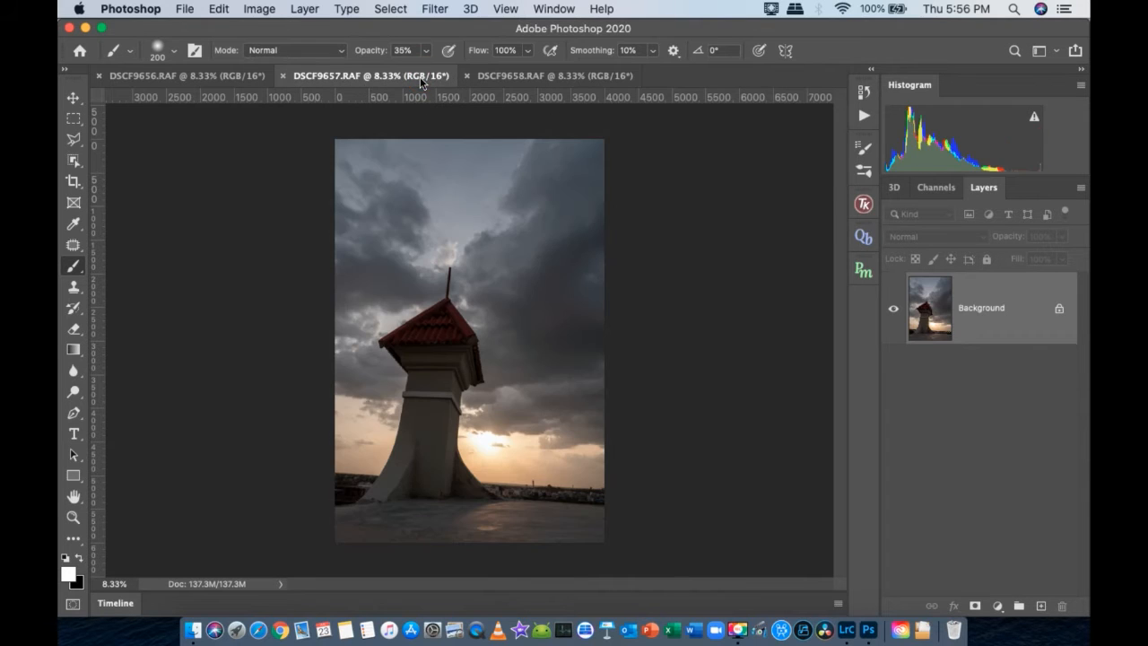
{"action": "left_click", "coordinate": [214, 77]}
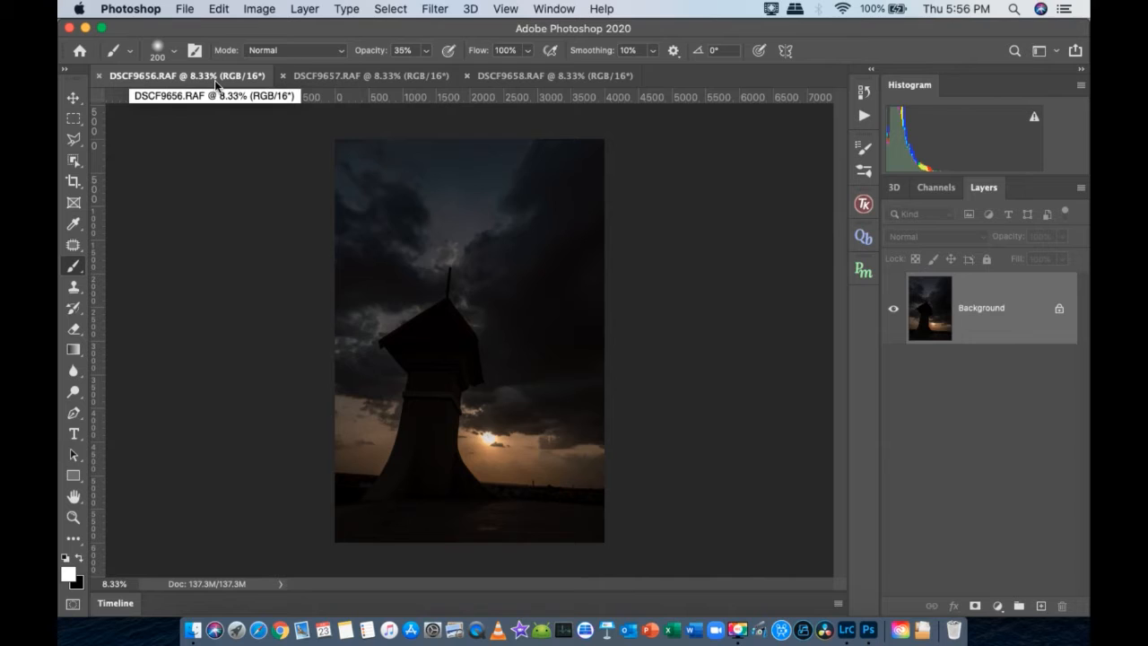
{"action": "left_click", "coordinate": [344, 77]}
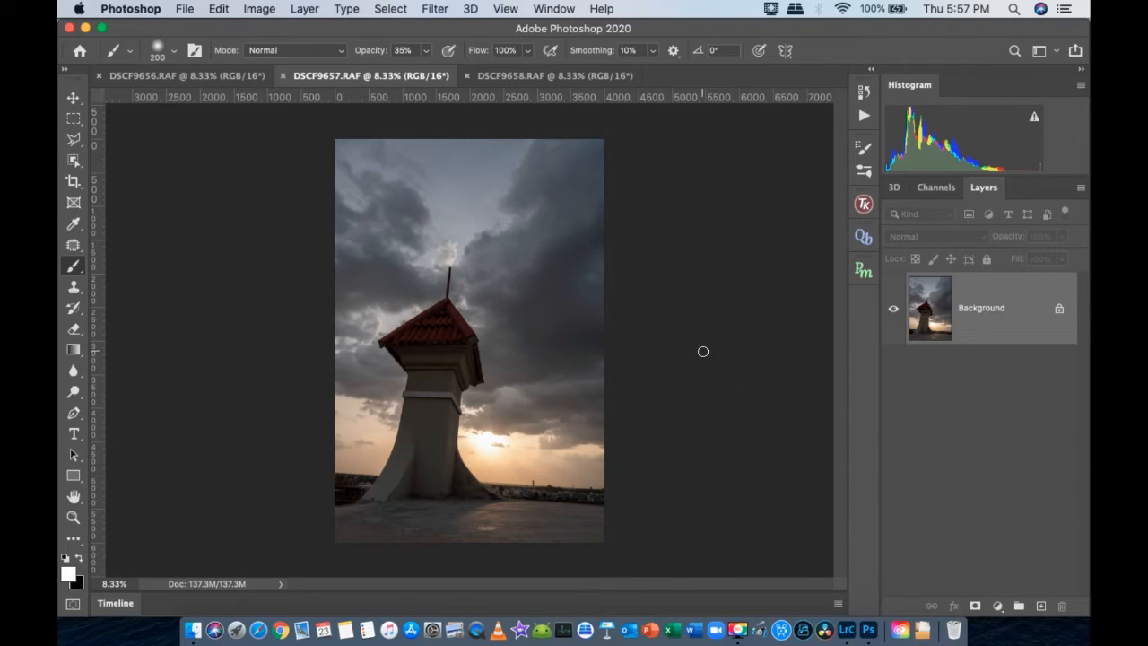
{"action": "left_click", "coordinate": [204, 75]}
{"action": "key", "text": "super+a"}
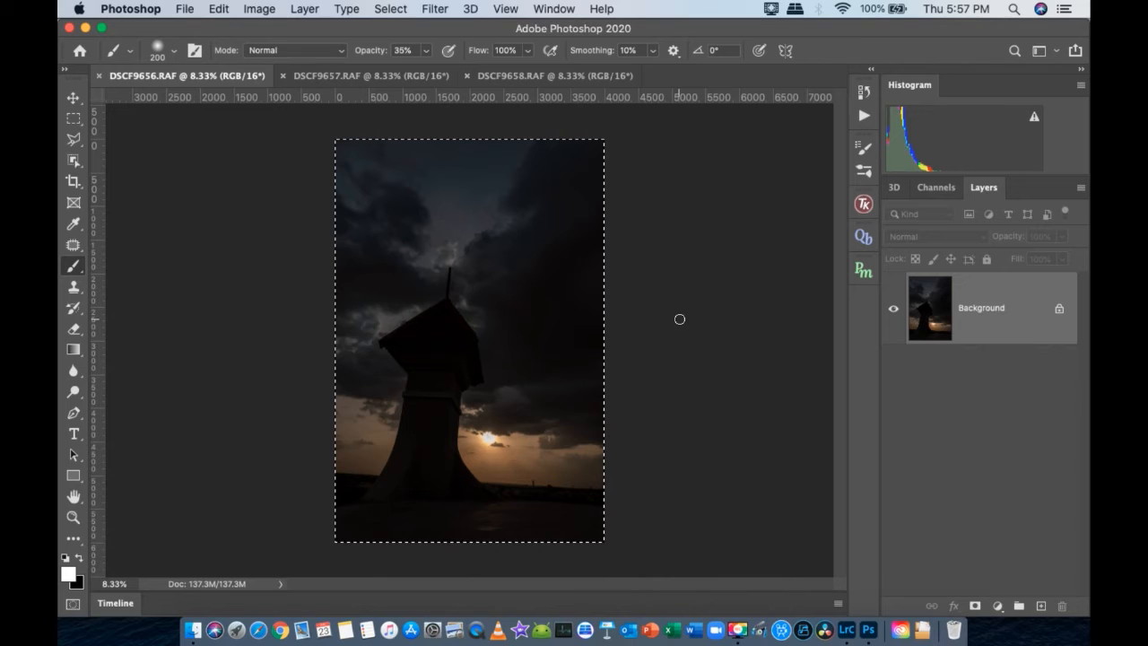
{"action": "key", "text": "super+c"}
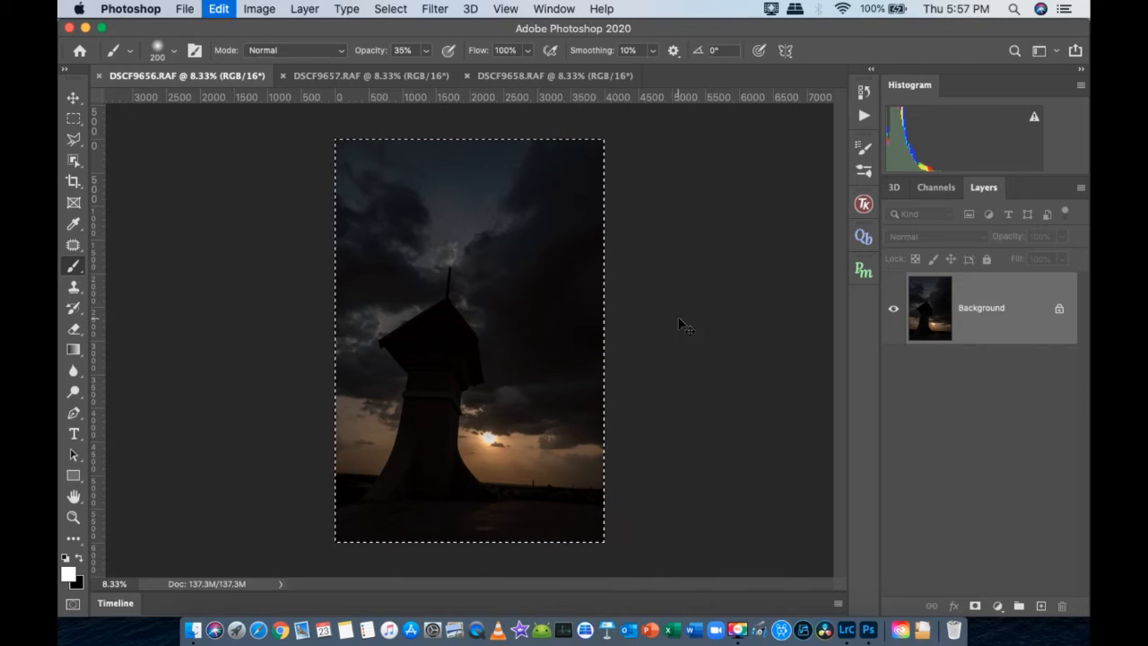
{"action": "left_click", "coordinate": [383, 76]}
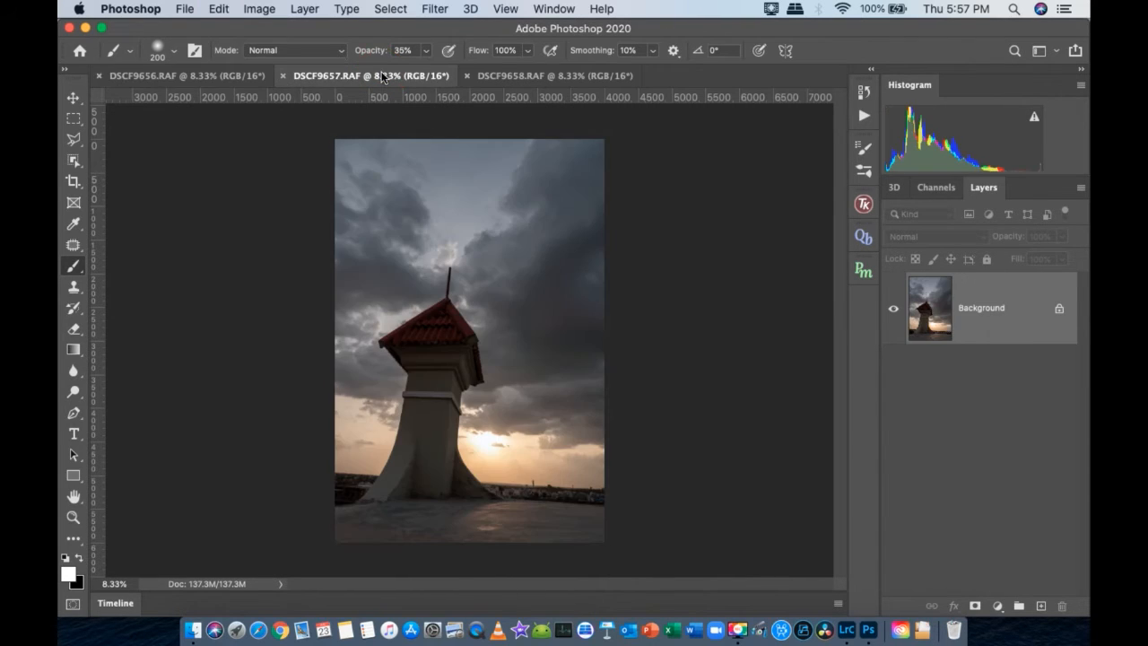
{"action": "key", "text": "super+v"}
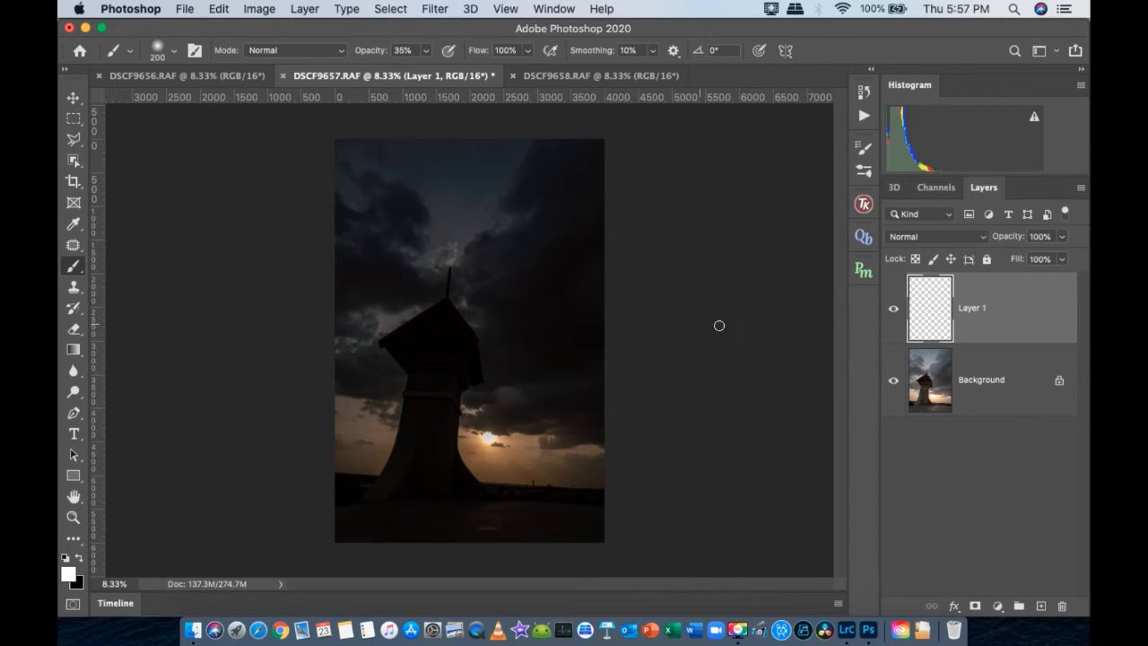
{"action": "left_click", "coordinate": [893, 309]}
{"action": "left_click", "coordinate": [893, 309]}
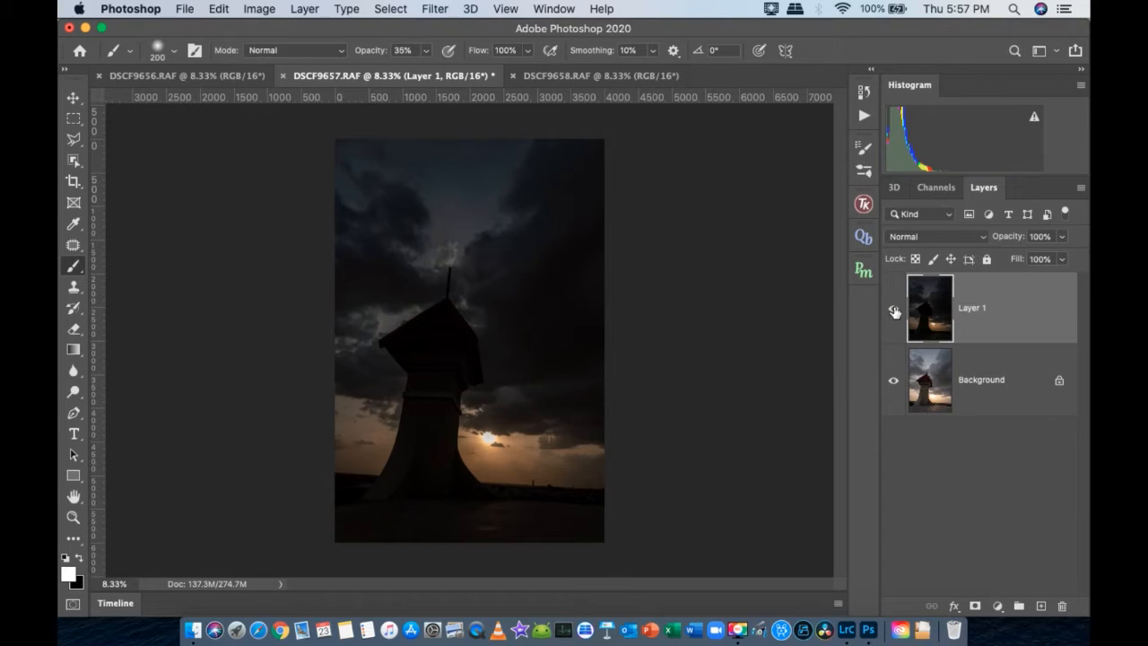
- Close the darkest exposure's document, DSCF9656.RAF
{"action": "left_click", "coordinate": [218, 77]}
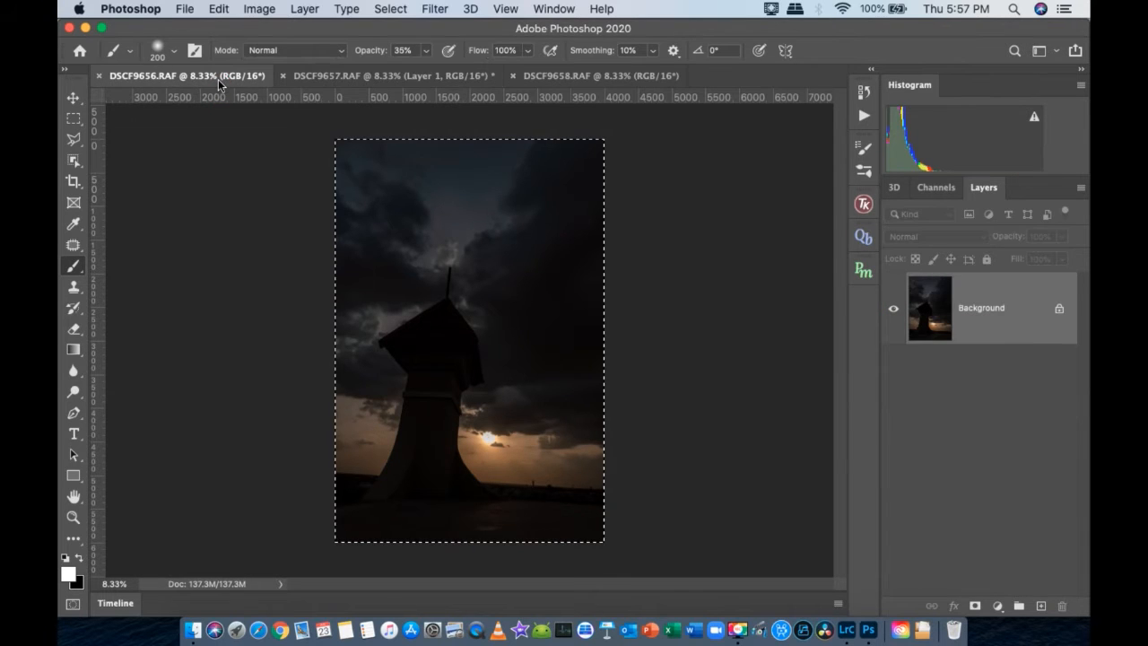
{"action": "left_click", "coordinate": [99, 76]}
{"action": "left_click", "coordinate": [524, 240]}
- Copy the entire brightest exposure, DSCF9658.RAF, and paste it as the top layer in DSCF9657.RAF
{"action": "left_click", "coordinate": [417, 75]}
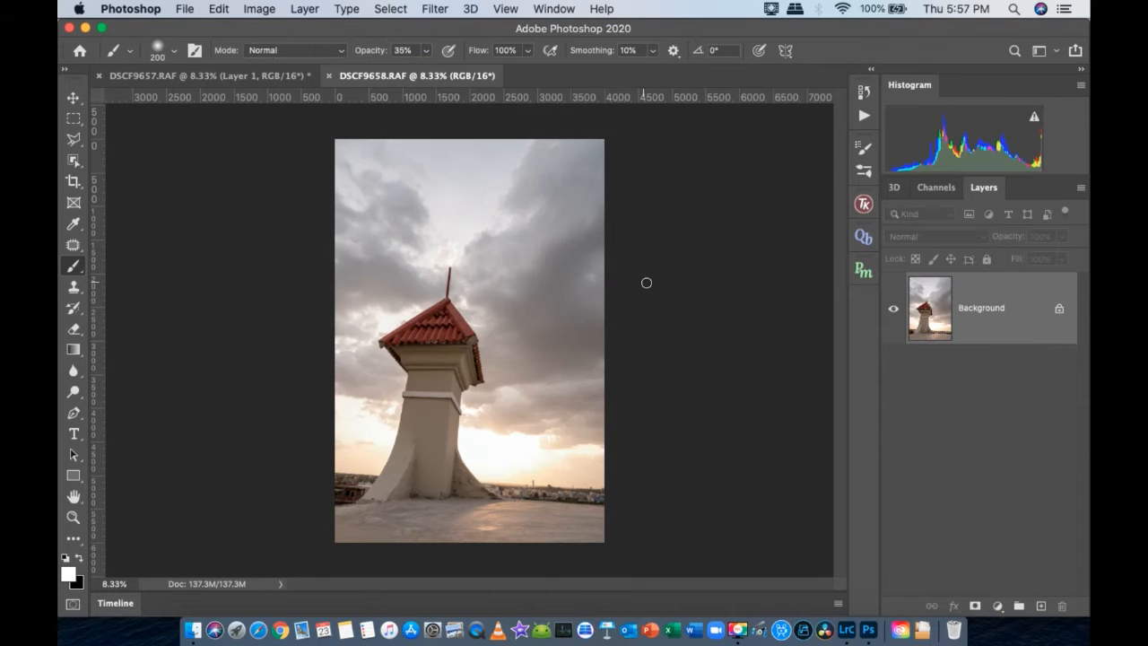
{"action": "key", "text": "super+a"}
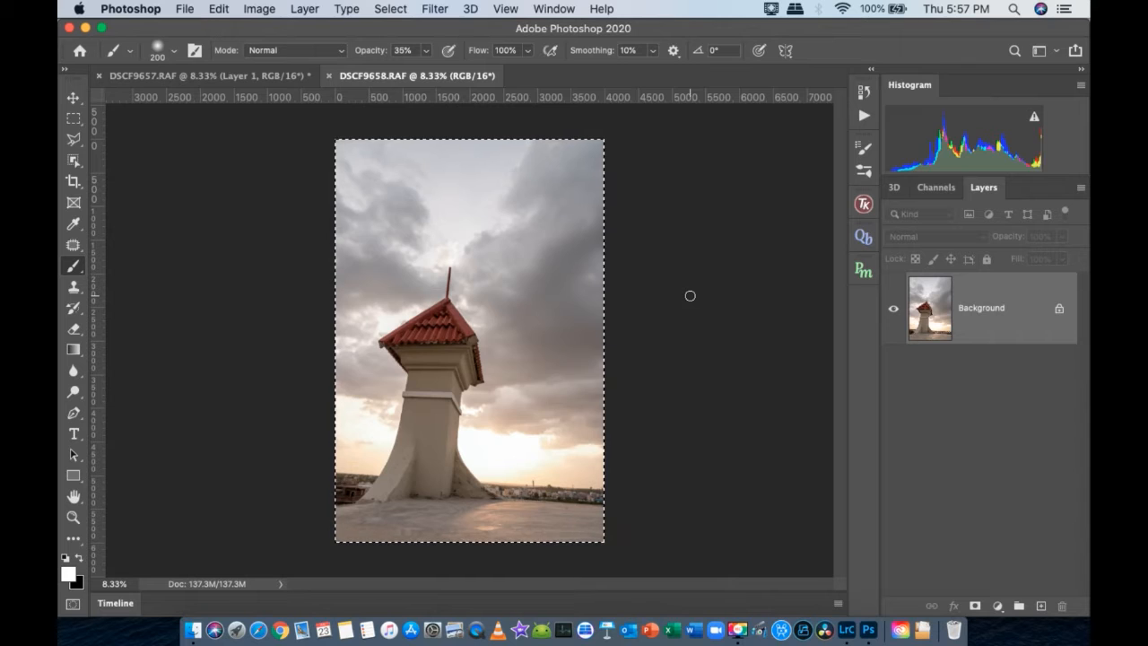
{"action": "left_click", "coordinate": [202, 77]}
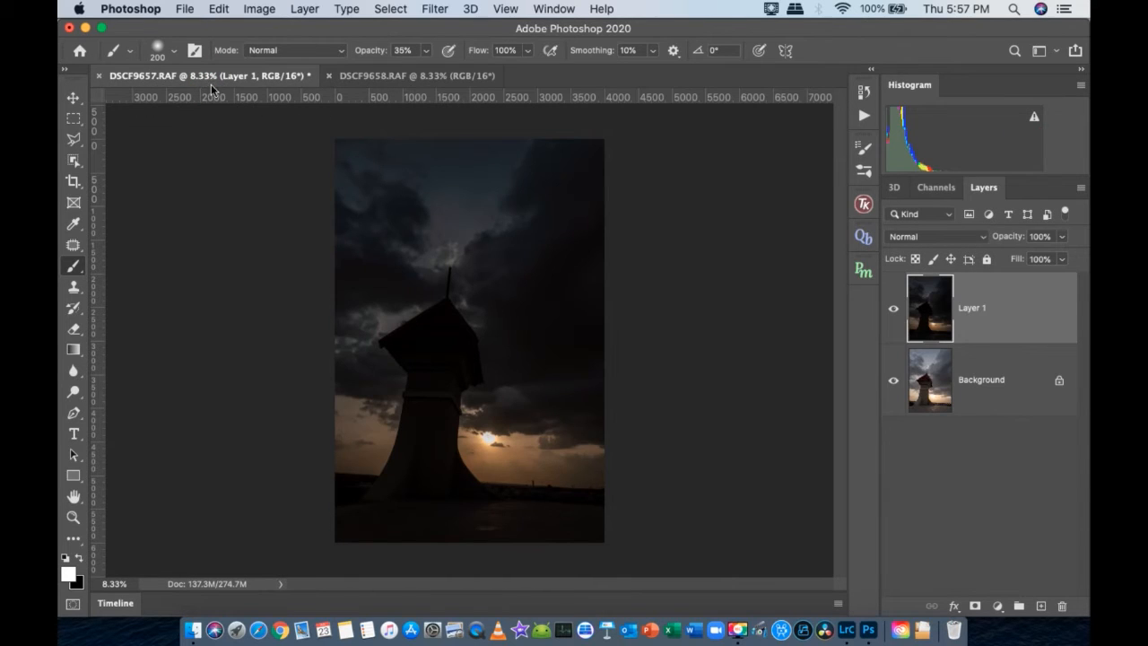
{"action": "key", "text": "super+v"}
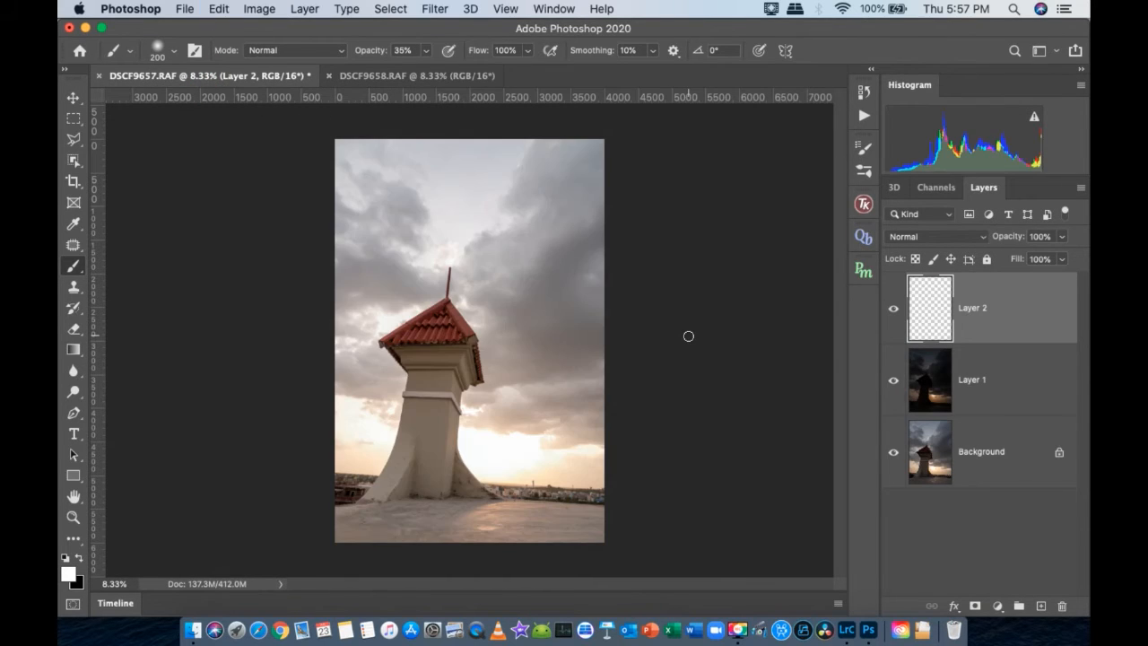
{"action": "left_click", "coordinate": [894, 310]}
{"action": "left_click", "coordinate": [894, 309]}
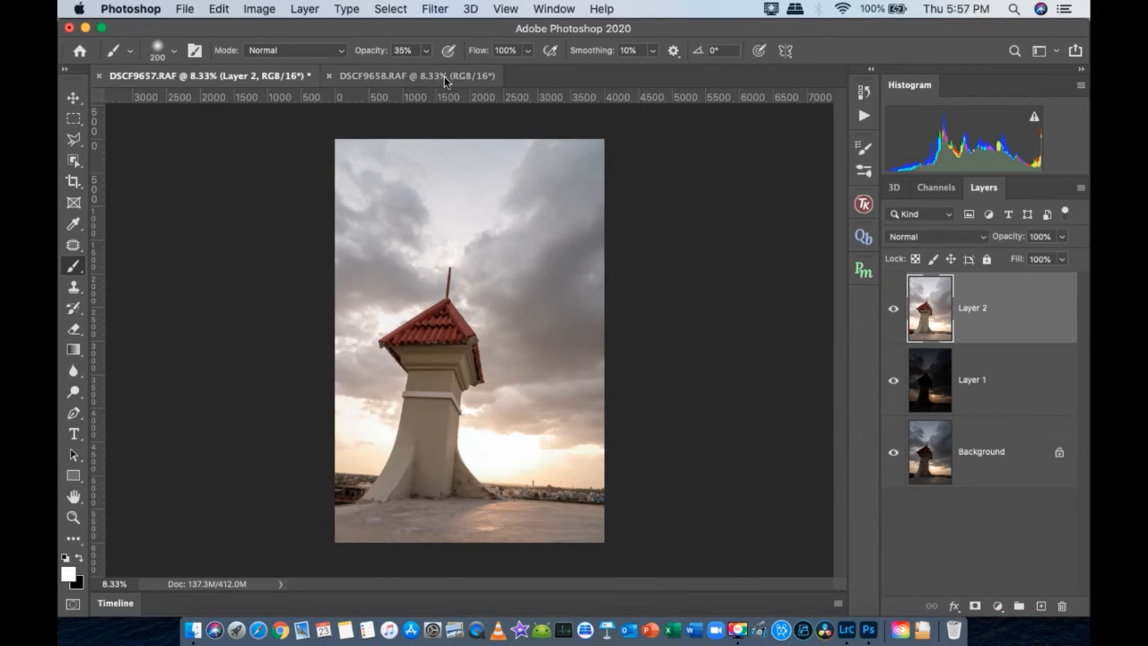
- Close the brightest exposure's document, DSCF9658.RAF
{"action": "left_click", "coordinate": [334, 76]}
{"action": "left_click", "coordinate": [332, 76]}
{"action": "left_click", "coordinate": [522, 238]}
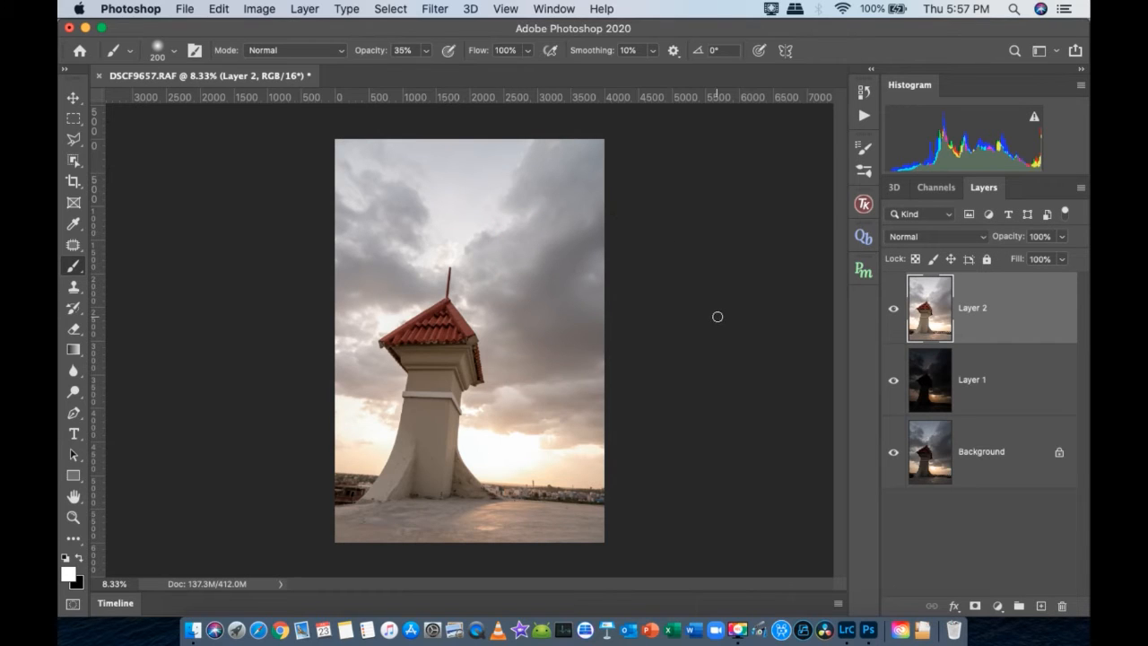
- Rename the layers by exposure: the background layer Base, the darkest one Dark and the brightest one Bright
{"action": "double_click", "coordinate": [990, 452]}
{"action": "type", "text": "Base"}
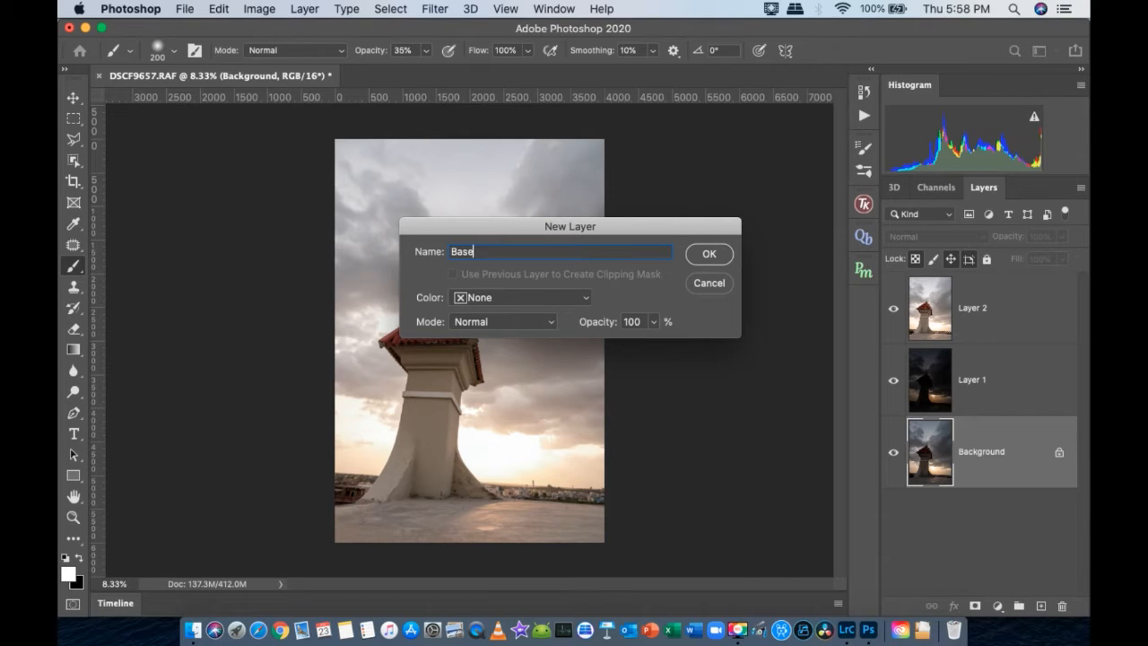
{"action": "left_click", "coordinate": [710, 254]}
{"action": "double_click", "coordinate": [974, 379]}
{"action": "type", "text": "Dark"}
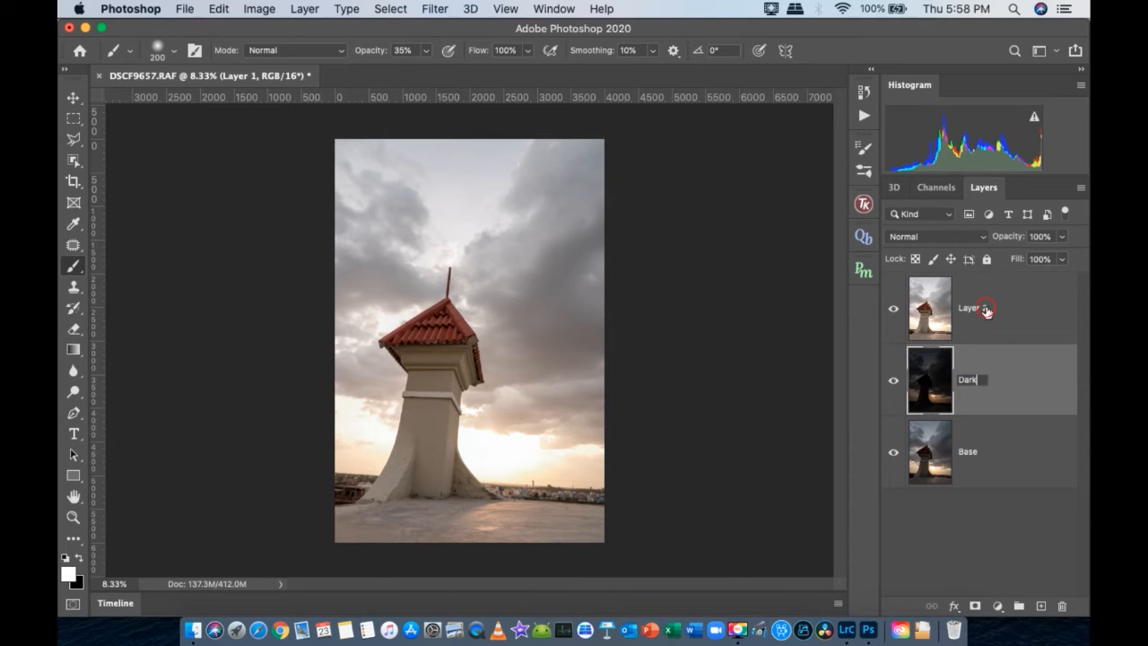
{"action": "double_click", "coordinate": [986, 308]}
{"action": "type", "text": "Bright"}
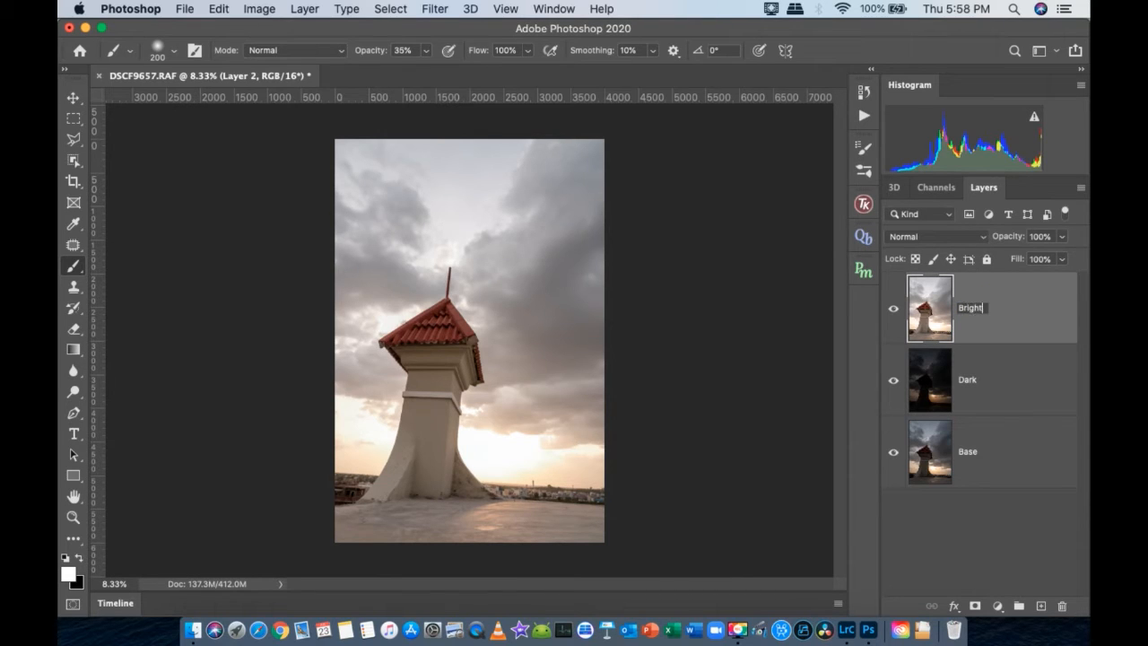
{"action": "key", "text": "Return"}
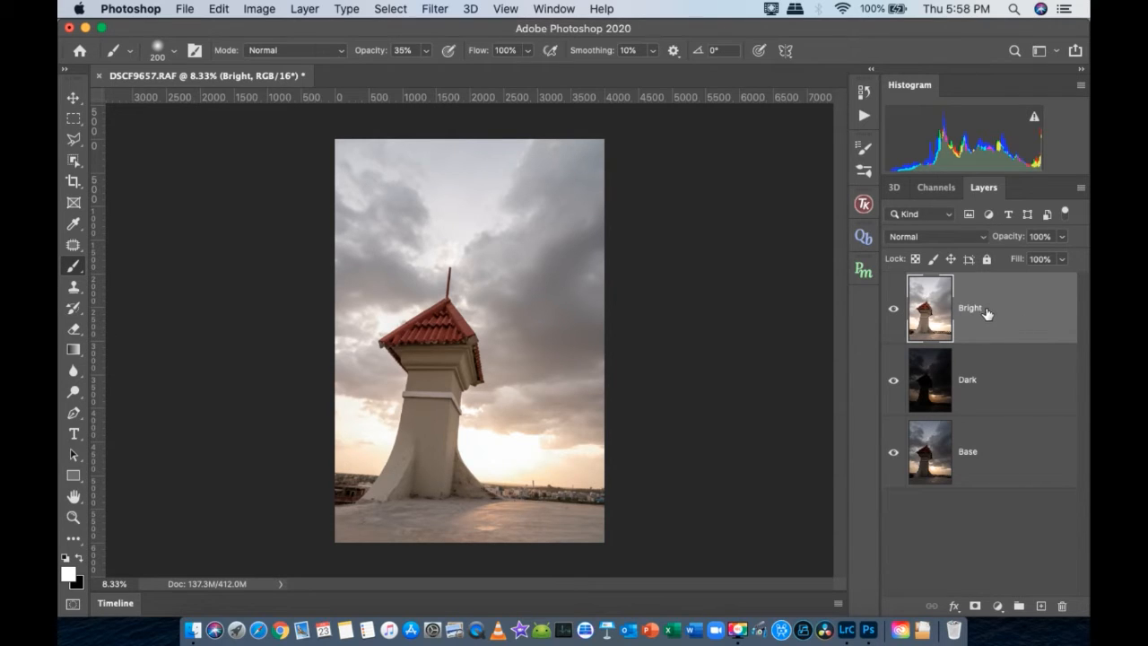
- Hide the Bright and Dark layers, leaving only Base visible, and select the Dark layer
{"action": "left_click", "coordinate": [894, 308]}
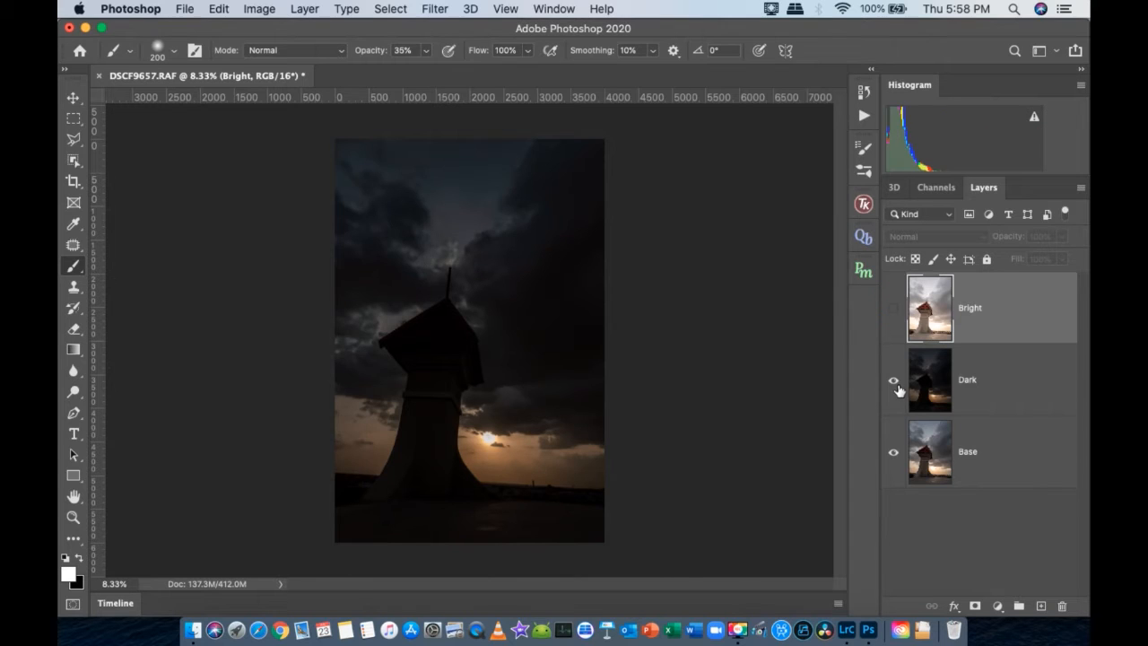
{"action": "left_click", "coordinate": [895, 381]}
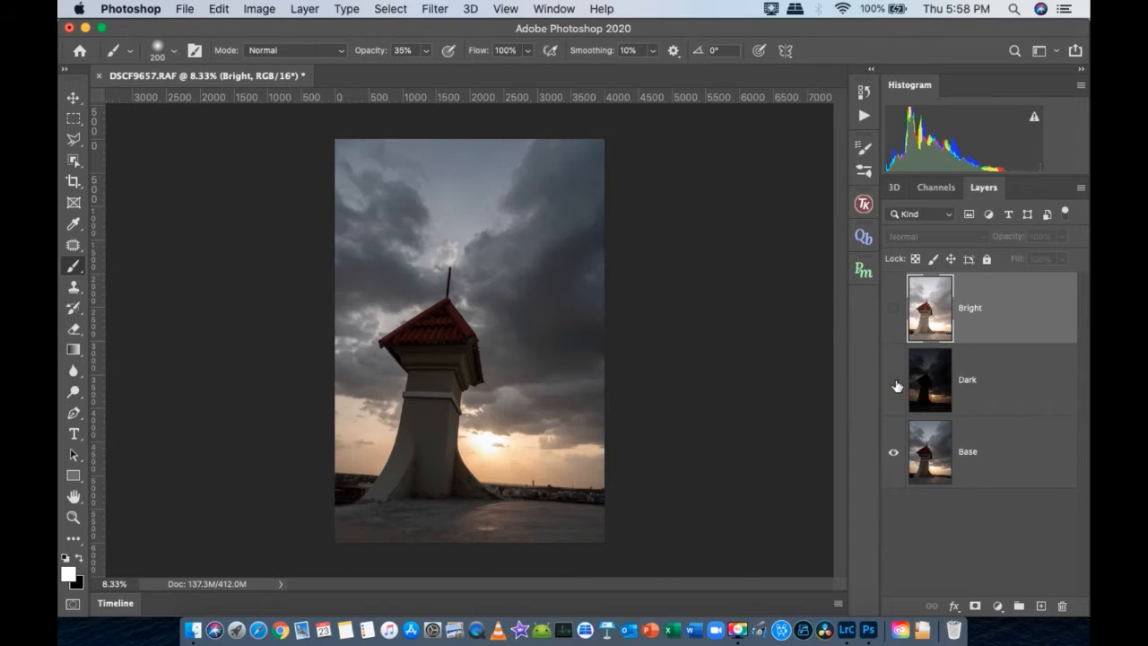
{"action": "left_click", "coordinate": [1002, 396]}
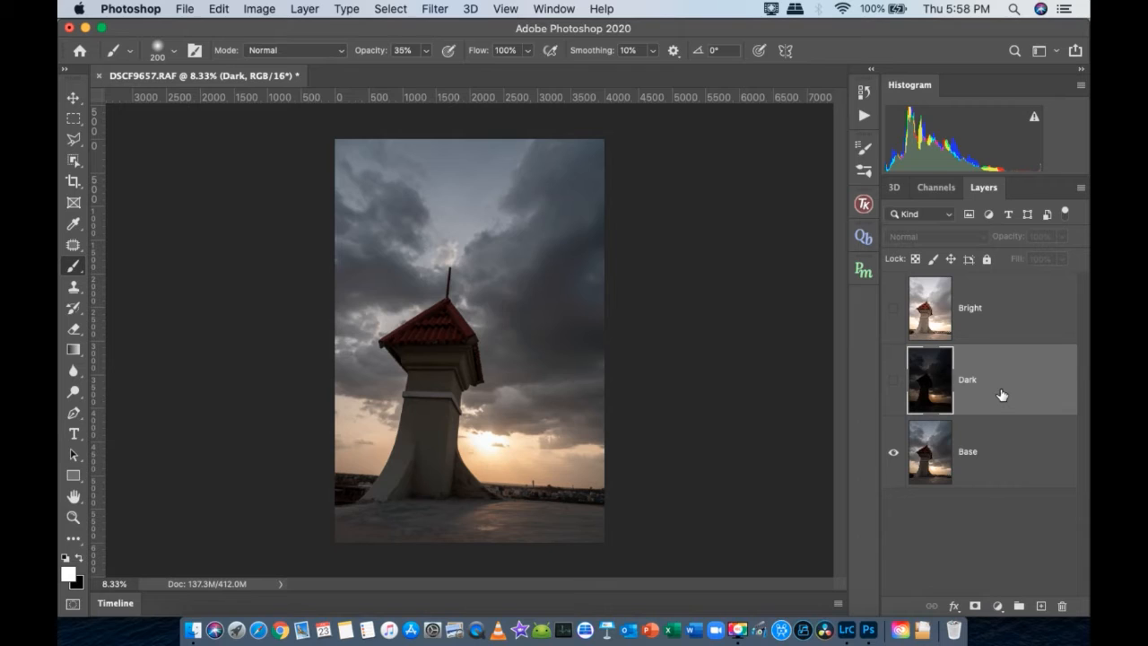
- Add a white mask to the Dark layer, show the layer, and paint black above and below the horizon with a 2100 px brush at 35% opacity
{"action": "left_click", "coordinate": [975, 607]}
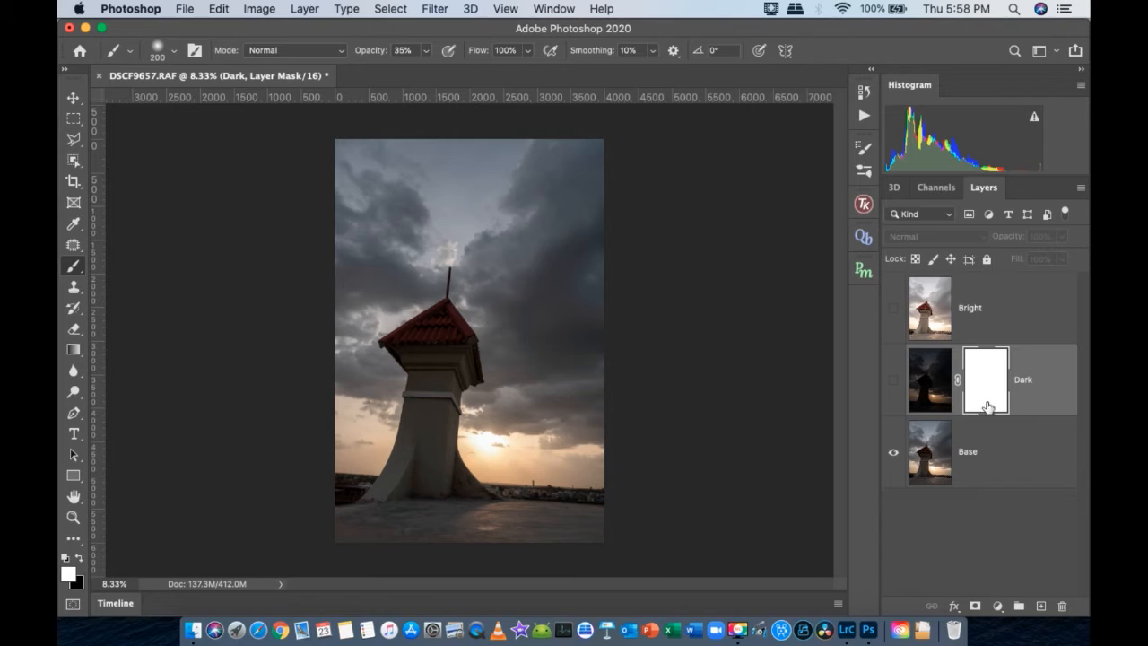
{"action": "left_click", "coordinate": [895, 388]}
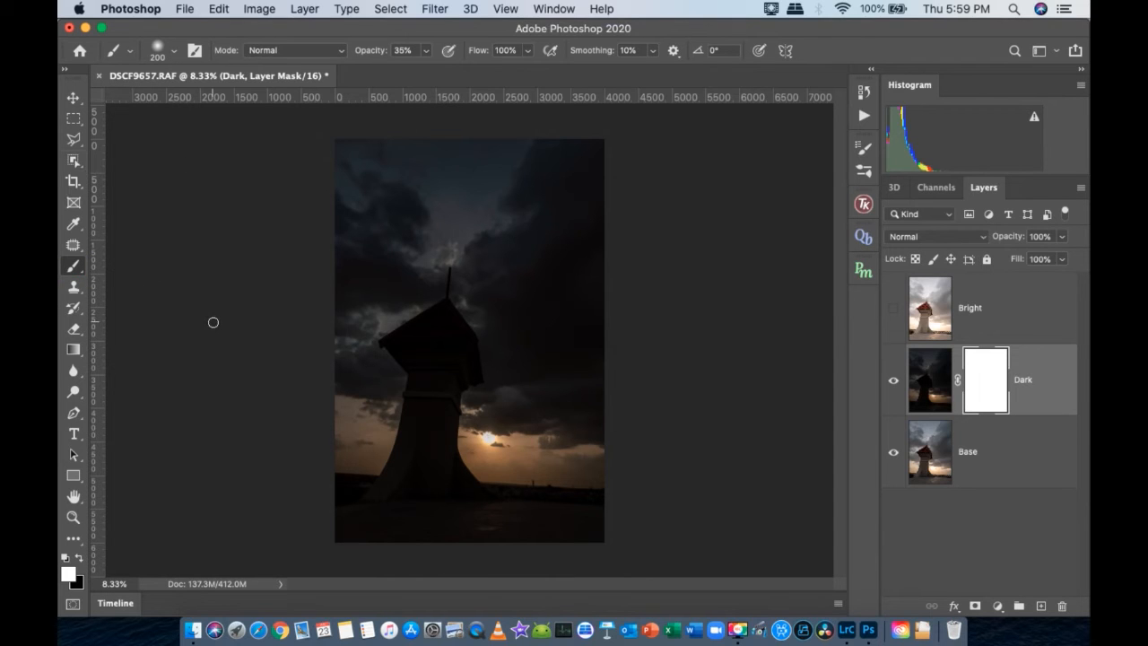
{"action": "key", "text": "bracketright"}
{"action": "key", "text": "bracketright"}
{"action": "key", "text": "bracketright"}
{"action": "key", "text": "bracketright"}
{"action": "key", "text": "bracketright"}
{"action": "key", "text": "bracketright"}
{"action": "key", "text": "bracketright"}
{"action": "key", "text": "bracketright"}
{"action": "key", "text": "bracketright"}
{"action": "key", "text": "bracketright"}
{"action": "key", "text": "bracketright"}
{"action": "key", "text": "bracketright"}
{"action": "key", "text": "bracketright"}
{"action": "key", "text": "bracketright"}
{"action": "key", "text": "bracketright"}
{"action": "key", "text": "bracketright"}
{"action": "key", "text": "bracketright"}
{"action": "key", "text": "bracketright"}
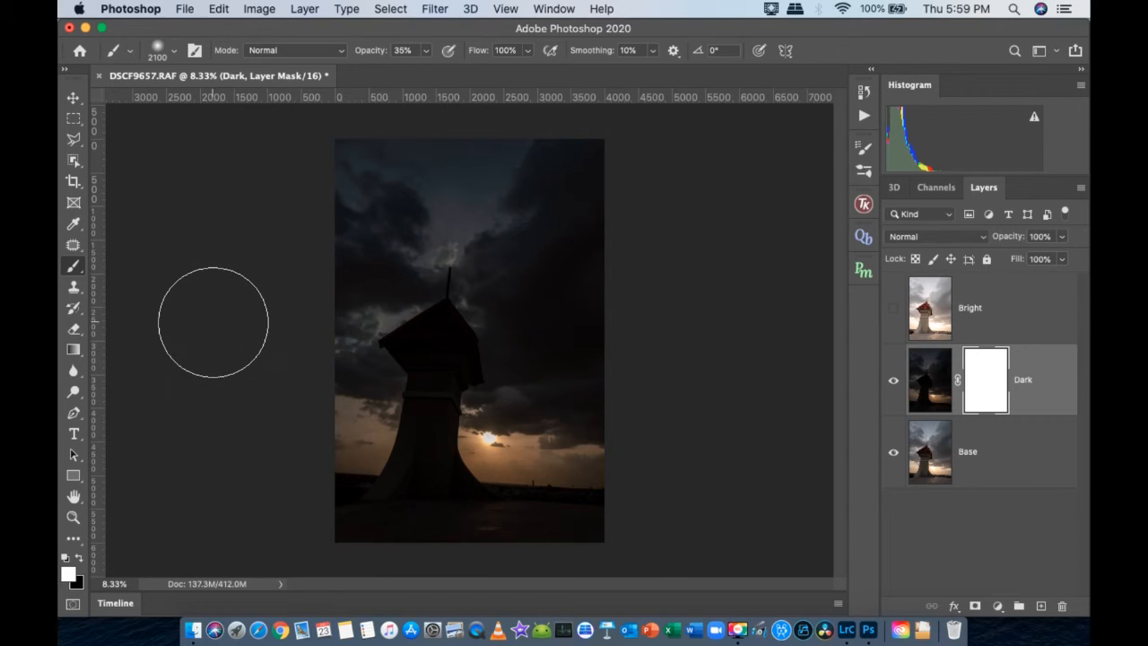
{"action": "key", "text": "x"}
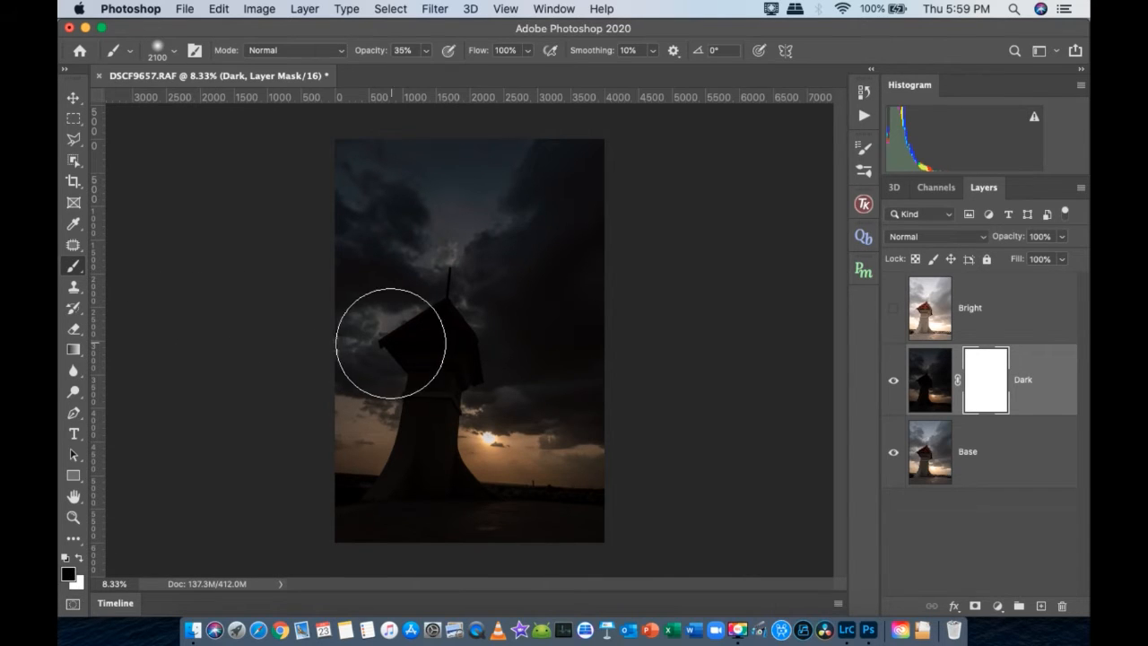
{"action": "mouse_move", "coordinate": [273, 168]}
{"action": "left_mouse_down"}
{"action": "mouse_move", "coordinate": [515, 158]}
{"action": "mouse_move", "coordinate": [794, 176]}
{"action": "mouse_move", "coordinate": [786, 203]}
{"action": "mouse_move", "coordinate": [651, 240]}
{"action": "mouse_move", "coordinate": [249, 265]}
{"action": "mouse_move", "coordinate": [390, 280]}
{"action": "mouse_move", "coordinate": [614, 264]}
{"action": "mouse_move", "coordinate": [739, 276]}
{"action": "mouse_move", "coordinate": [754, 298]}
{"action": "mouse_move", "coordinate": [519, 336]}
{"action": "mouse_move", "coordinate": [249, 356]}
{"action": "mouse_move", "coordinate": [436, 350]}
{"action": "mouse_move", "coordinate": [693, 366]}
{"action": "mouse_move", "coordinate": [762, 482]}
{"action": "mouse_move", "coordinate": [628, 532]}
{"action": "mouse_move", "coordinate": [235, 508]}
{"action": "left_mouse_up"}
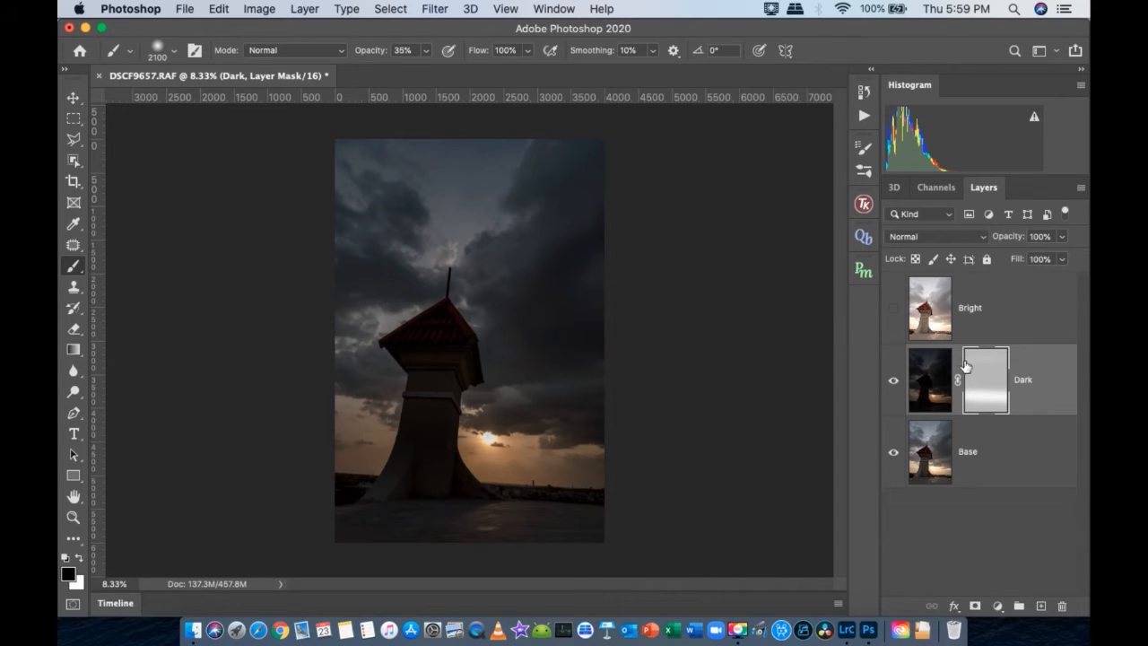
- Paint black at 100% brush opacity over the sky and foreground on the Dark layer's mask, keeping only the horizon band white
{"action": "left_click", "coordinate": [423, 54]}
{"action": "left_click_drag", "start_coordinate": [420, 75], "coordinate": [564, 76]}
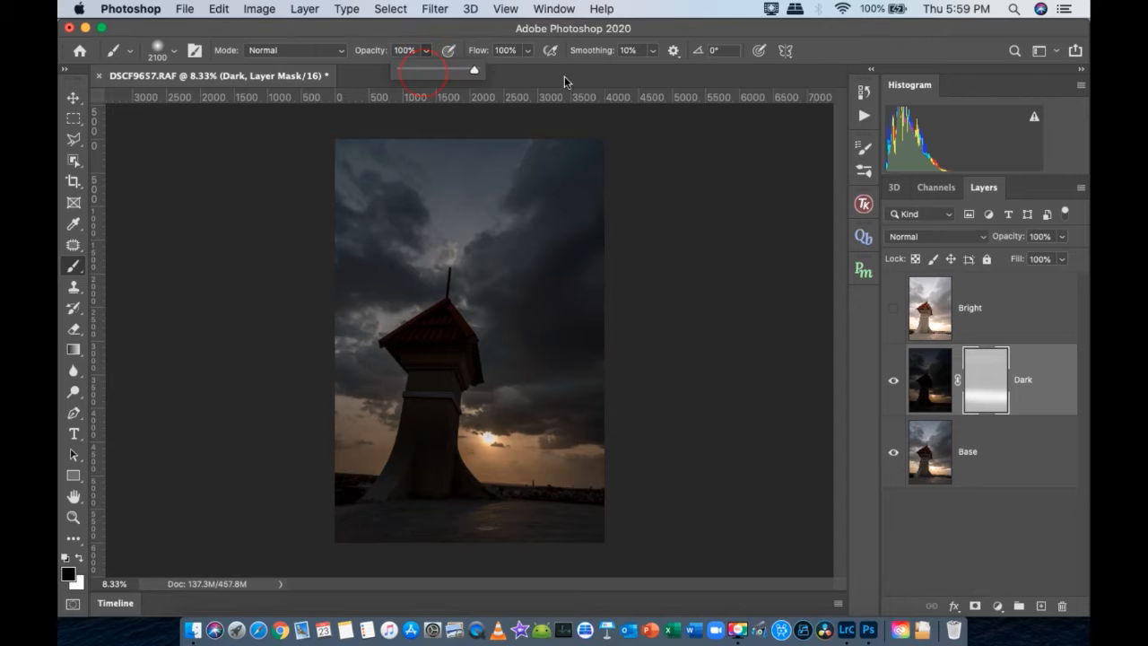
{"action": "mouse_move", "coordinate": [666, 174]}
{"action": "left_mouse_down"}
{"action": "mouse_move", "coordinate": [329, 153]}
{"action": "mouse_move", "coordinate": [116, 179]}
{"action": "mouse_move", "coordinate": [805, 264]}
{"action": "mouse_move", "coordinate": [300, 259]}
{"action": "mouse_move", "coordinate": [333, 297]}
{"action": "mouse_move", "coordinate": [763, 333]}
{"action": "mouse_move", "coordinate": [355, 327]}
{"action": "mouse_move", "coordinate": [431, 358]}
{"action": "left_mouse_up"}
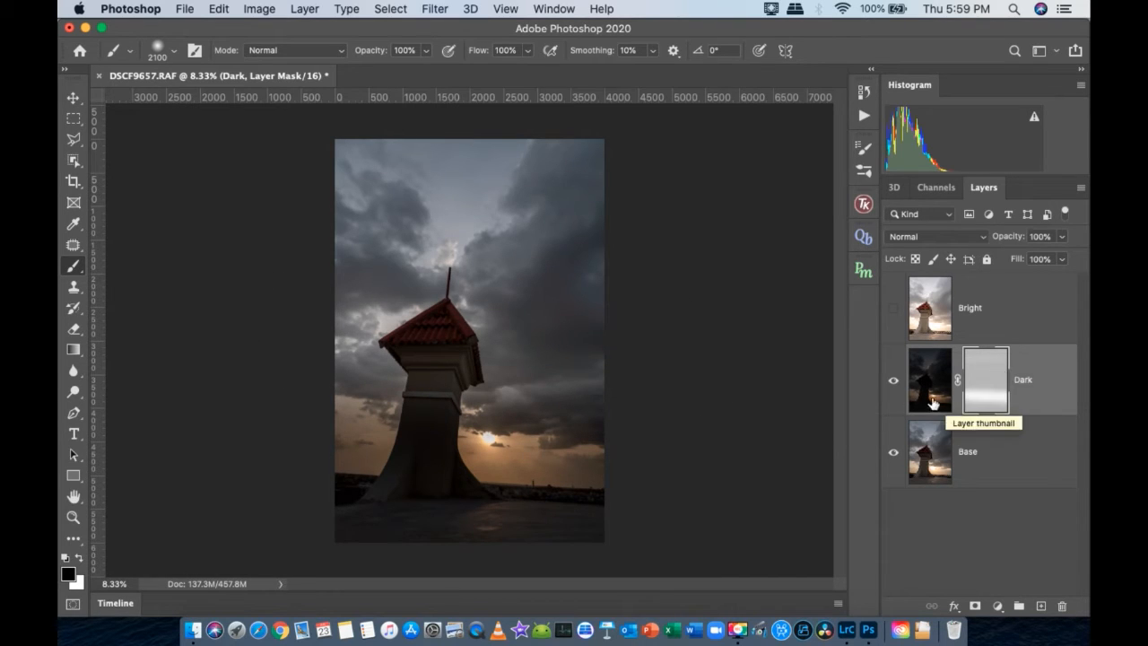
{"action": "mouse_move", "coordinate": [676, 537]}
{"action": "left_mouse_down"}
{"action": "mouse_move", "coordinate": [179, 499]}
{"action": "mouse_move", "coordinate": [623, 543]}
{"action": "left_mouse_up"}
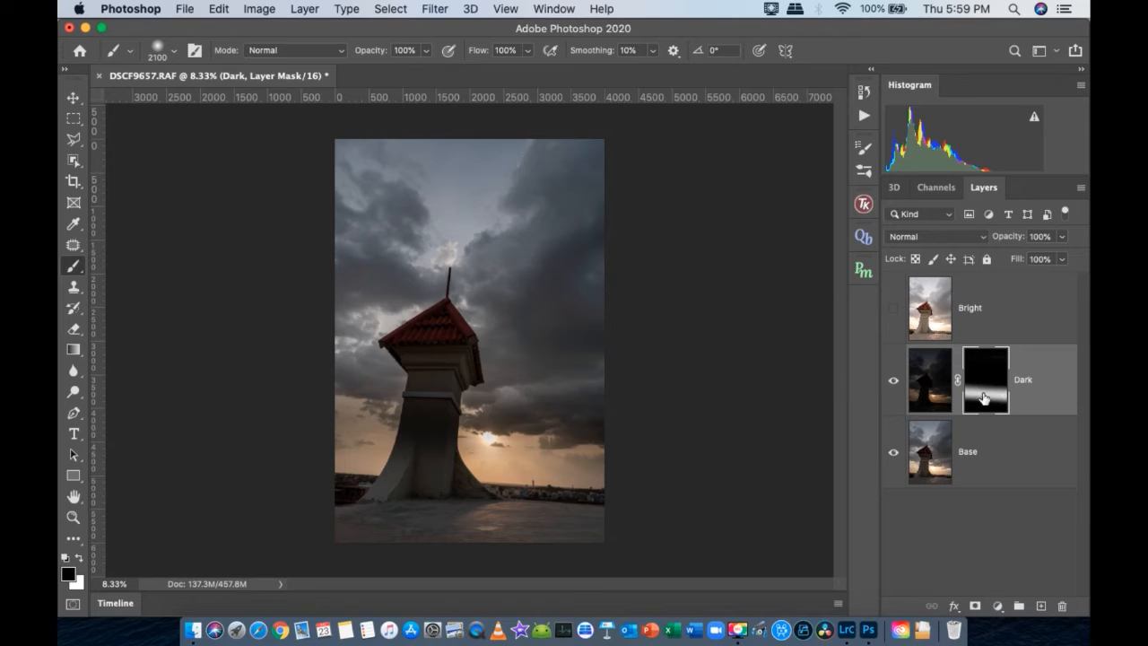
- Paint the tower, the sky beside it and the upper clouds black on the Dark mask with a 1300 px brush, keeping the sun's glow
{"action": "key", "text": "["}
{"action": "key", "text": "["}
{"action": "key", "text": "["}
{"action": "key", "text": "["}
{"action": "key", "text": "["}
{"action": "key", "text": "["}
{"action": "key", "text": "["}
{"action": "key", "text": "["}
{"action": "left_click_drag", "start_coordinate": [430, 405], "coordinate": [443, 353]}
{"action": "left_click_drag", "start_coordinate": [415, 404], "coordinate": [403, 363]}
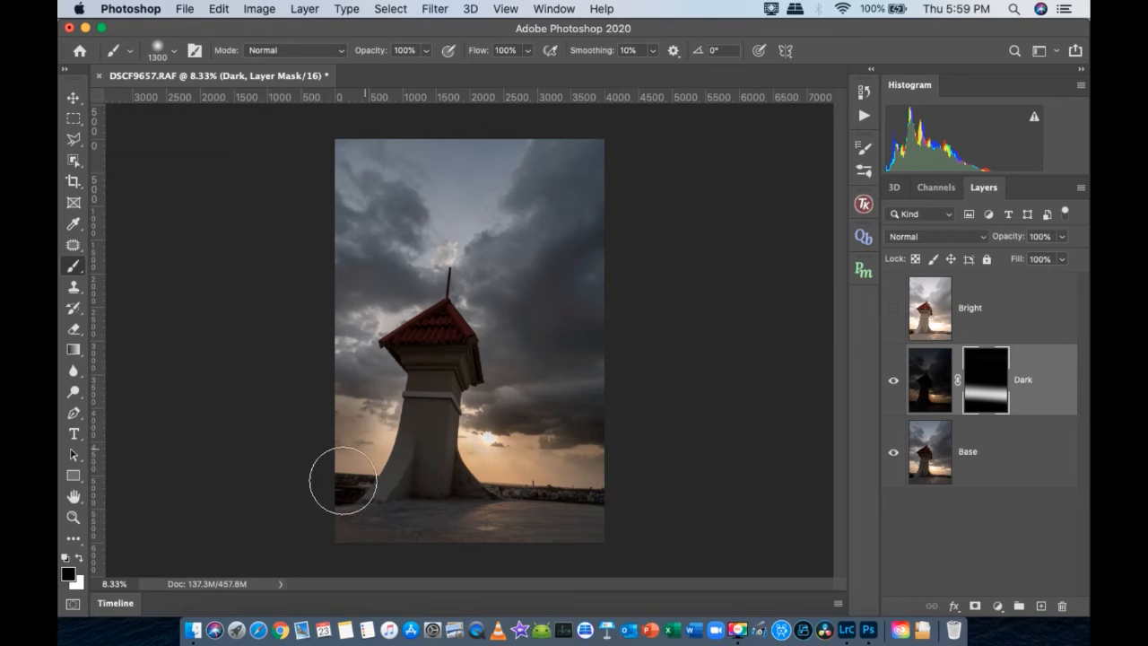
{"action": "left_click_drag", "start_coordinate": [344, 480], "coordinate": [334, 404]}
{"action": "left_click_drag", "start_coordinate": [517, 372], "coordinate": [650, 413]}
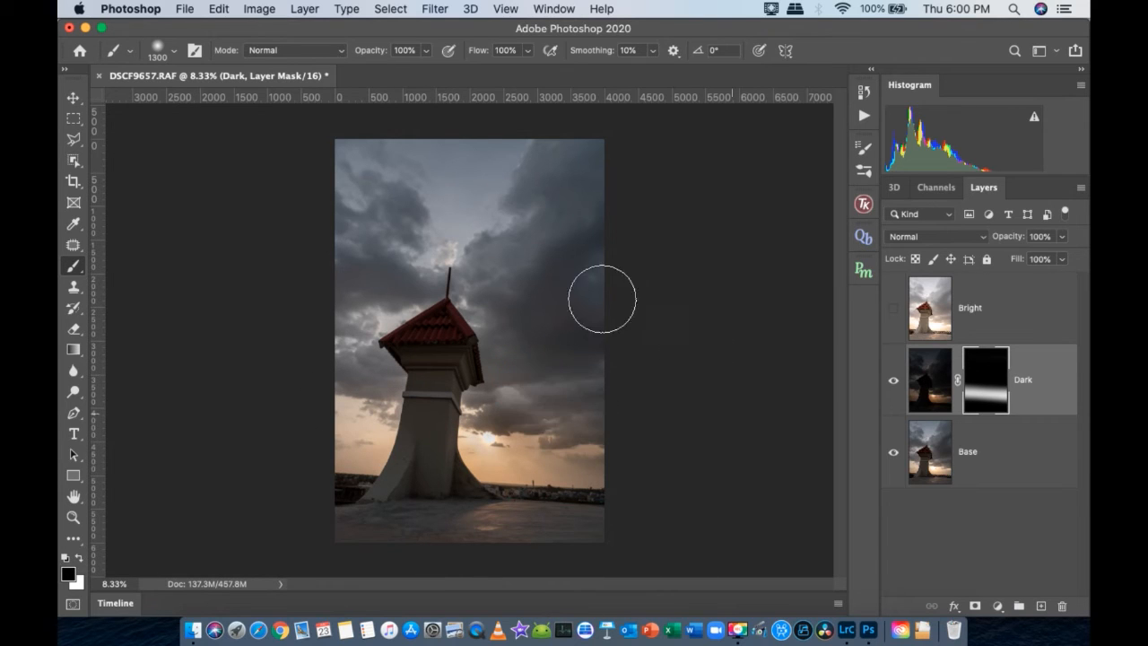
- Compare the image with the Dark layer hidden and shown, and examine the brushed transition around the sun up close
{"action": "left_click", "coordinate": [893, 380]}
{"action": "left_click", "coordinate": [893, 382]}
{"action": "left_click", "coordinate": [893, 382]}
{"action": "left_click", "coordinate": [894, 382]}
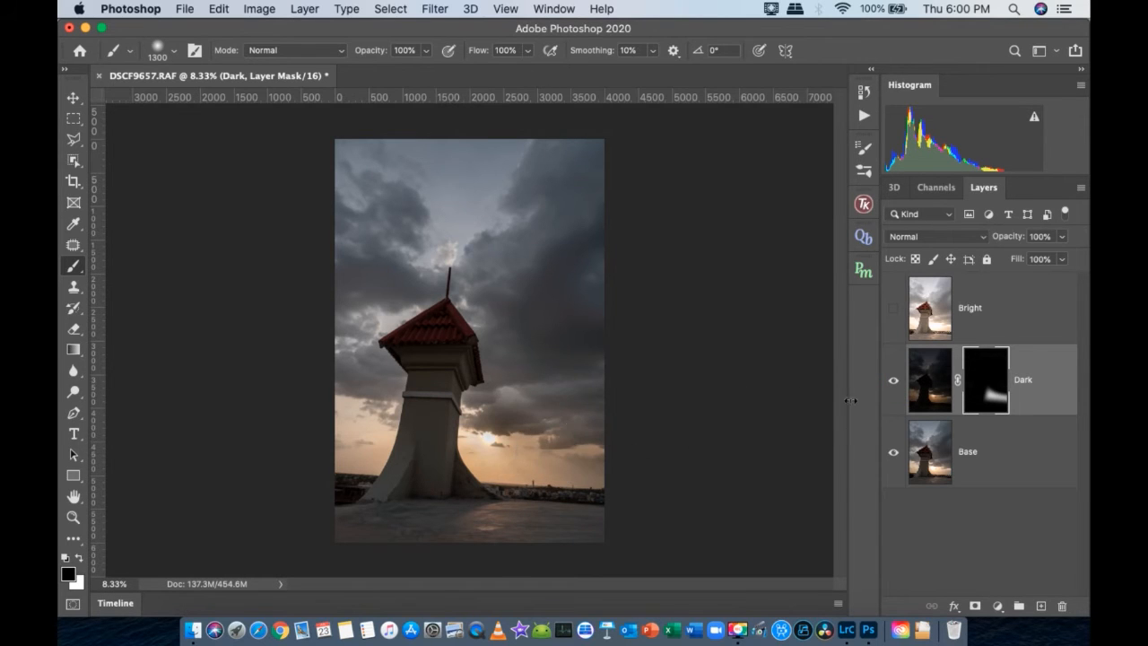
{"action": "mouse_move", "coordinate": [478, 427]}
{"action": "left_mouse_down"}
{"action": "mouse_move", "coordinate": [602, 480]}
{"action": "mouse_move", "coordinate": [564, 459]}
{"action": "left_mouse_up"}
{"action": "left_click_drag", "start_coordinate": [710, 487], "coordinate": [449, 391]}
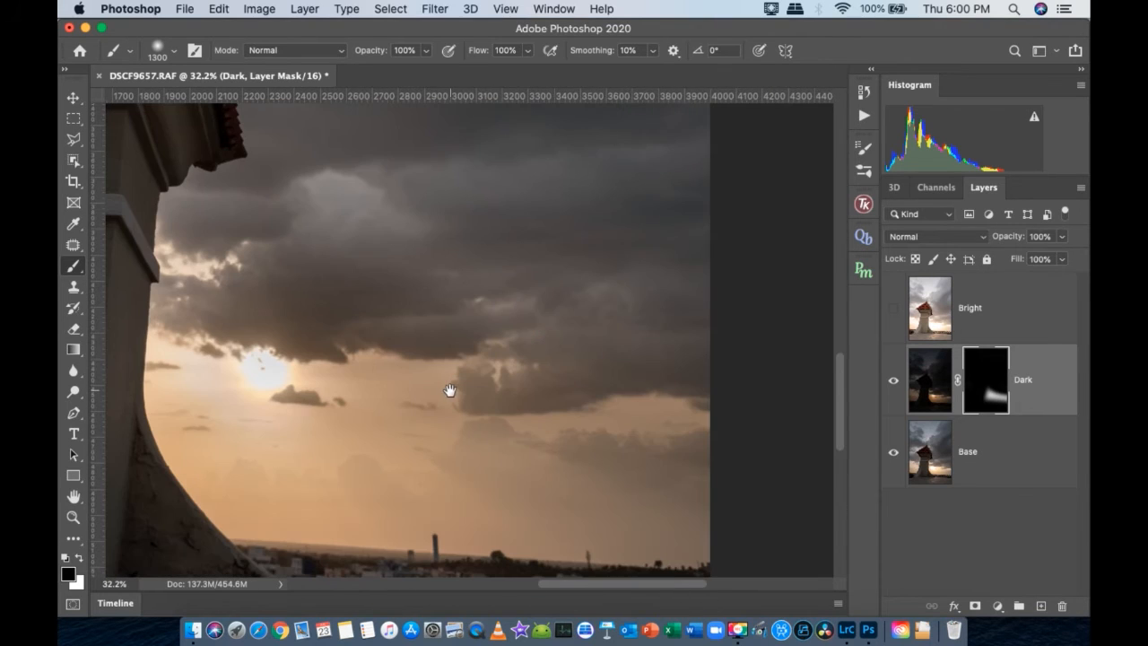
{"action": "key", "text": "bracketleft"}
{"action": "key", "text": "bracketleft"}
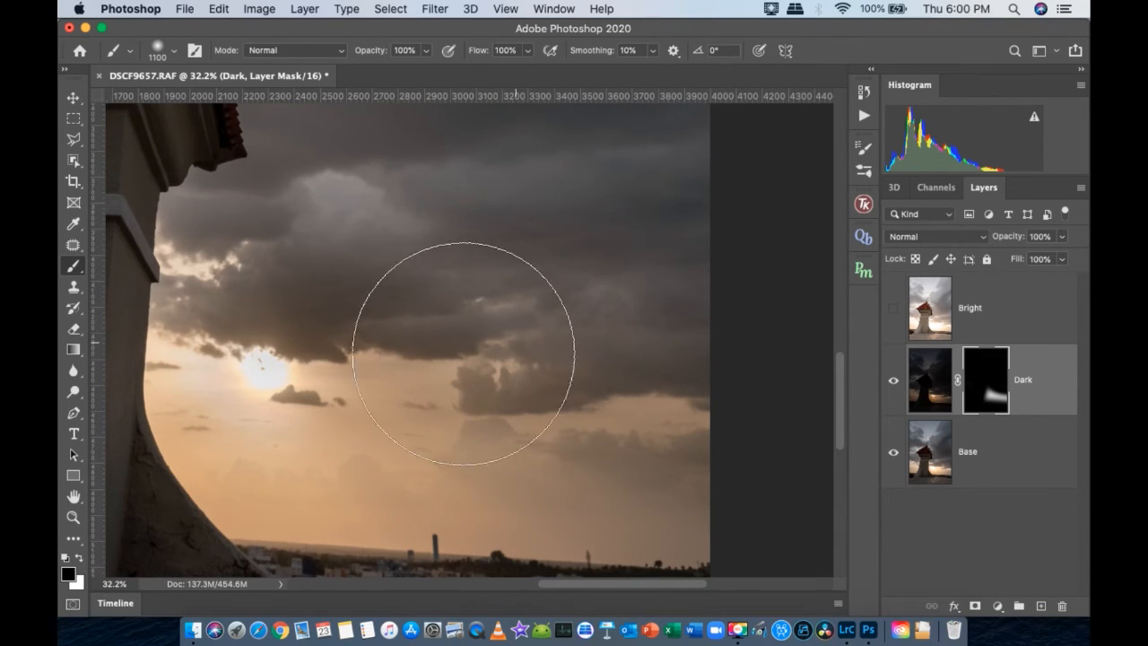
{"action": "right_click", "coordinate": [548, 272]}
{"action": "left_click", "coordinate": [565, 275]}
- Delete the Dark layer's hand-painted mask without applying it, and hide the Dark layer
{"action": "left_click_drag", "start_coordinate": [988, 385], "coordinate": [1061, 607]}
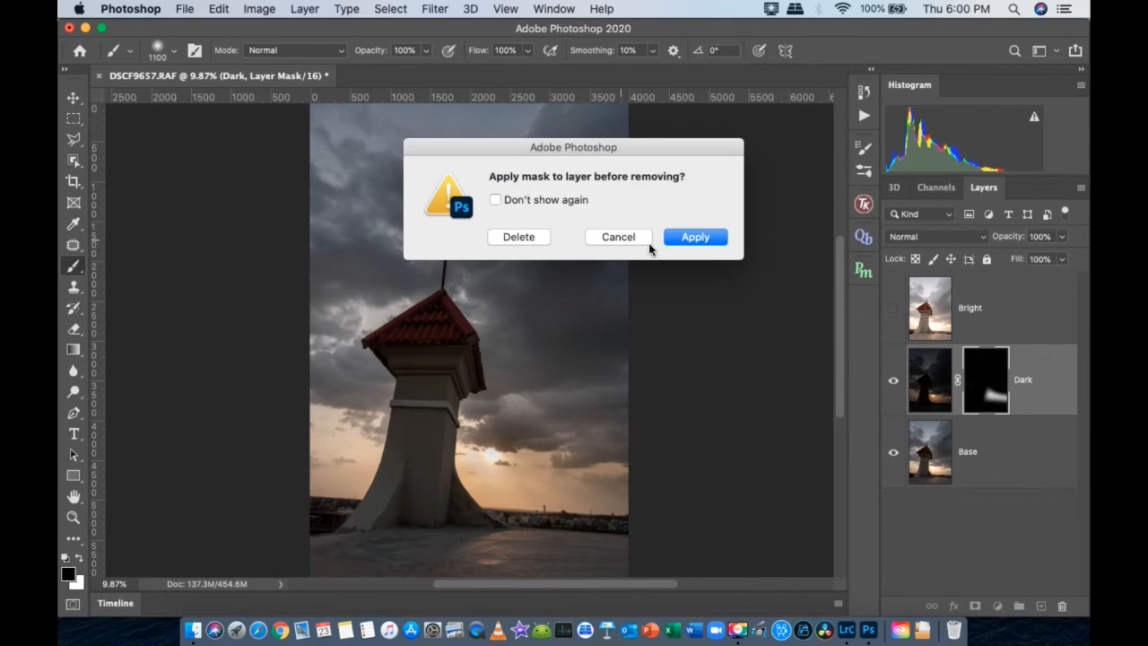
{"action": "left_click", "coordinate": [519, 237]}
{"action": "key", "text": "x"}
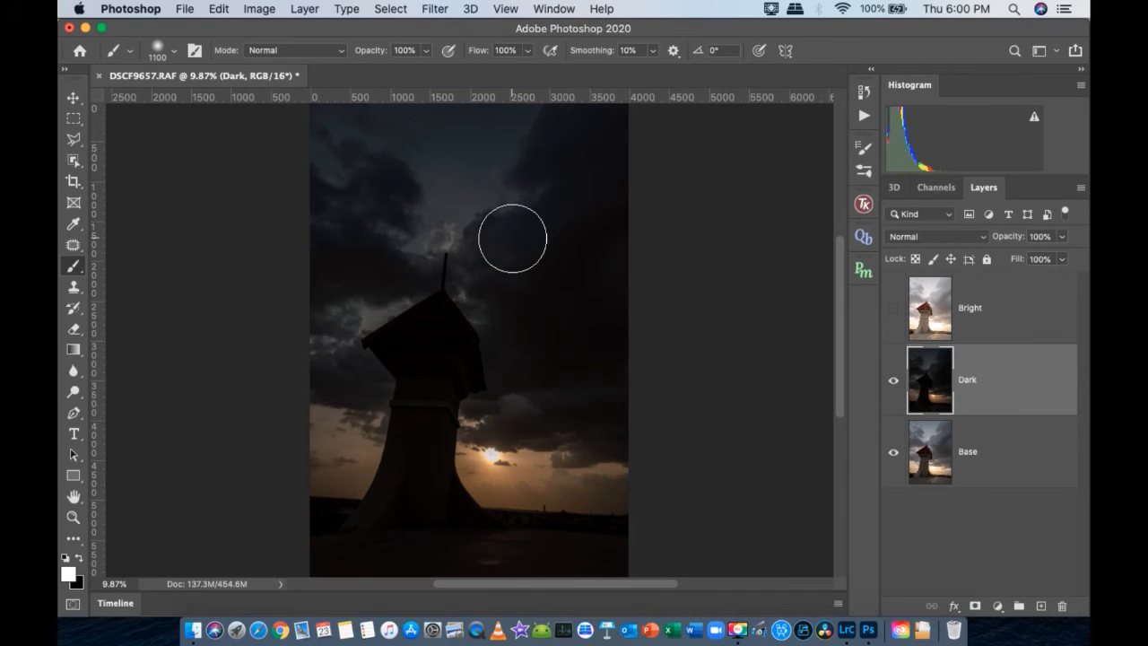
{"action": "key", "text": "super+minus"}
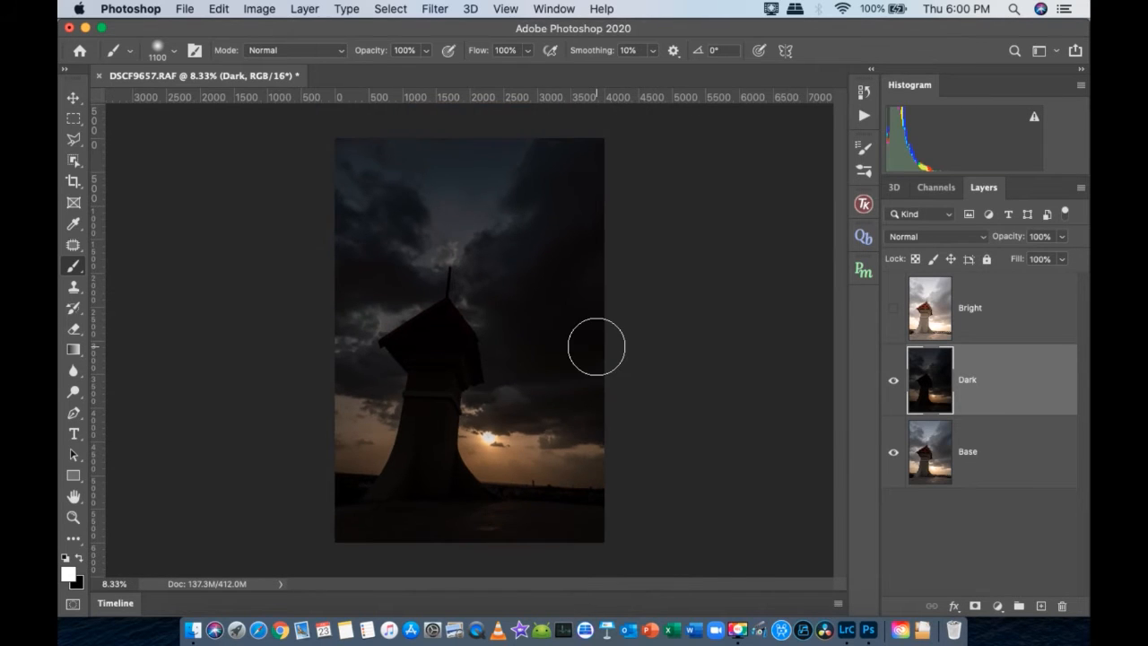
{"action": "left_click", "coordinate": [892, 381]}
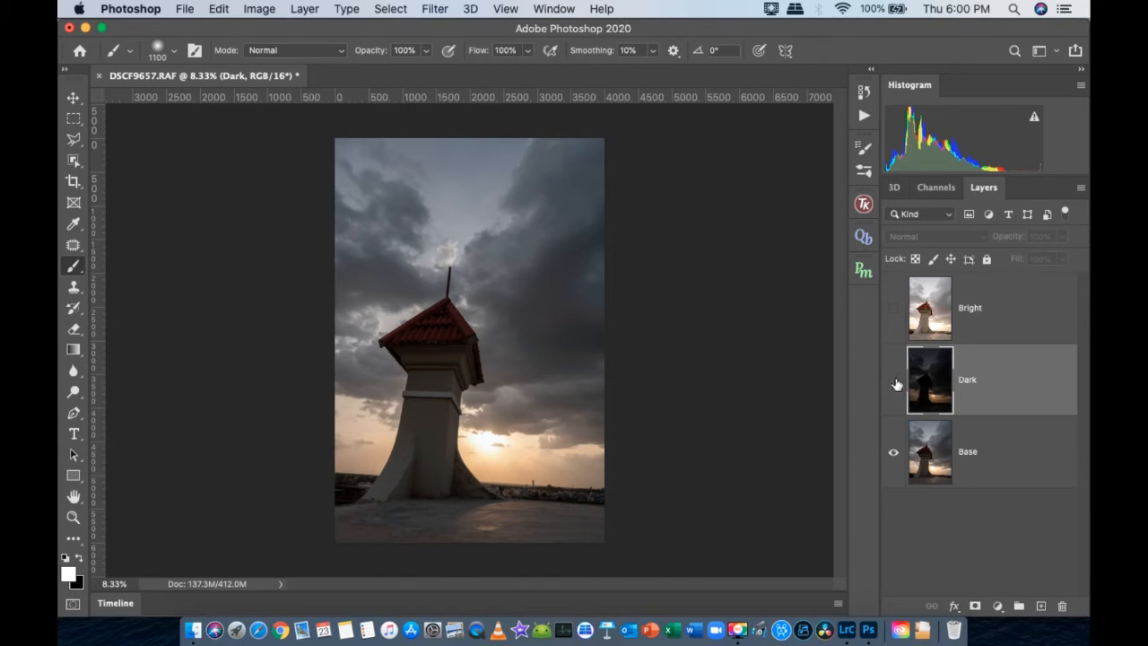
- Add a new mask to the Dark layer and fill it using Apply Image with the Merged layer, RGB channel, Multiply blending and 100% opacity
{"action": "left_click", "coordinate": [975, 607]}
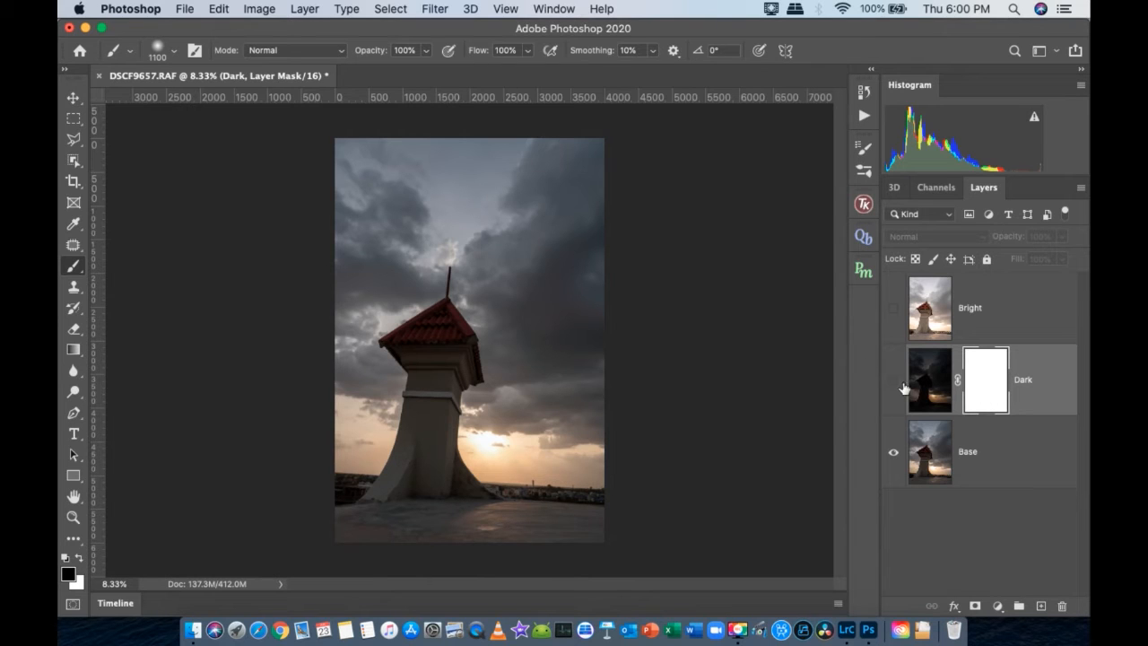
{"action": "left_click", "coordinate": [259, 9]}
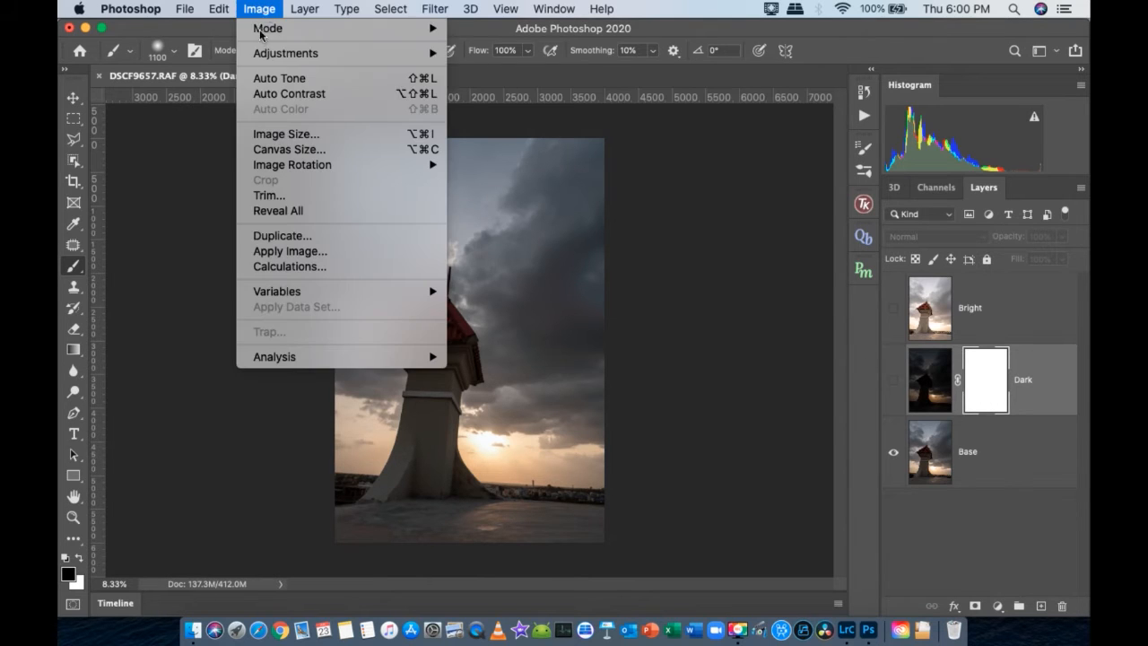
{"action": "left_click", "coordinate": [305, 254]}
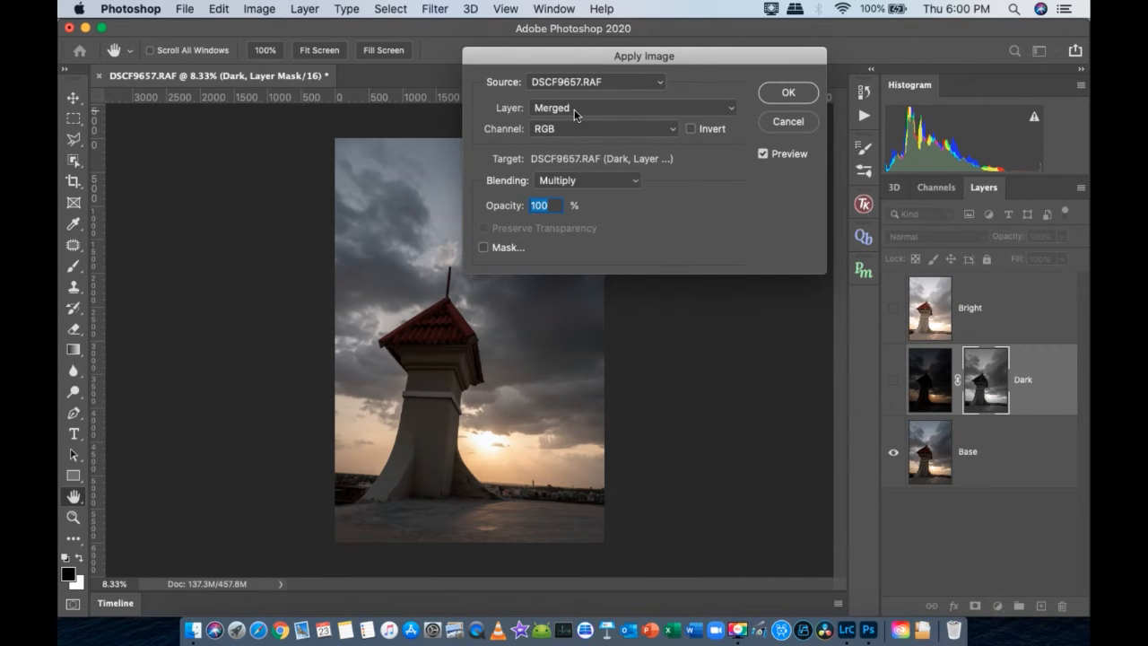
{"action": "left_click", "coordinate": [777, 96]}
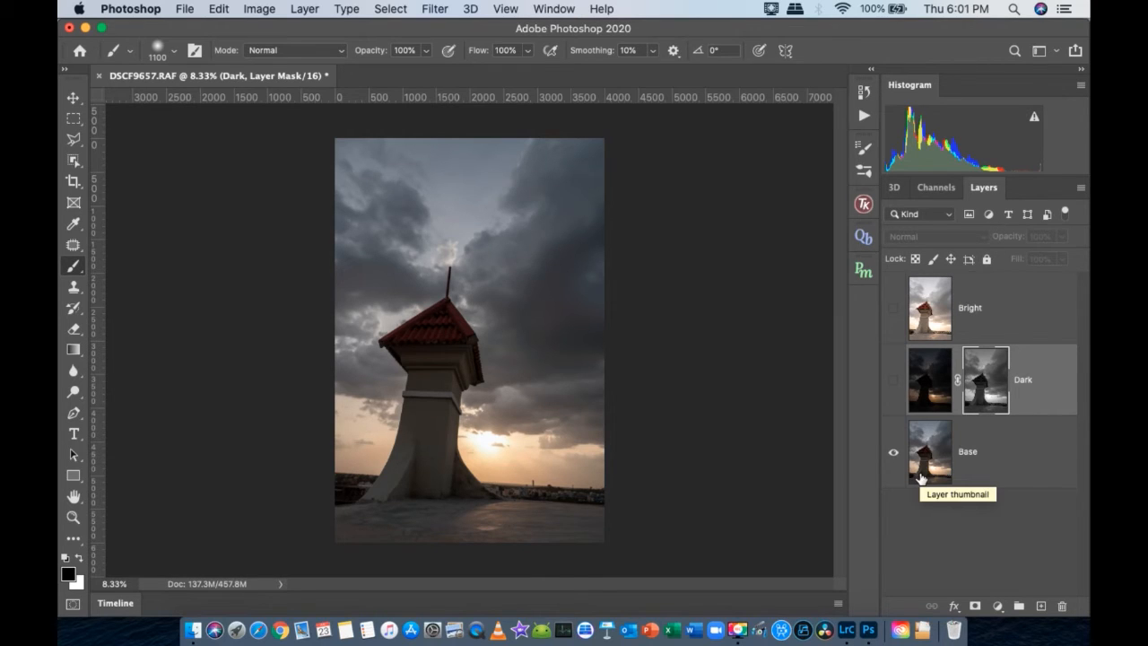
- View the Dark layer's luminosity mask on its own, and return to the image with the Dark layer shown
{"action": "left_click", "coordinate": [984, 396], "text": "alt"}
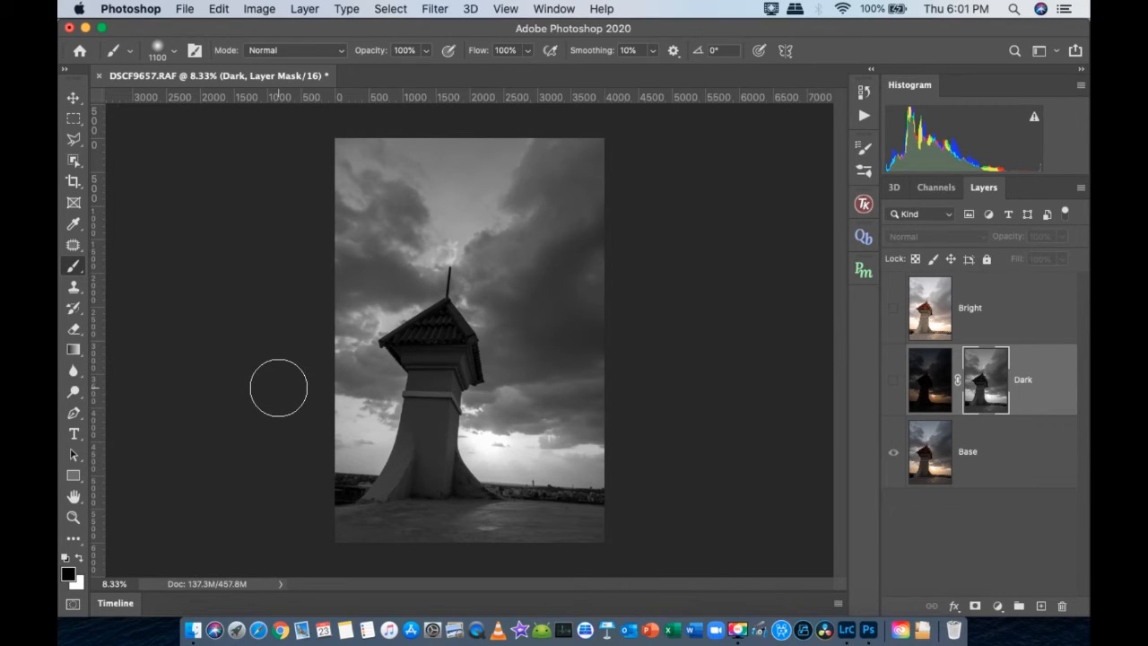
{"action": "left_click", "coordinate": [894, 389]}
{"action": "left_click", "coordinate": [894, 386]}
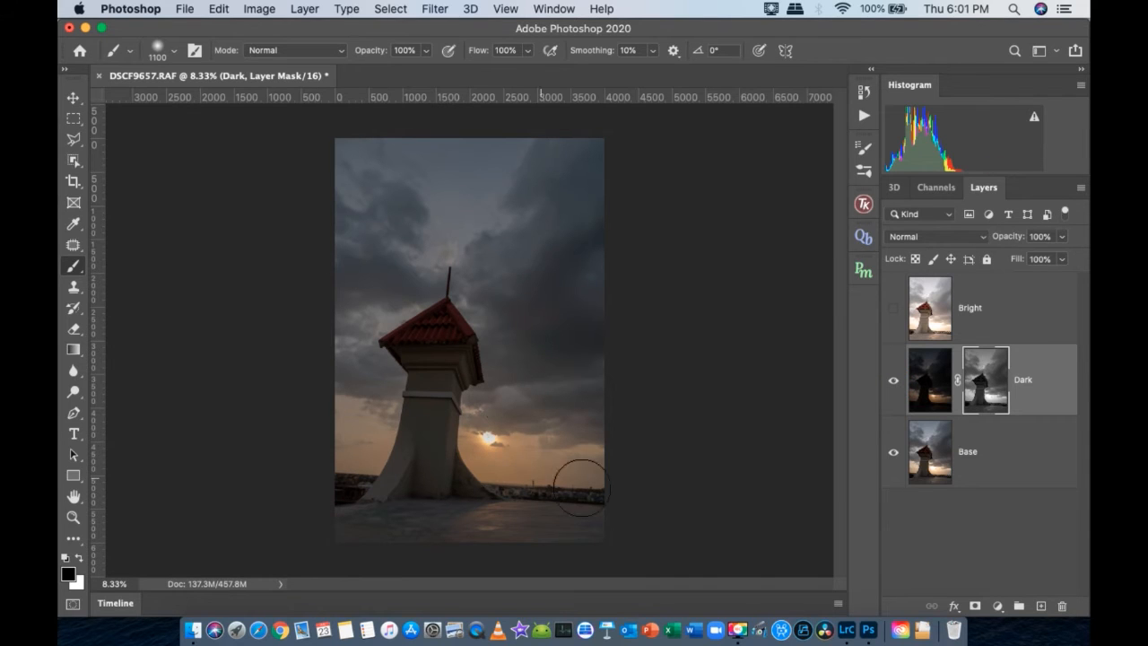
- Compare the image before and after the luminosity-masked Dark layer by toggling the layer's visibility
{"action": "left_click", "coordinate": [897, 383]}
{"action": "left_click", "coordinate": [896, 383]}
{"action": "left_click", "coordinate": [893, 380]}
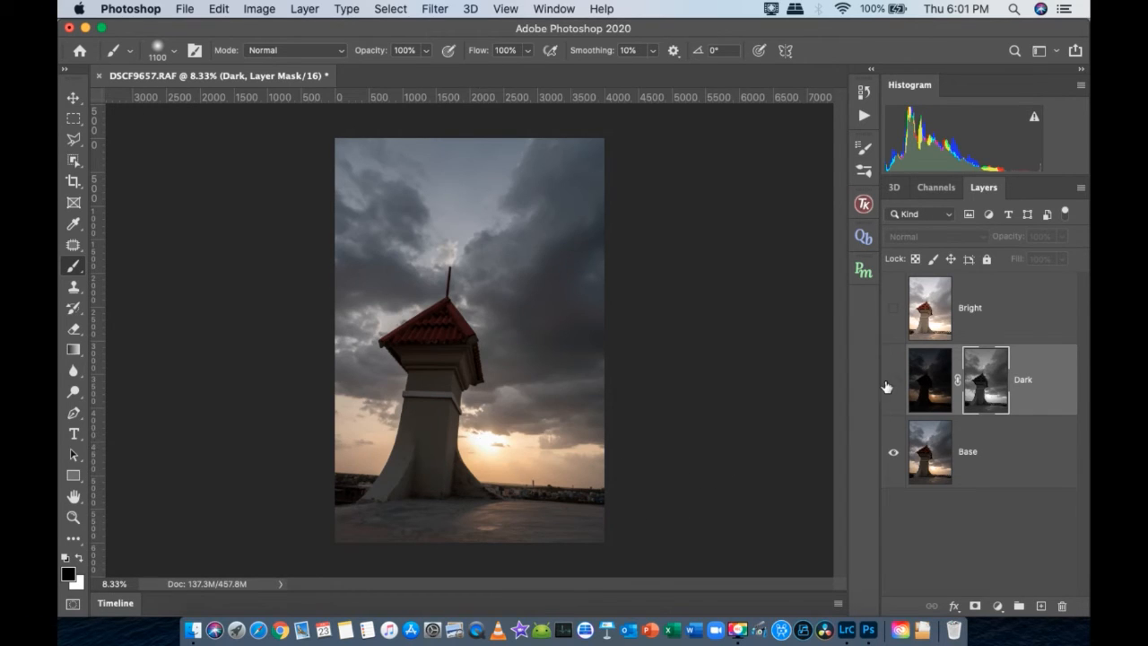
{"action": "left_click", "coordinate": [892, 381]}
- Examine the masked blend around the sun and horizon up close, and recheck the full image with the Dark layer hidden and shown
{"action": "mouse_move", "coordinate": [480, 437]}
{"action": "left_mouse_down"}
{"action": "mouse_move", "coordinate": [587, 501]}
{"action": "mouse_move", "coordinate": [574, 495]}
{"action": "left_mouse_up"}
{"action": "left_click_drag", "start_coordinate": [670, 487], "coordinate": [484, 341]}
{"action": "key", "text": "bracketleft"}
{"action": "key", "text": "bracketleft"}
{"action": "key", "text": "bracketleft"}
{"action": "key", "text": "bracketleft"}
{"action": "key", "text": "bracketleft"}
{"action": "key", "text": "bracketleft"}
{"action": "key", "text": "bracketleft"}
{"action": "key", "text": "bracketleft"}
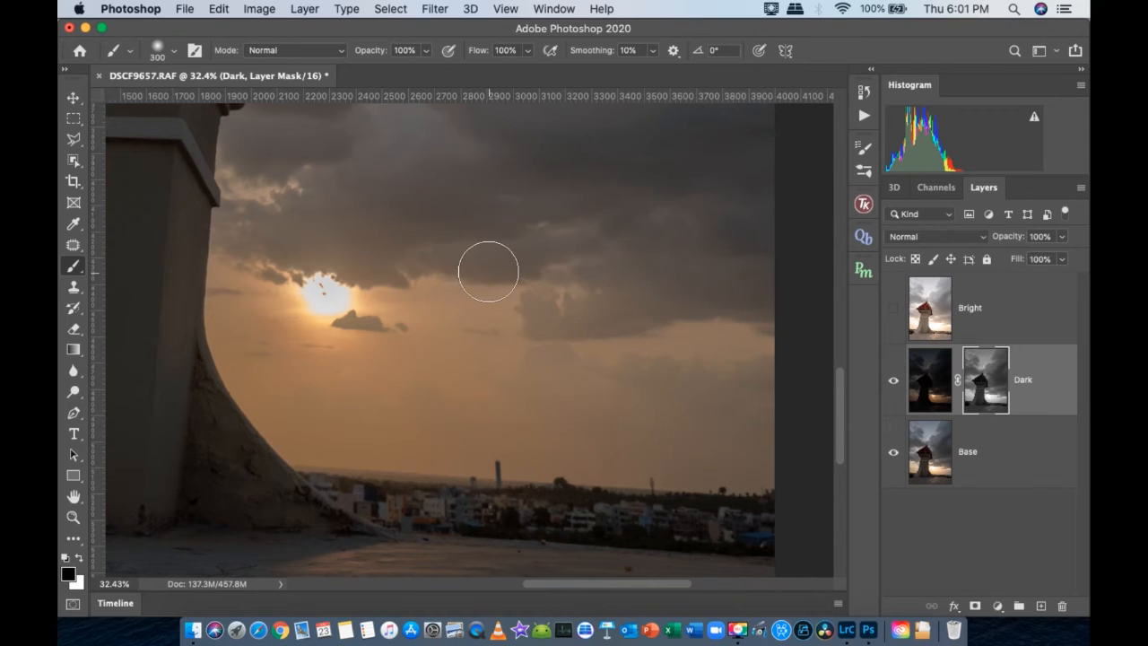
{"action": "left_click_drag", "start_coordinate": [494, 308], "coordinate": [516, 415]}
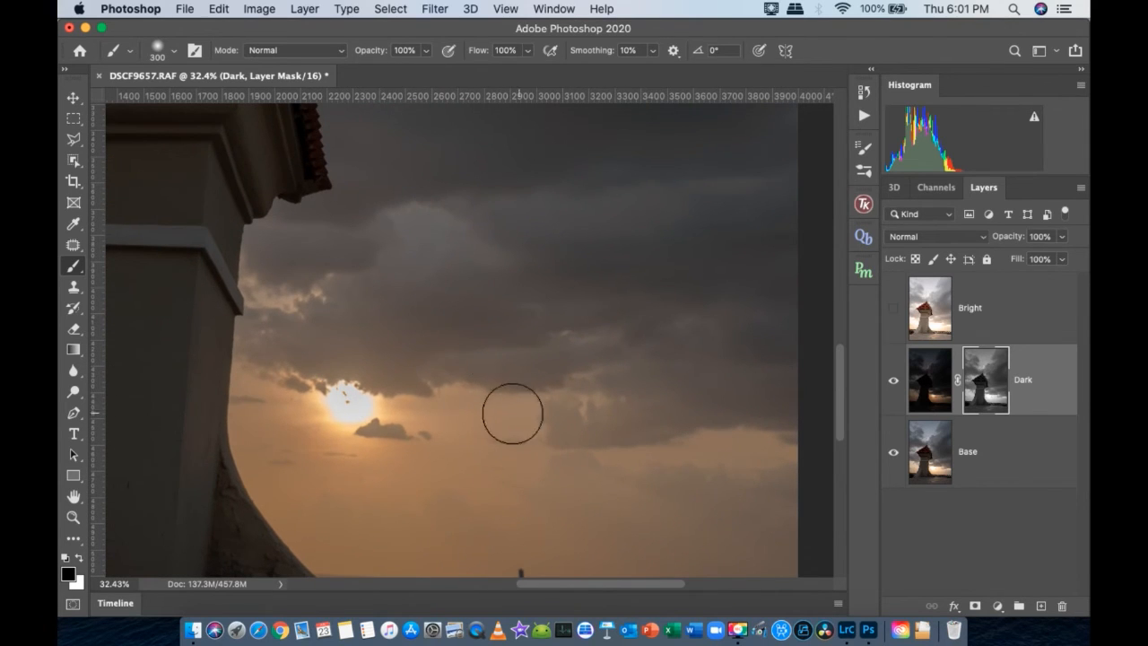
{"action": "right_click", "coordinate": [435, 385]}
{"action": "key", "text": "ctrl+0"}
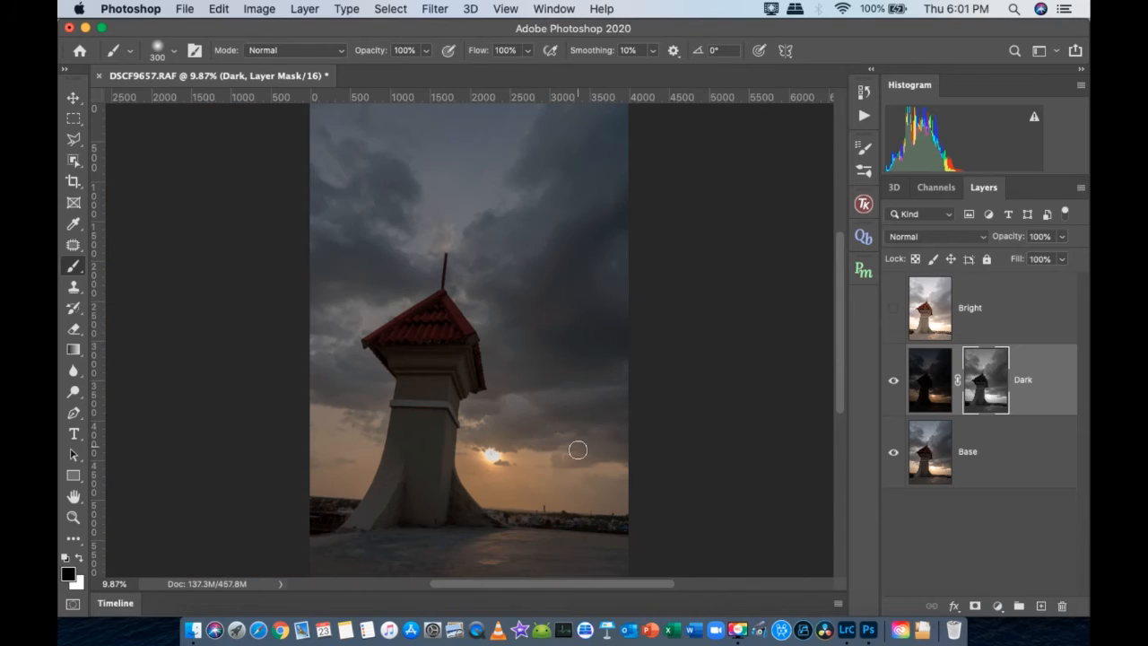
{"action": "left_click", "coordinate": [893, 379]}
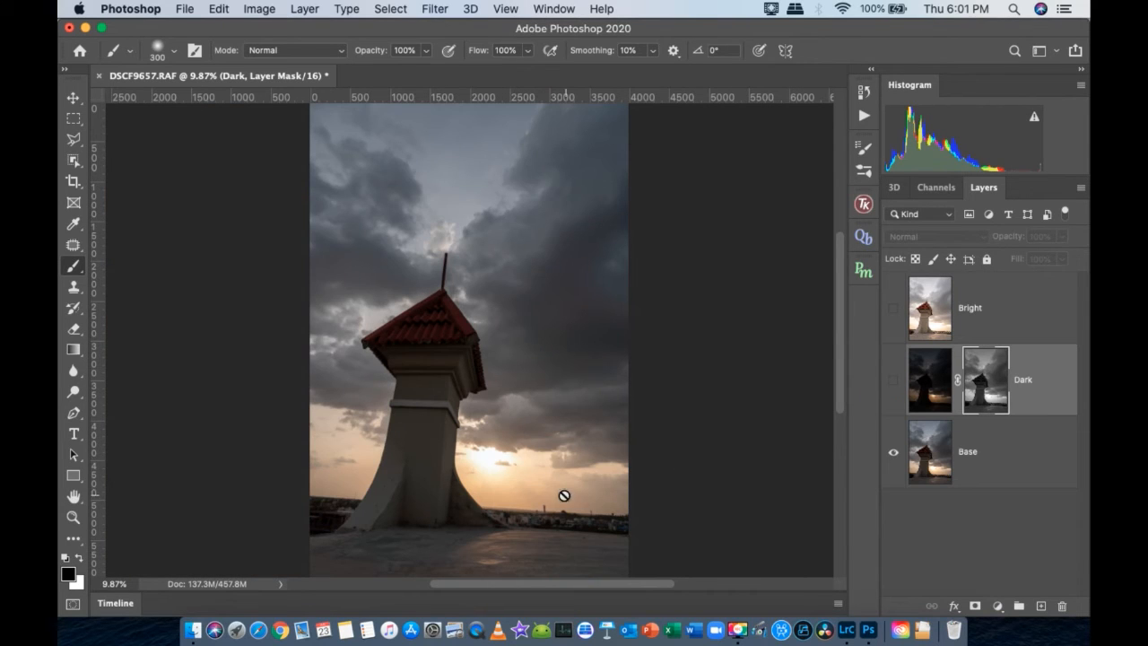
{"action": "left_click", "coordinate": [890, 380]}
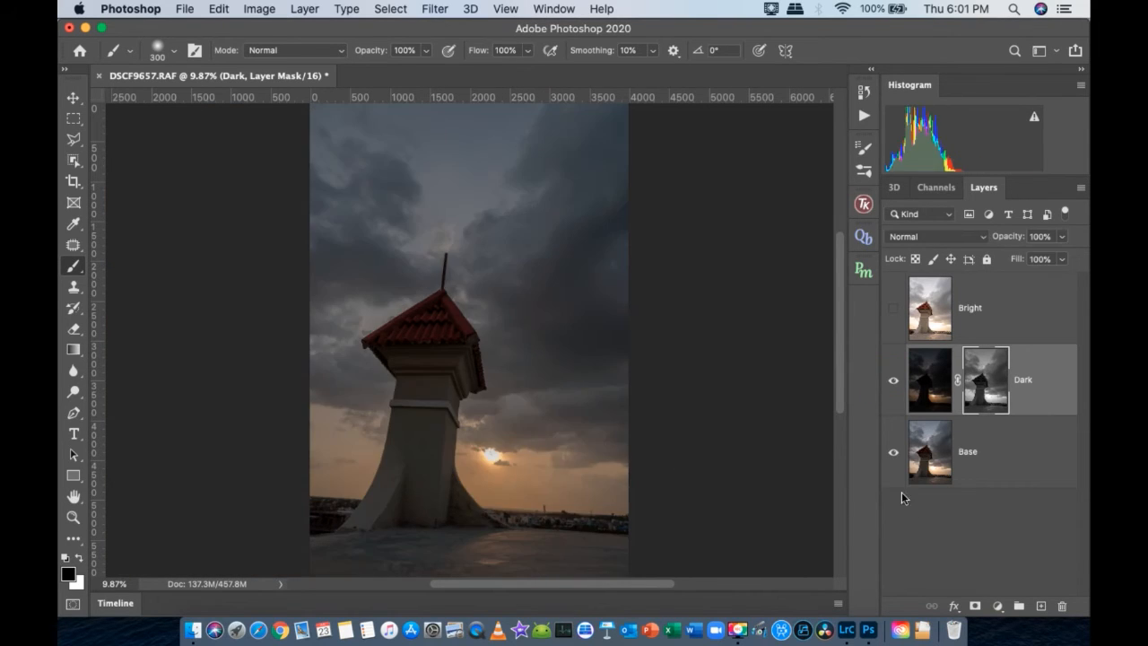
{"action": "key", "text": "super+minus"}
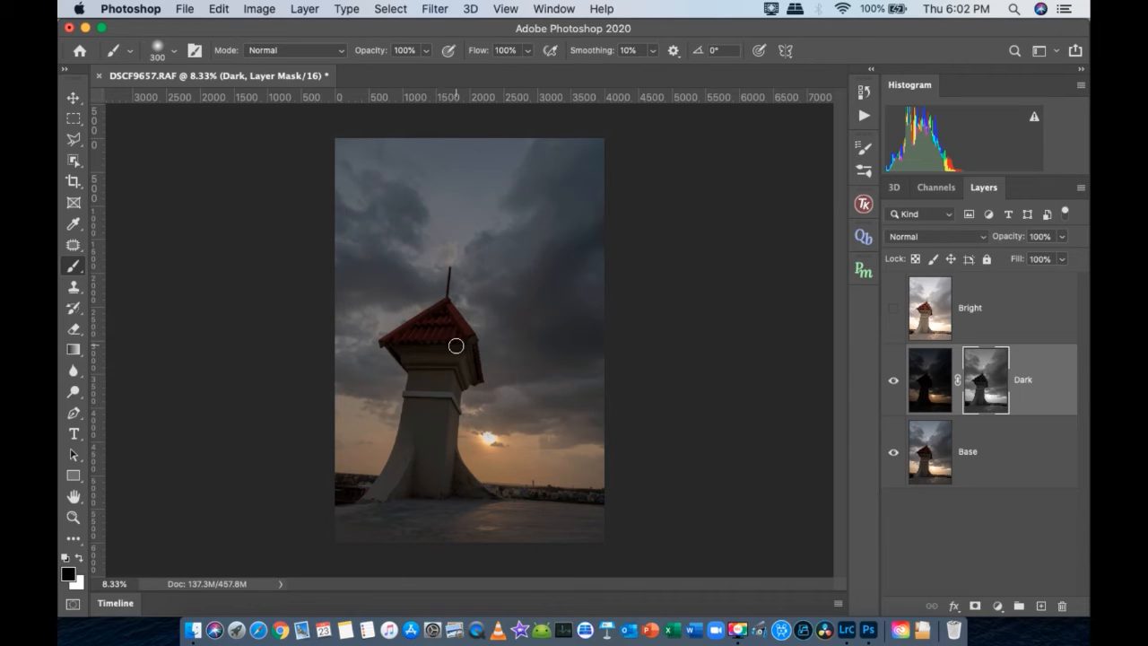
- Show and select the Bright layer, add a layer mask to it, and invert the mask to black
{"action": "left_click", "coordinate": [894, 312]}
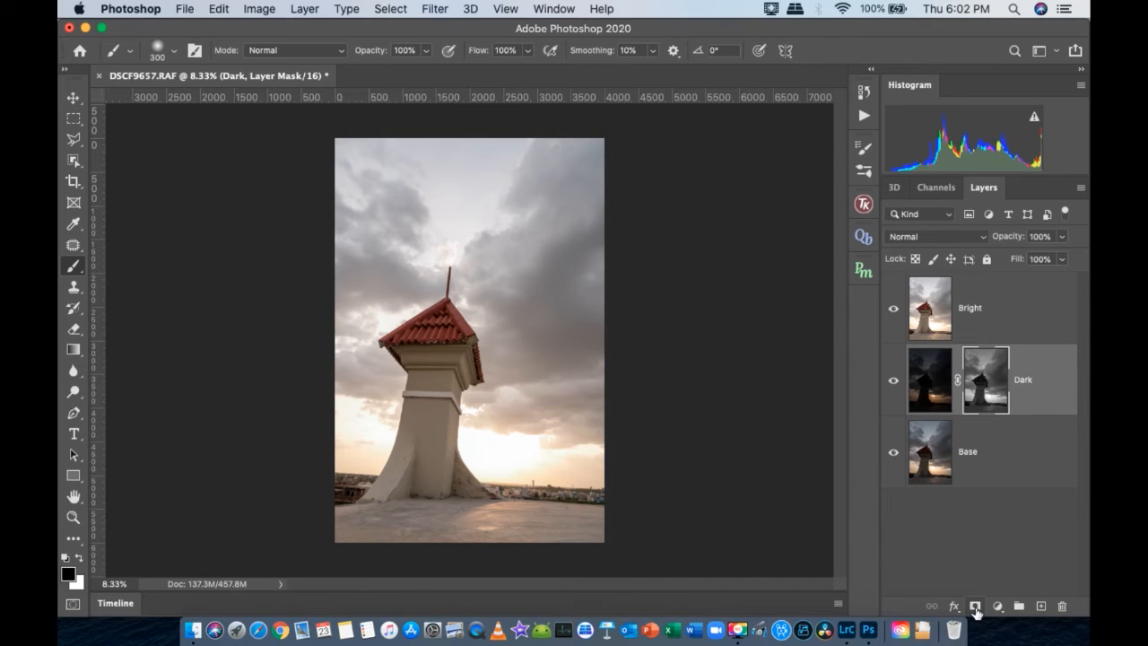
{"action": "left_click", "coordinate": [975, 607]}
{"action": "key", "text": "super+z"}
{"action": "left_click", "coordinate": [986, 322]}
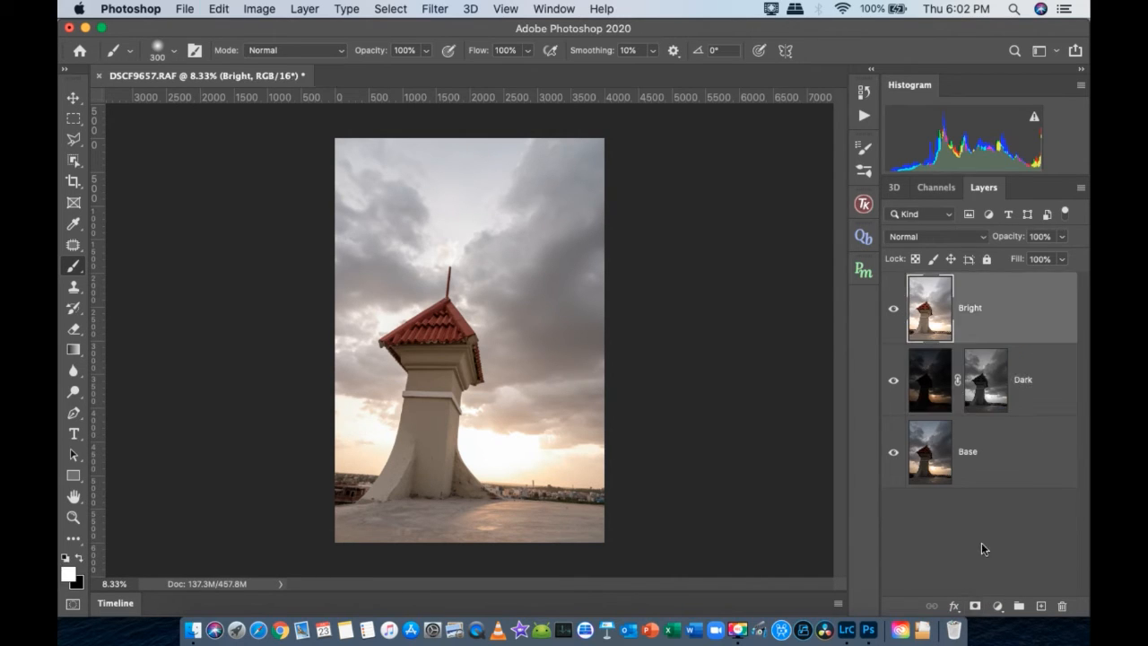
{"action": "left_click", "coordinate": [975, 608]}
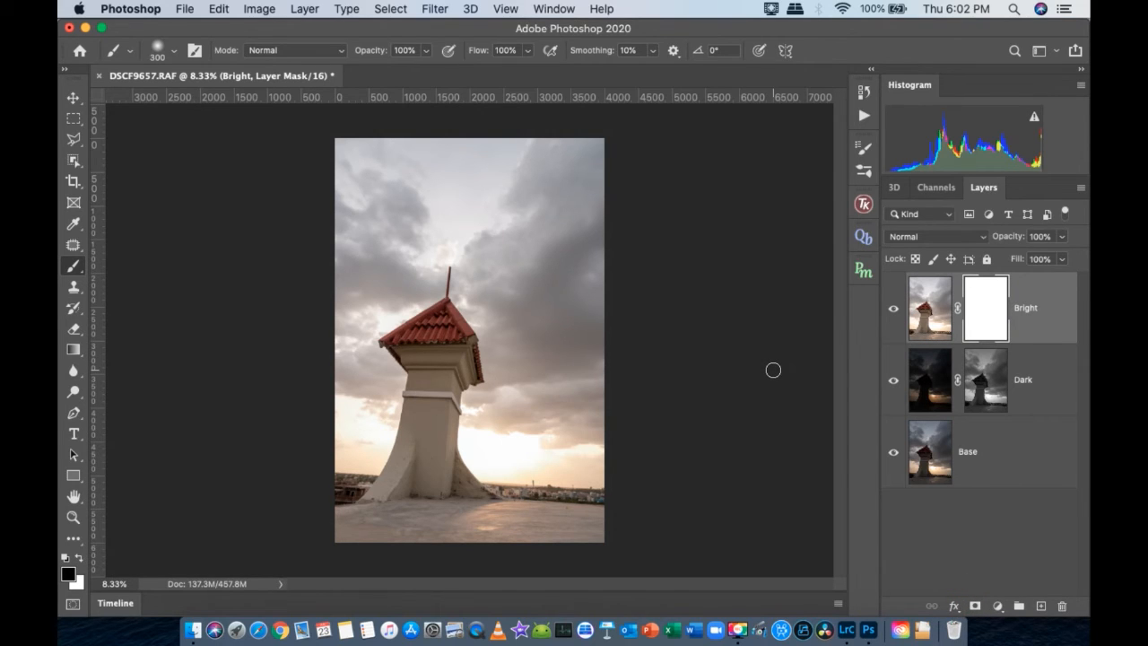
{"action": "key", "text": "super+i"}
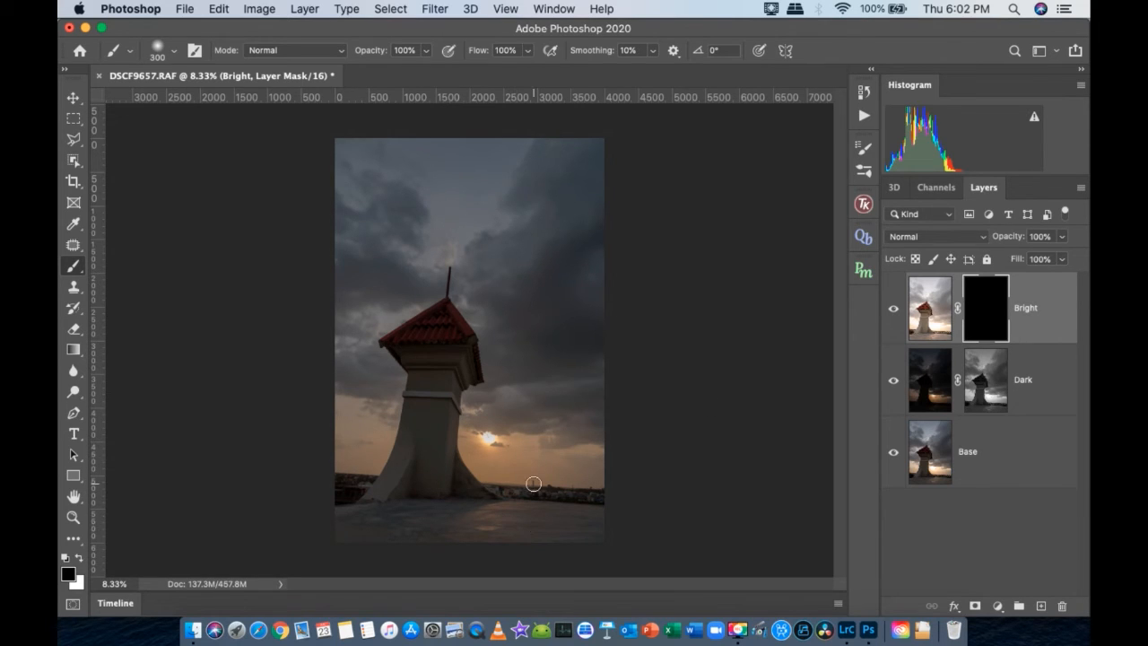
- Add a Curves adjustment layer above the Bright layer, leaving the curve at its defaults
{"action": "left_click", "coordinate": [998, 607]}
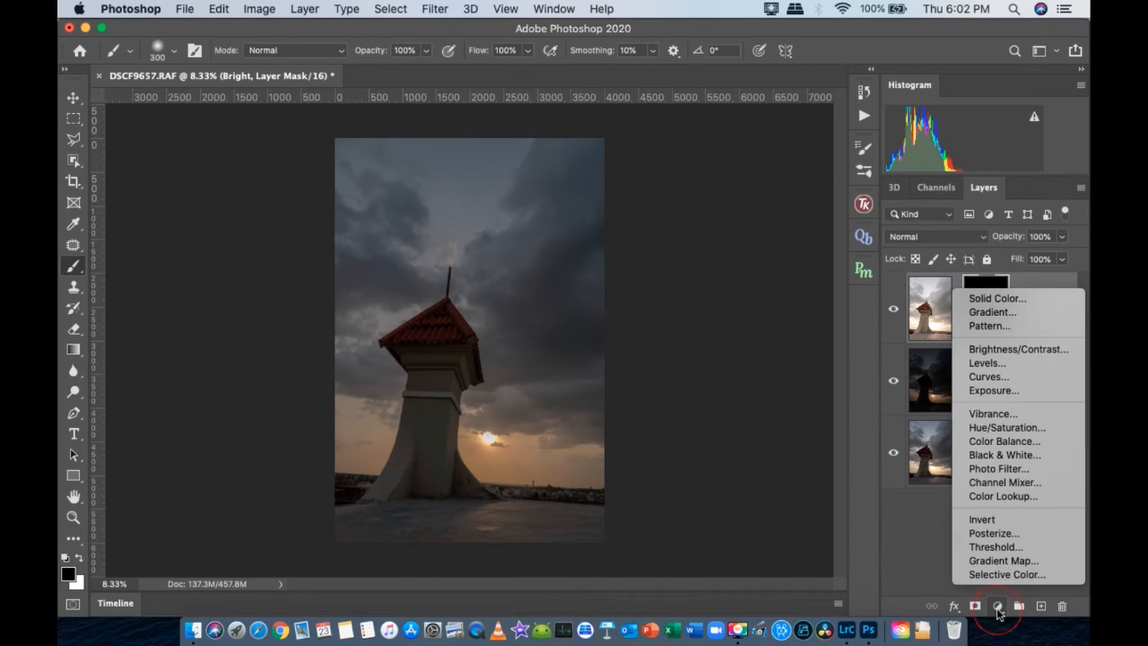
{"action": "left_click", "coordinate": [1001, 379]}
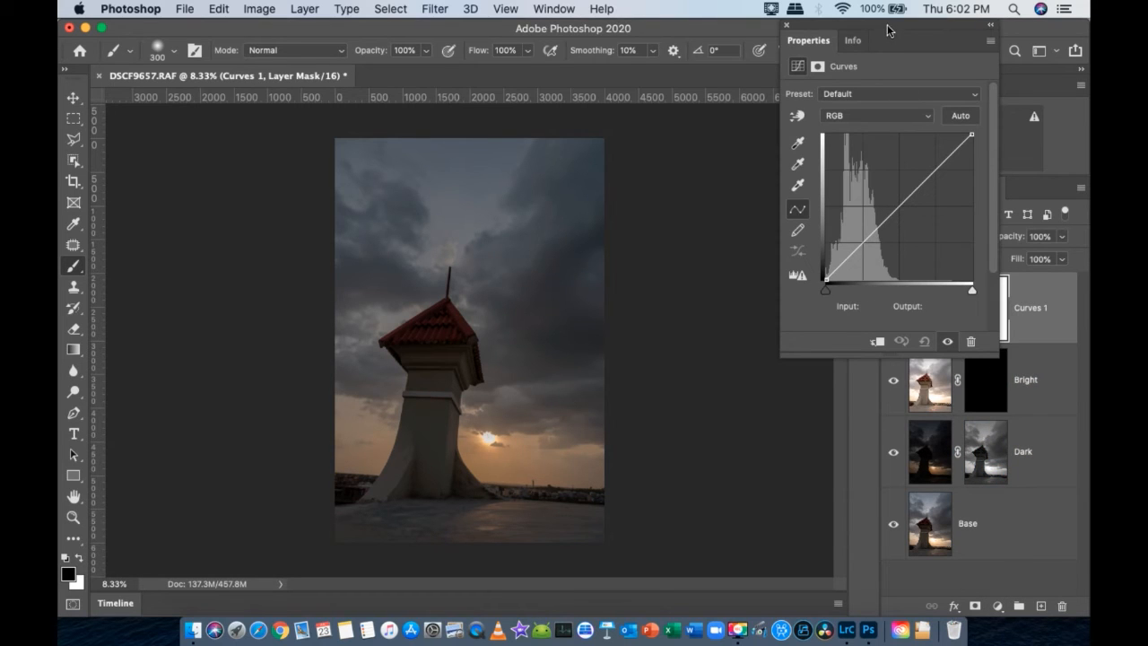
{"action": "left_click", "coordinate": [787, 26]}
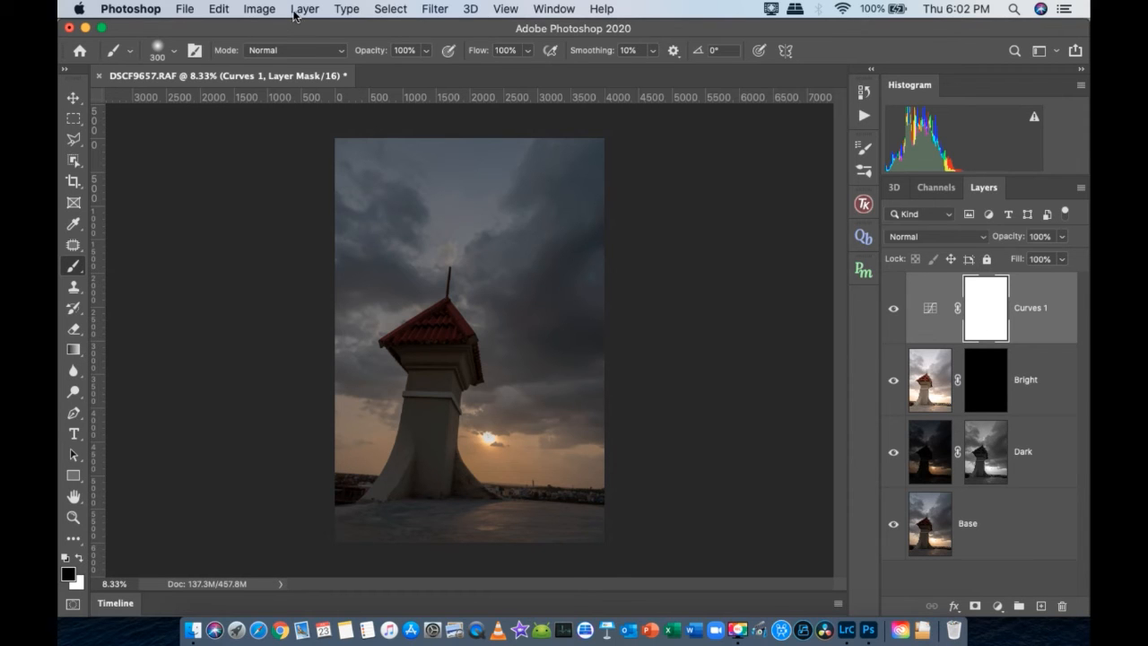
- Apply the inverted merged RGB image to the Curves 1 mask with Multiply blending at 100% opacity
{"action": "left_click", "coordinate": [259, 11]}
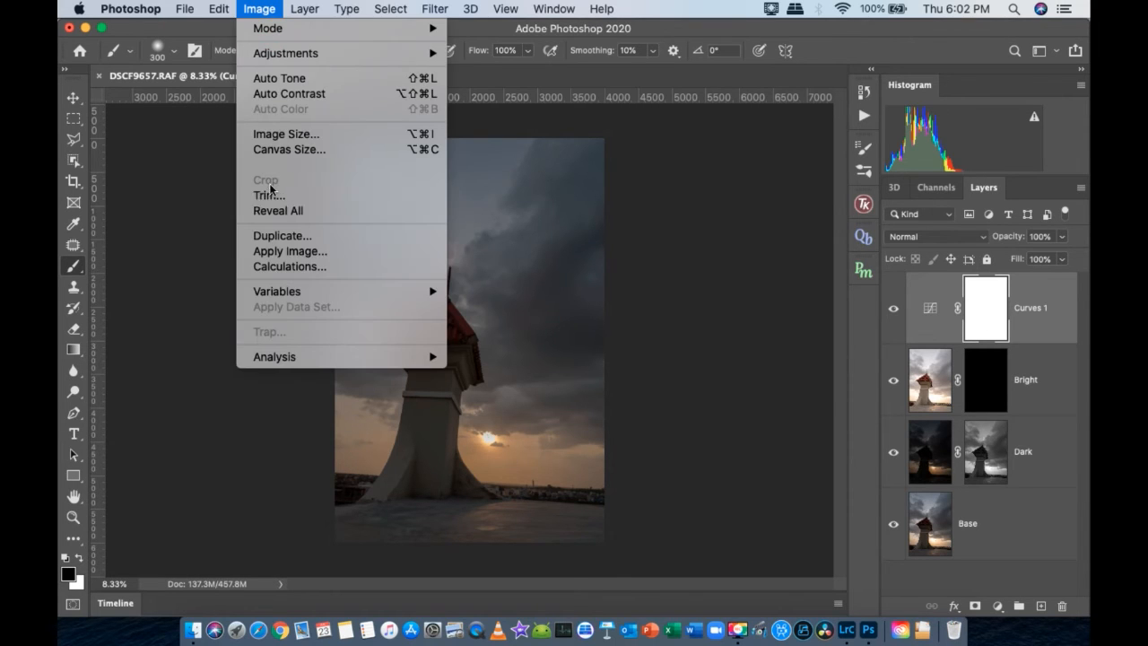
{"action": "left_click", "coordinate": [281, 252]}
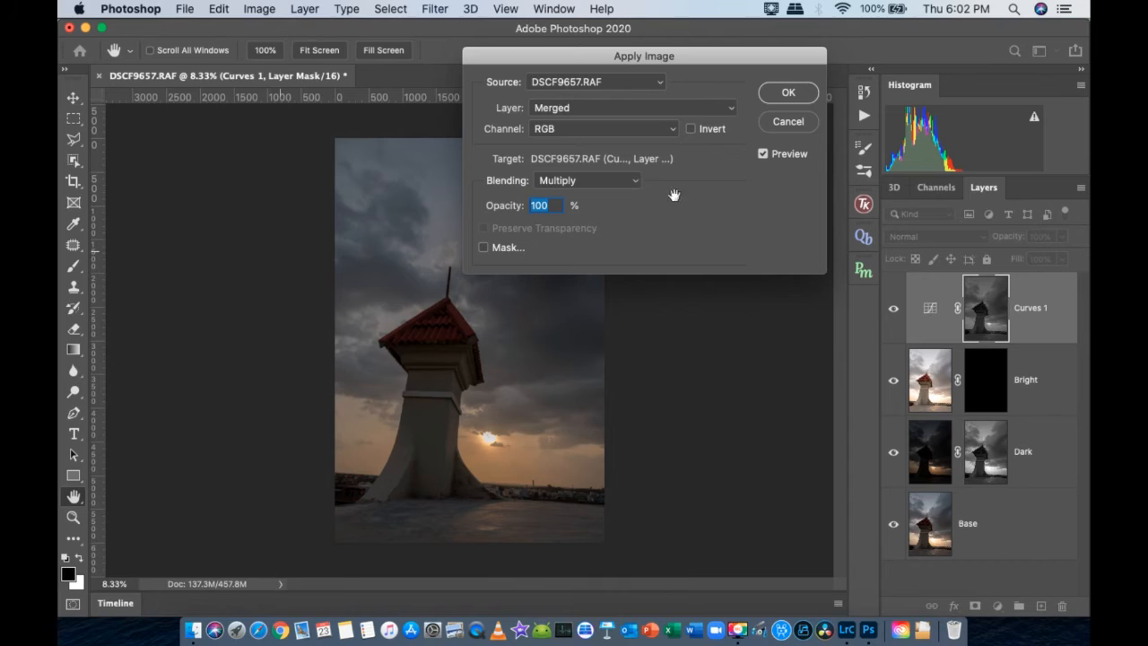
{"action": "left_click", "coordinate": [691, 130]}
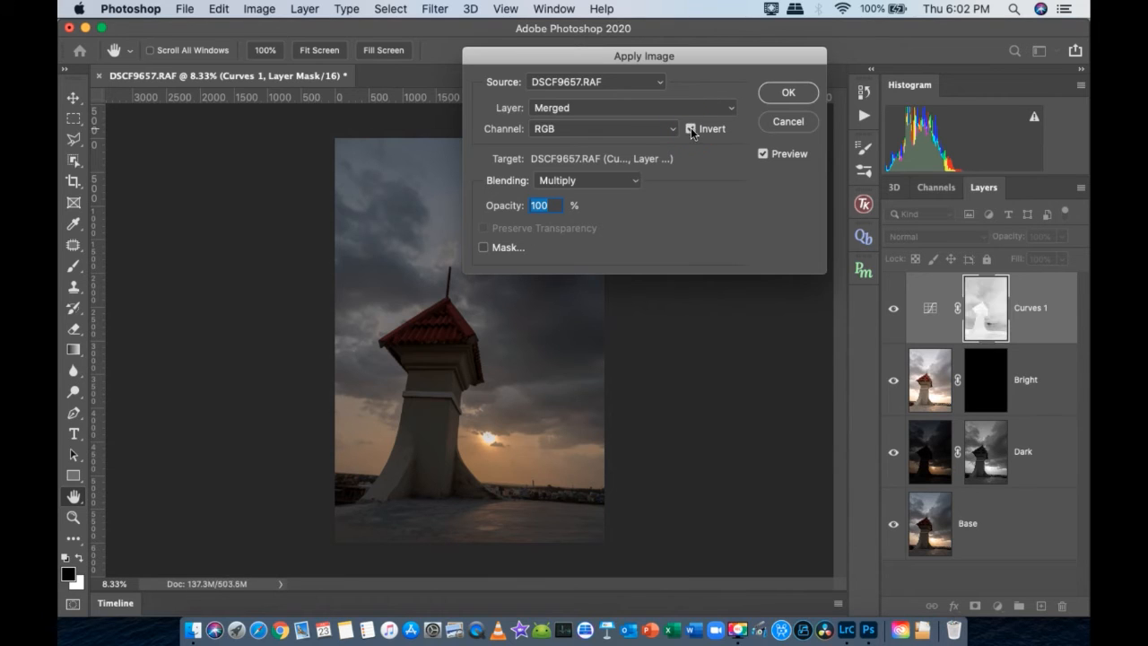
{"action": "left_click", "coordinate": [788, 94]}
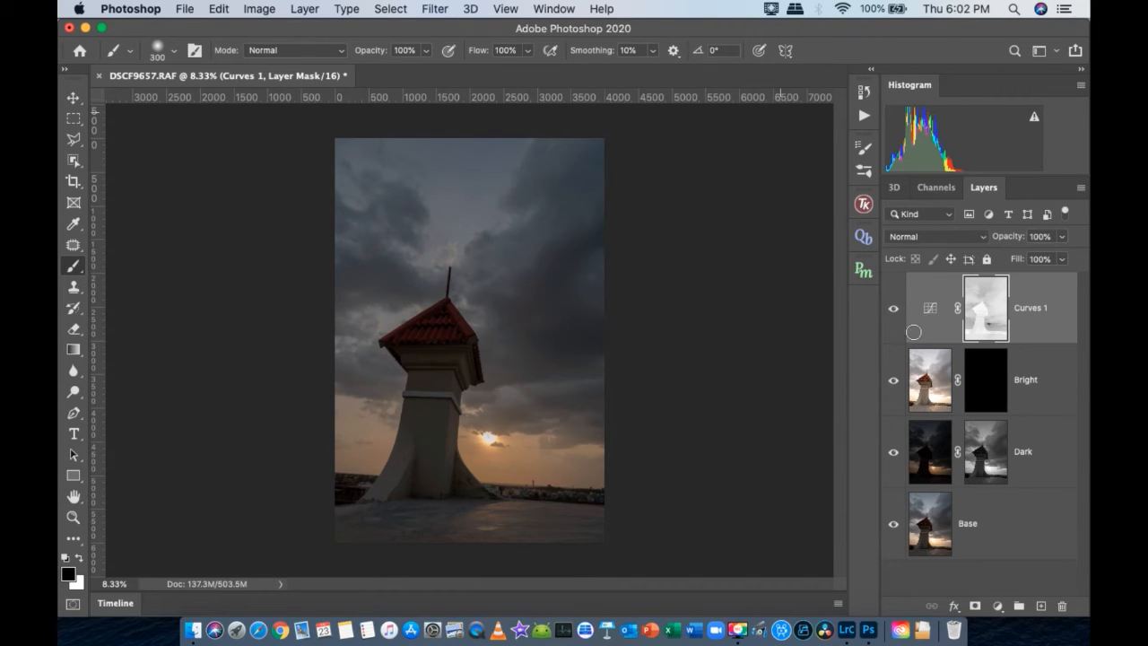
- View the Curves 1 mask on its own and multiply the inverted merged image into it again using Apply Image
{"action": "left_click", "coordinate": [979, 321], "text": "alt"}
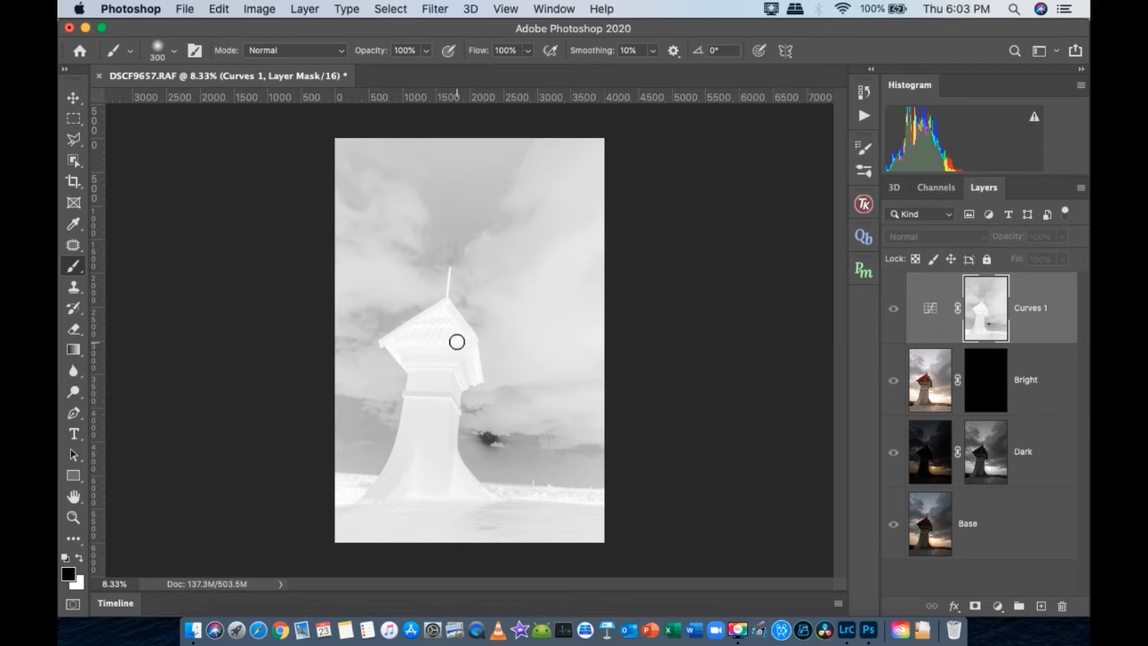
{"action": "left_click", "coordinate": [982, 310]}
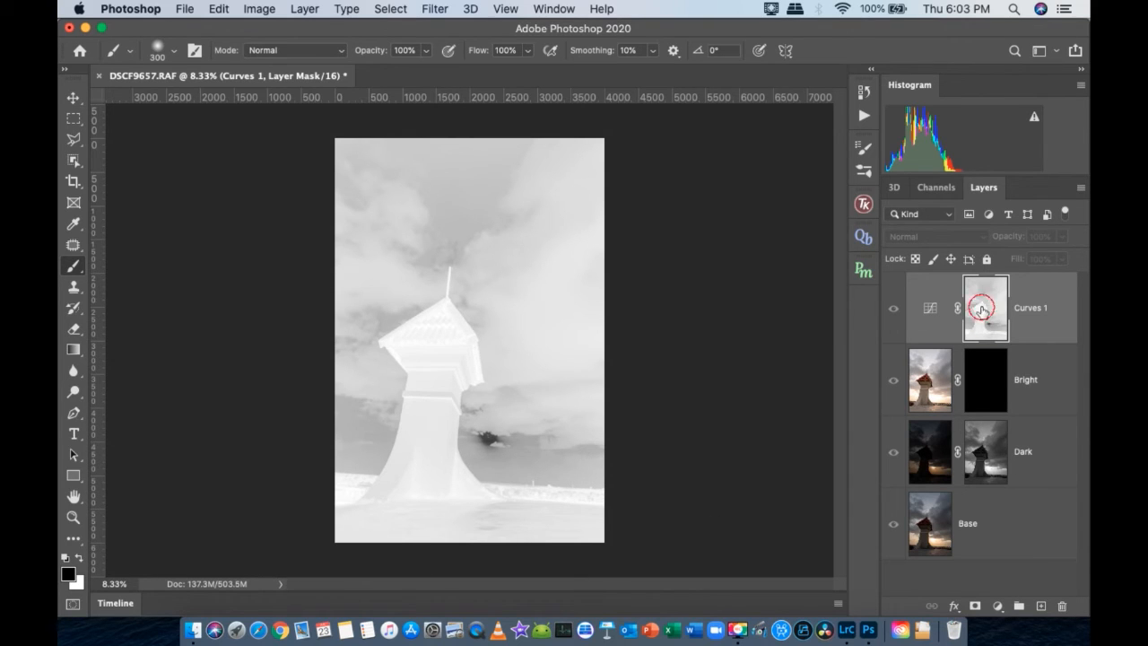
{"action": "left_click", "coordinate": [258, 9]}
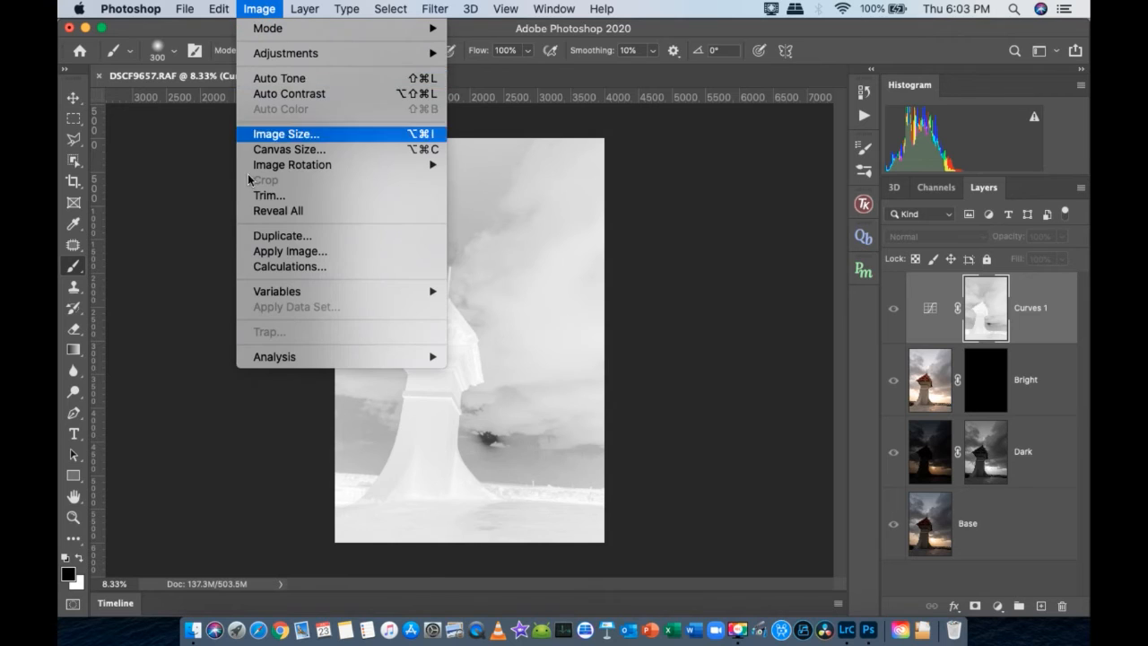
{"action": "left_click", "coordinate": [296, 251]}
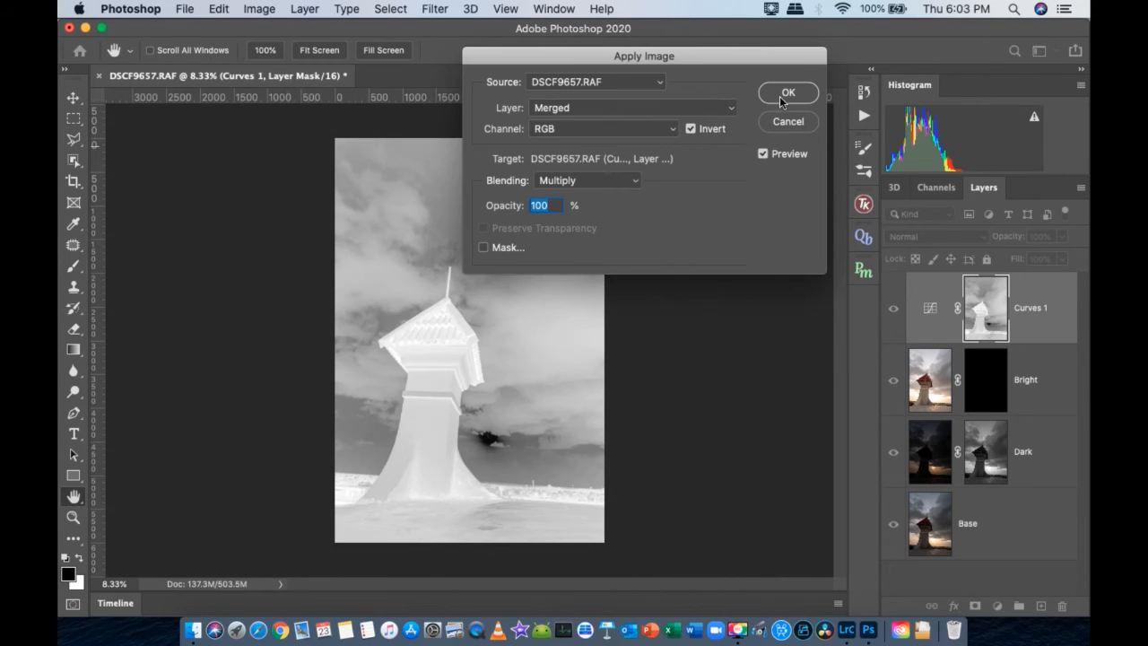
{"action": "left_click", "coordinate": [782, 101]}
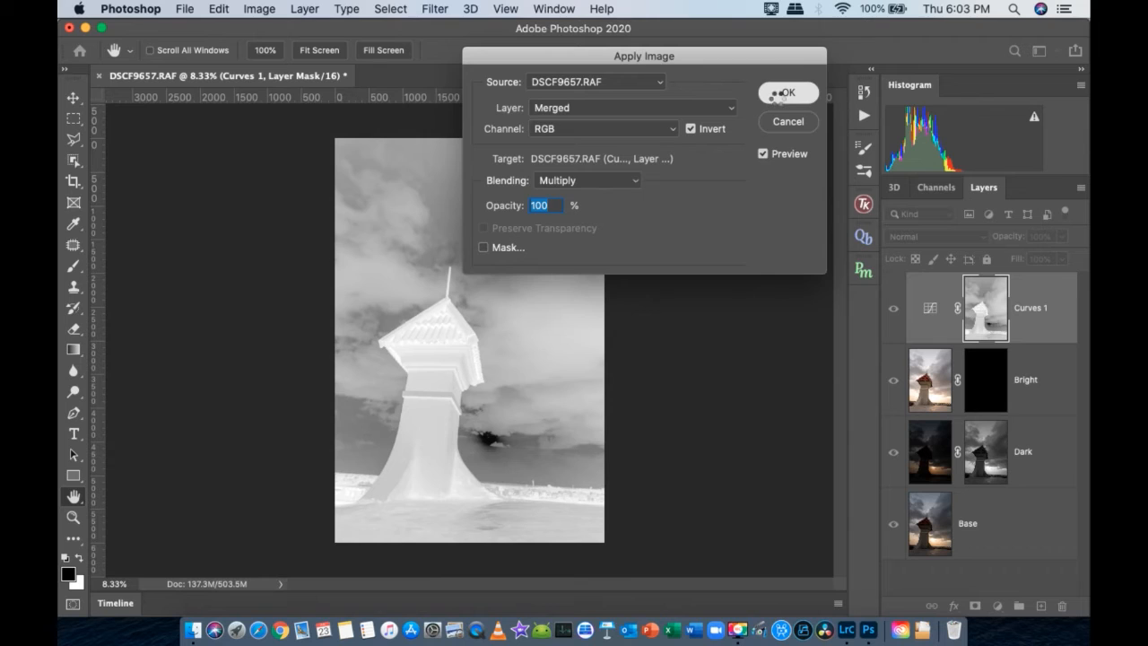
- Repeat the inverted Multiply Apply Image on the Curves 1 mask twice more to restrict it further to the shadows
{"action": "left_click", "coordinate": [251, 11]}
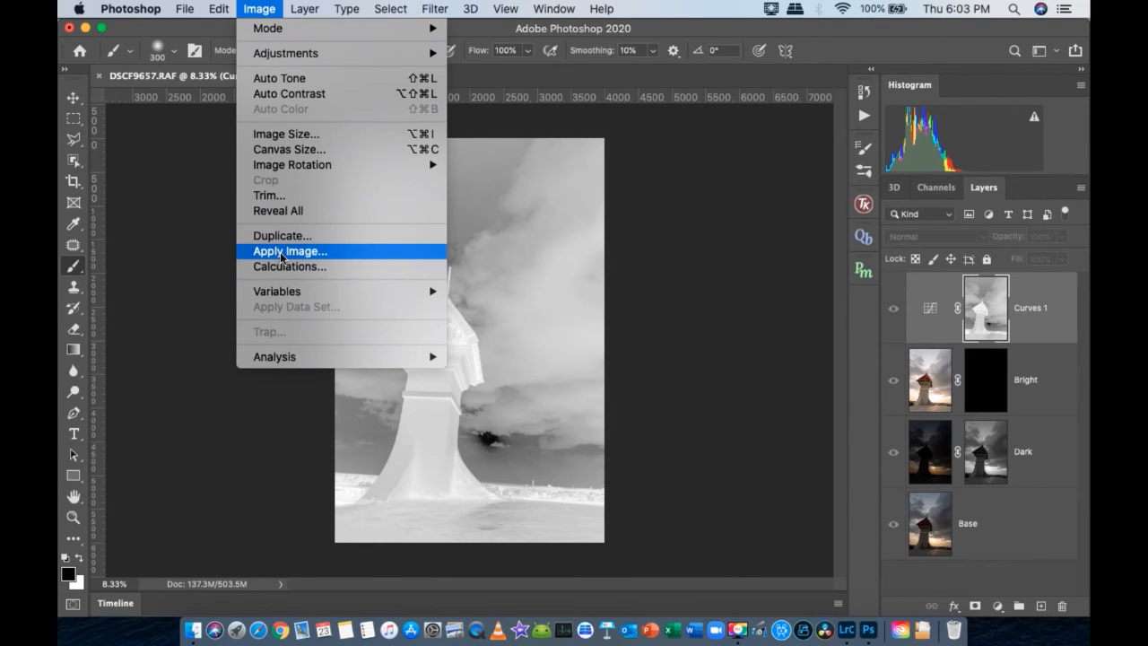
{"action": "key", "text": "Escape"}
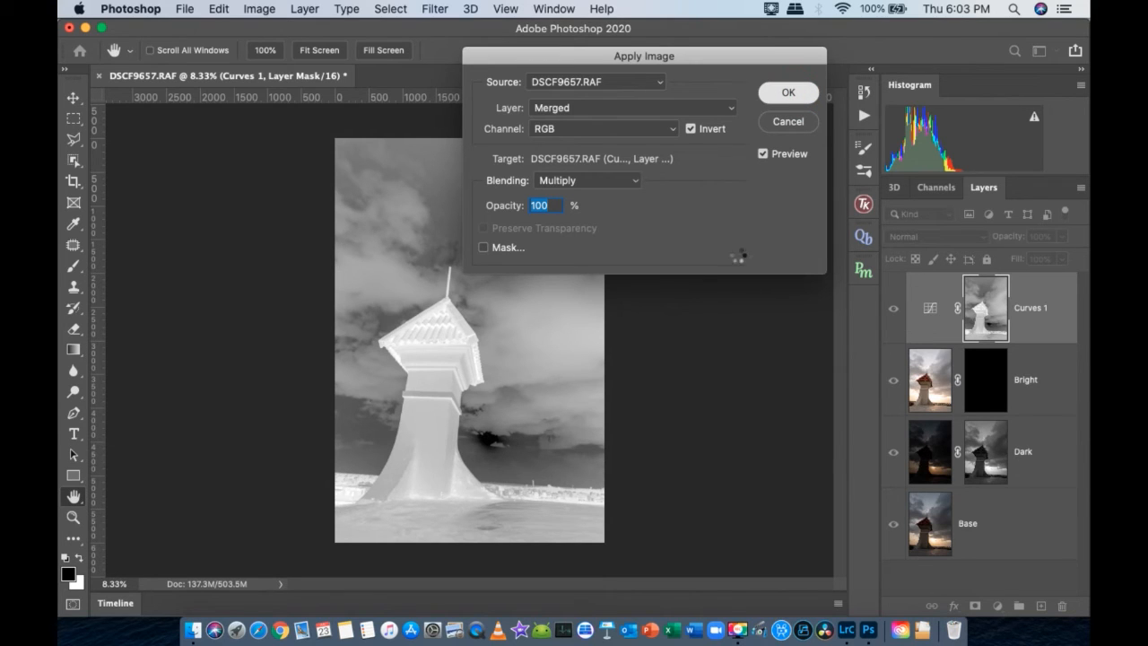
{"action": "key", "text": "Return"}
{"action": "key", "text": "b"}
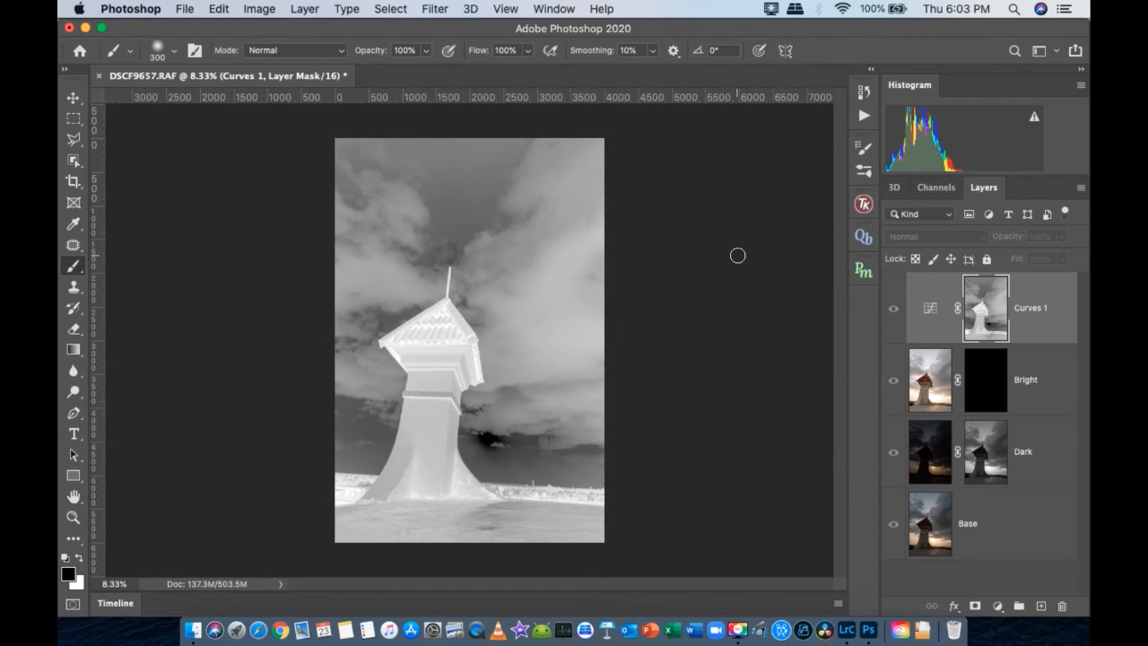
{"action": "left_click", "coordinate": [263, 12]}
{"action": "left_click", "coordinate": [283, 253]}
{"action": "left_click", "coordinate": [786, 95]}
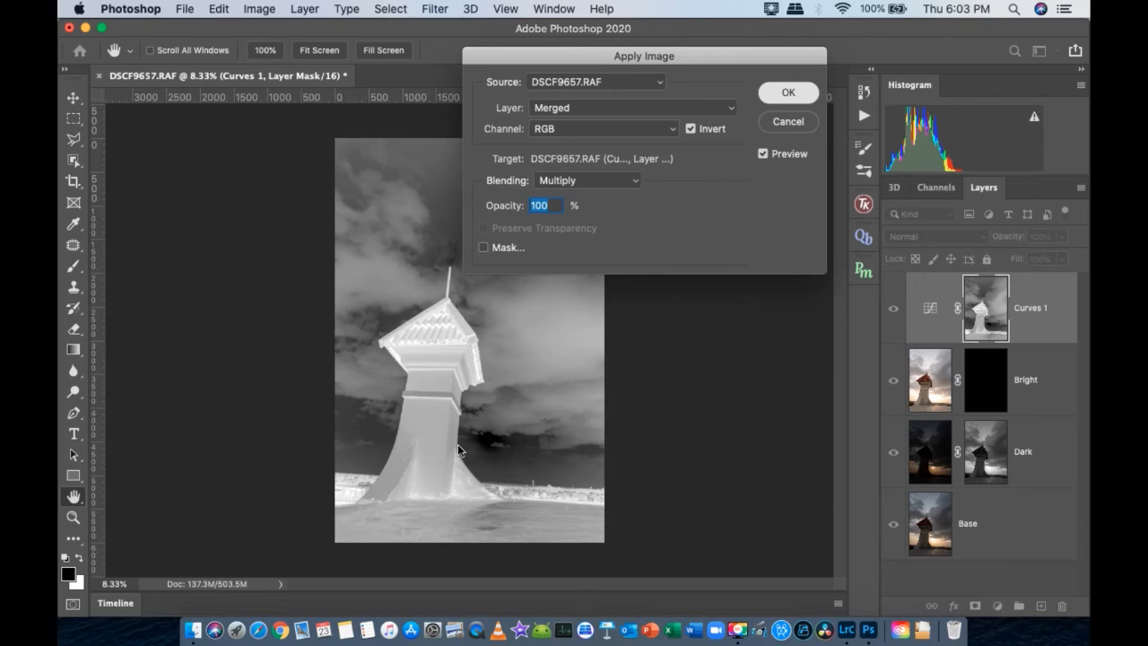
{"action": "key", "text": "b"}
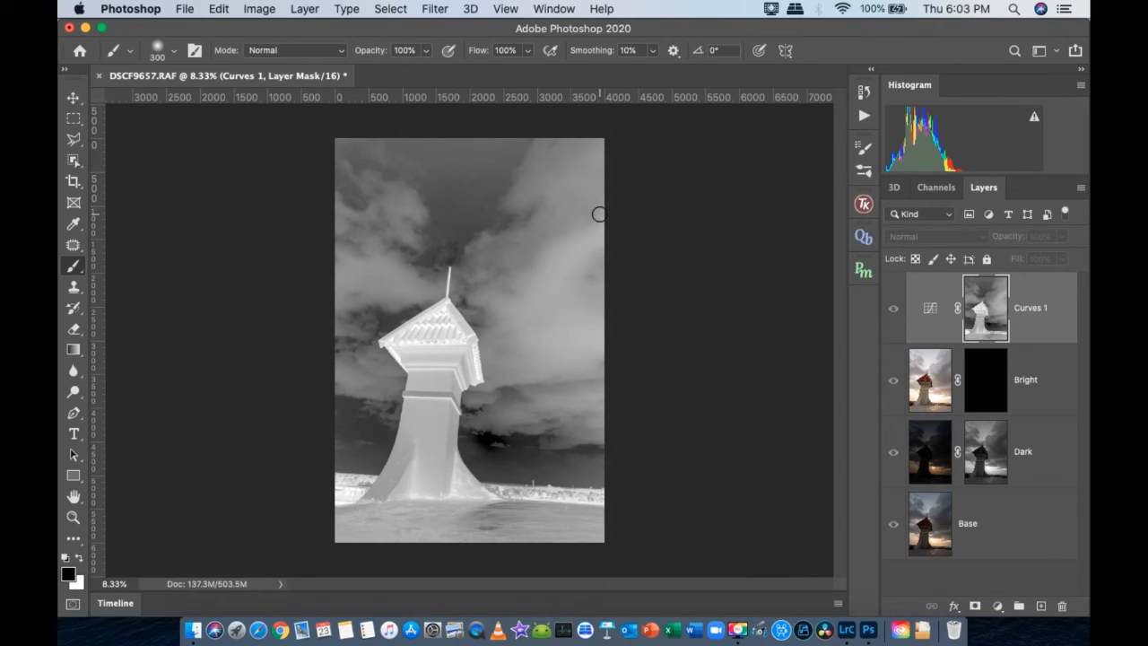
- Return to the normal image view, load the Curves 1 mask as a selection, and hide the selection outline
{"action": "left_click", "coordinate": [989, 323], "text": "super"}
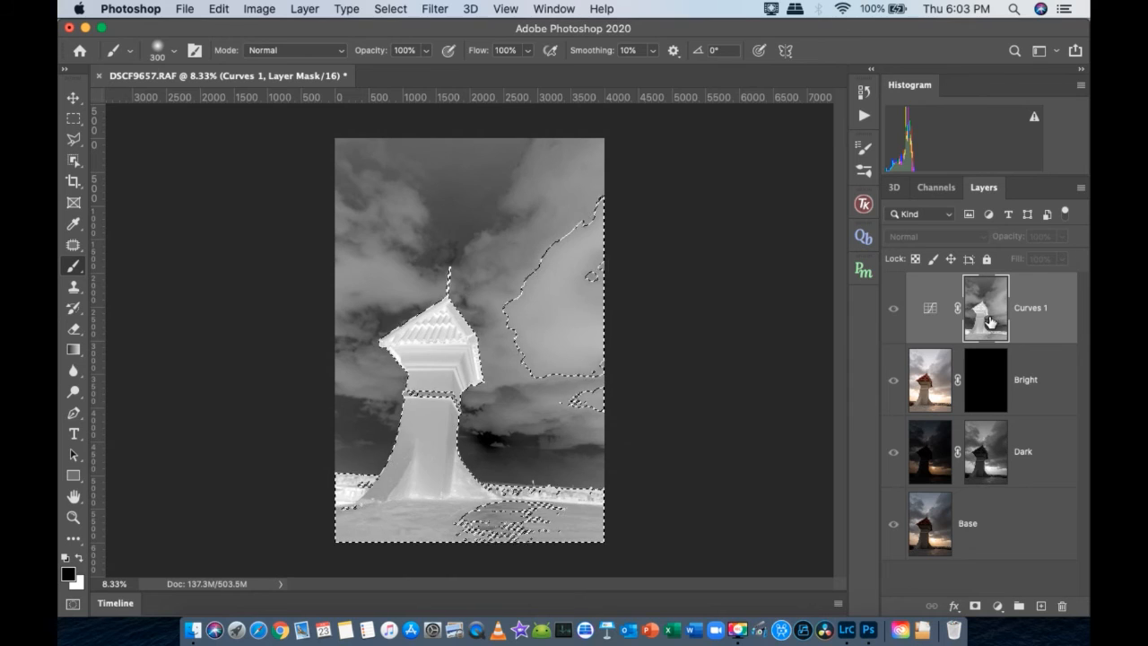
{"action": "key", "text": "super+d"}
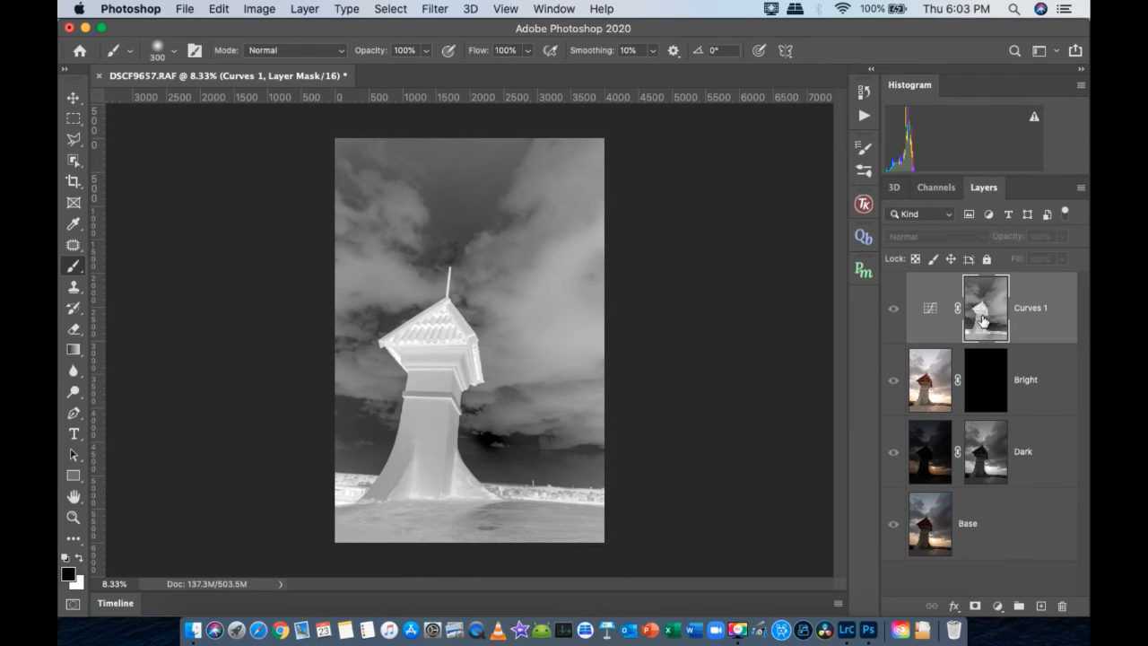
{"action": "left_click", "coordinate": [892, 309]}
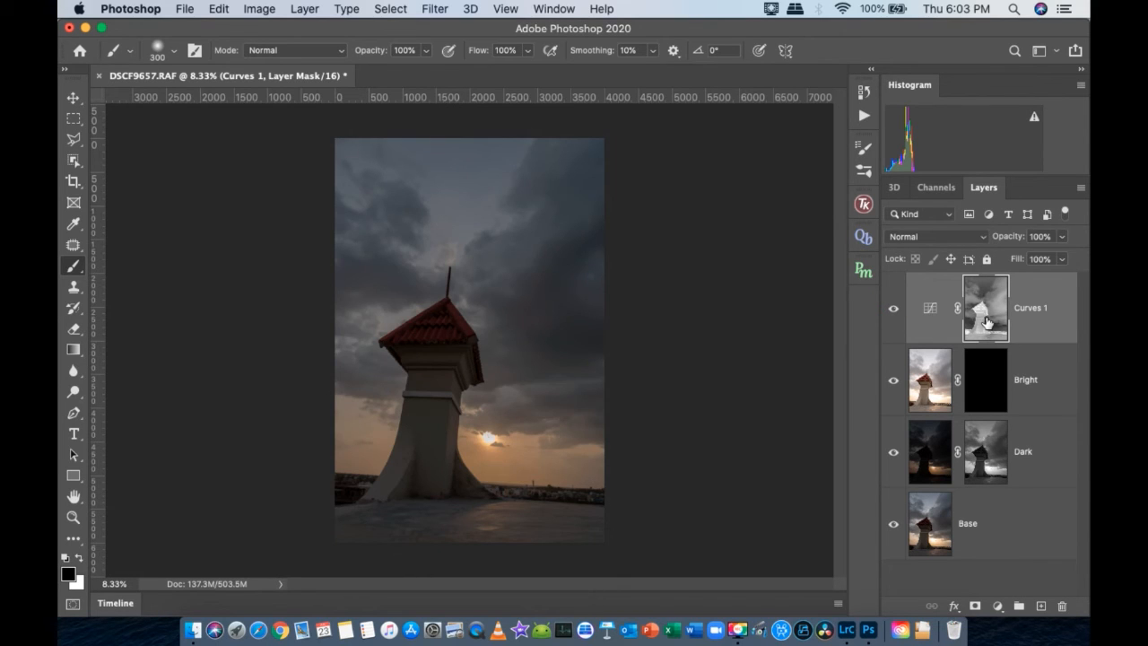
{"action": "left_click", "coordinate": [989, 323], "text": "super"}
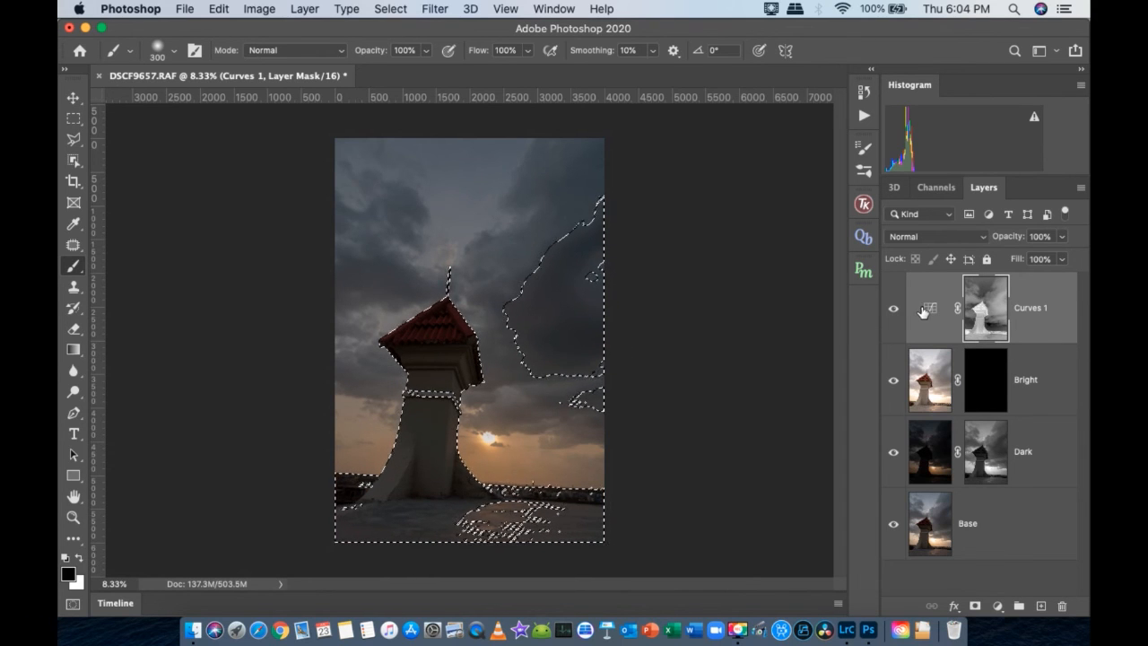
{"action": "key", "text": "super+h"}
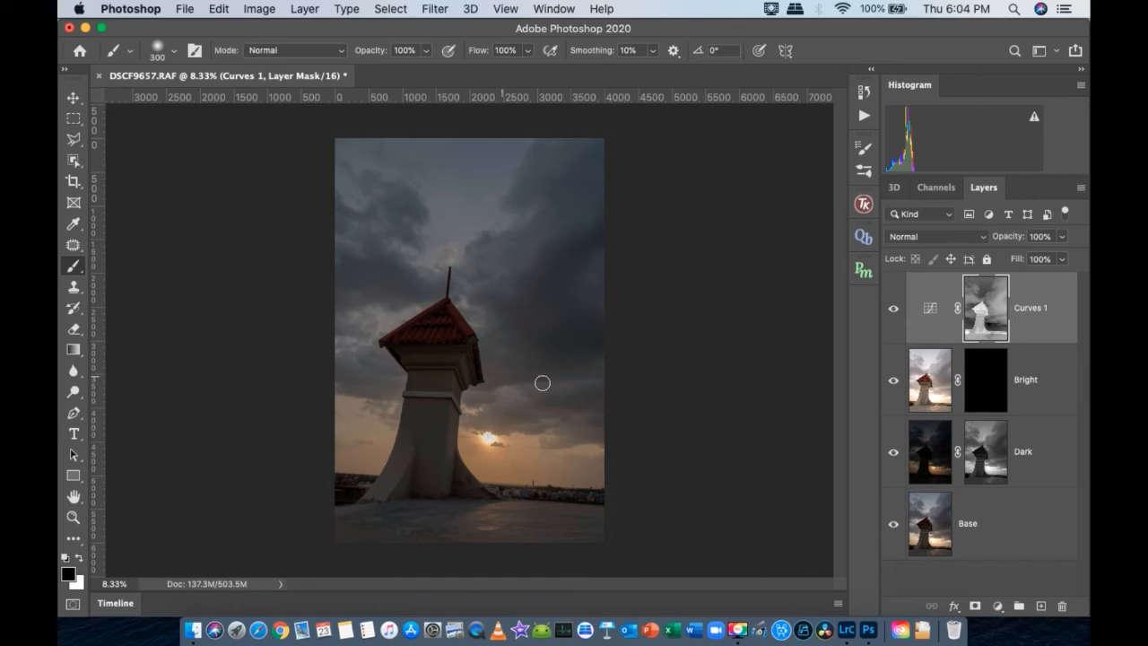
- Paint white on the Bright layer's mask over the tower and rooftop floor with a 2000 px brush at 39% opacity
{"action": "left_click", "coordinate": [992, 389]}
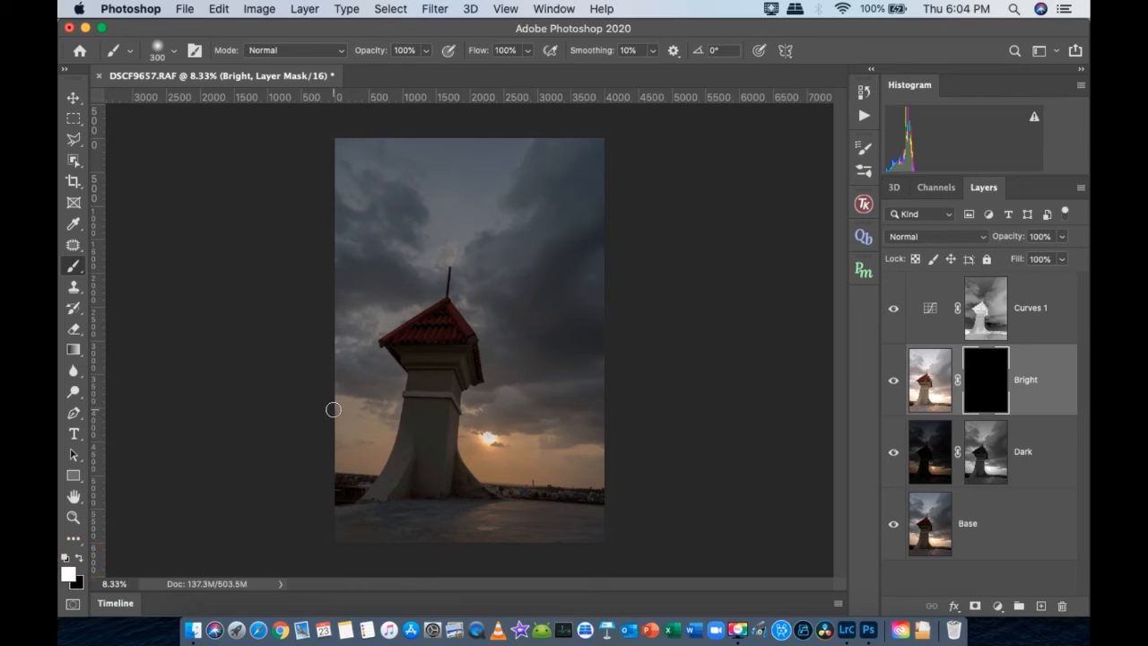
{"action": "left_click", "coordinate": [426, 50]}
{"action": "left_click_drag", "start_coordinate": [428, 70], "coordinate": [421, 72]}
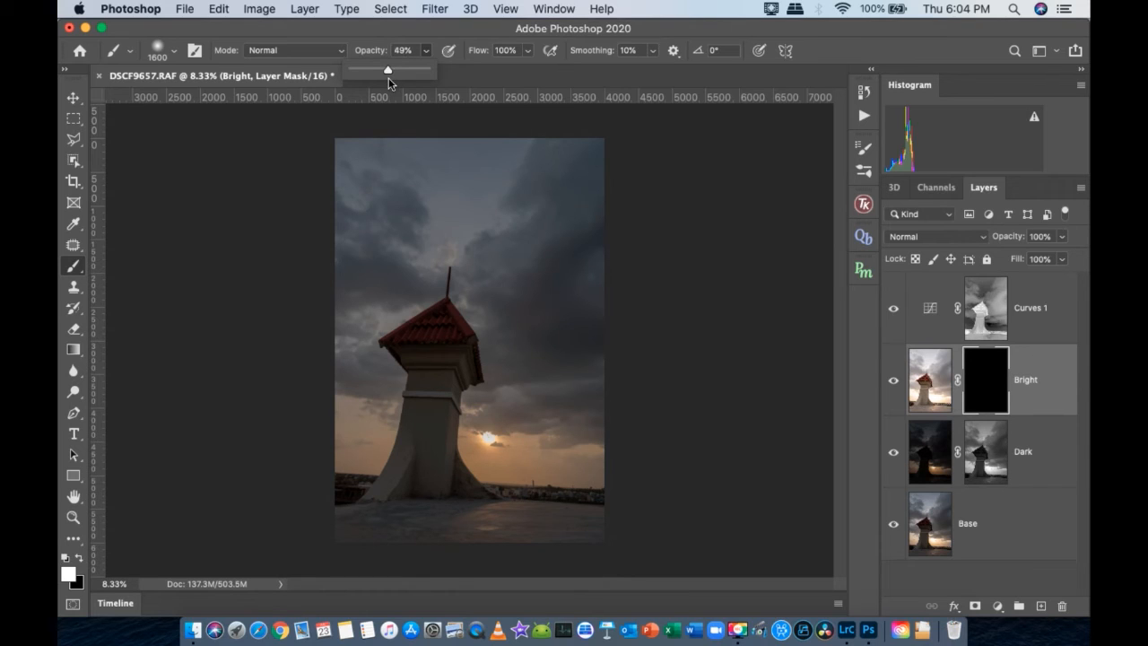
{"action": "left_click_drag", "start_coordinate": [386, 79], "coordinate": [389, 80]}
{"action": "key", "text": "bracketright"}
{"action": "key", "text": "bracketright"}
{"action": "key", "text": "bracketright"}
{"action": "key", "text": "bracketright"}
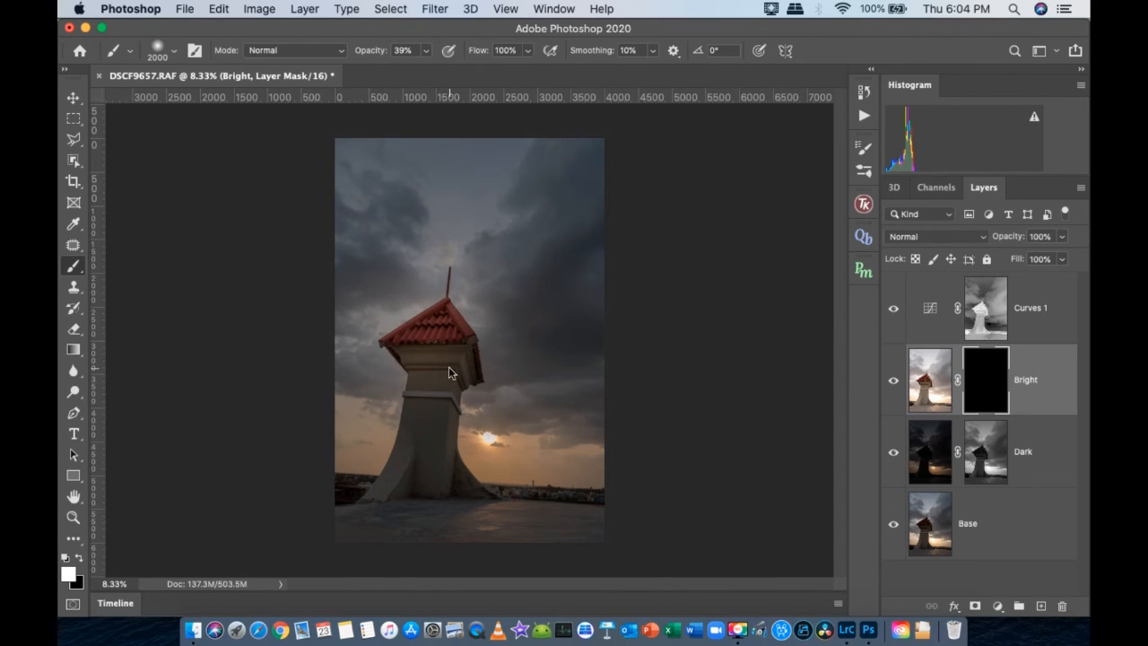
{"action": "mouse_move", "coordinate": [436, 423]}
{"action": "left_mouse_down"}
{"action": "mouse_move", "coordinate": [418, 440]}
{"action": "mouse_move", "coordinate": [418, 487]}
{"action": "mouse_move", "coordinate": [356, 530]}
{"action": "mouse_move", "coordinate": [606, 551]}
{"action": "left_mouse_up"}
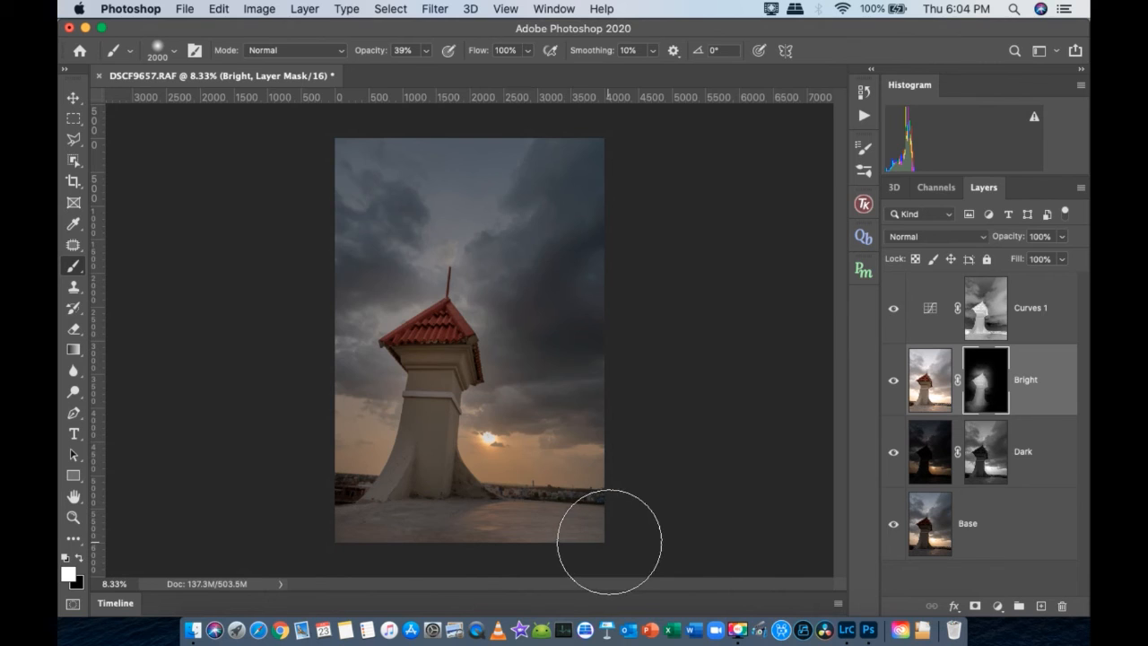
{"action": "mouse_move", "coordinate": [538, 490]}
{"action": "left_mouse_down"}
{"action": "mouse_move", "coordinate": [628, 525]}
{"action": "mouse_move", "coordinate": [606, 521]}
{"action": "left_mouse_up"}
- Paint the tower's base and nearby floor into the Bright layer's mask with a 1000 px white brush
{"action": "key", "text": "["}
{"action": "key", "text": "["}
{"action": "key", "text": "["}
{"action": "key", "text": "["}
{"action": "key", "text": "["}
{"action": "key", "text": "["}
{"action": "key", "text": "["}
{"action": "key", "text": "["}
{"action": "key", "text": "["}
{"action": "key", "text": "["}
{"action": "key", "text": "["}
{"action": "key", "text": "["}
{"action": "key", "text": "["}
{"action": "key", "text": "["}
{"action": "key", "text": "["}
{"action": "key", "text": "["}
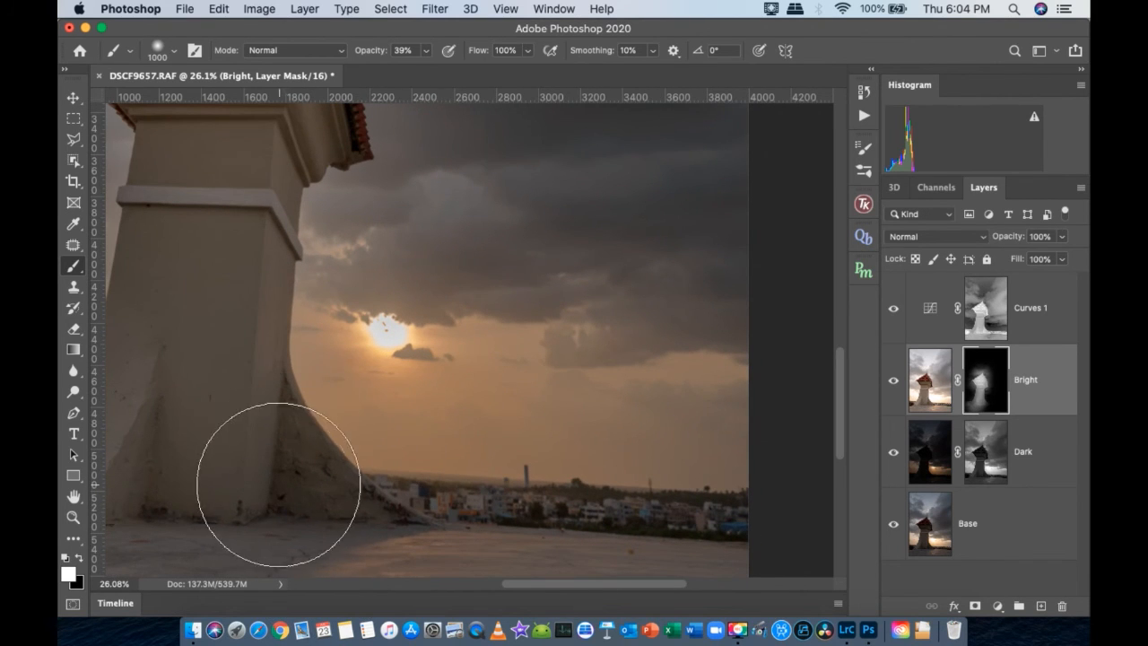
{"action": "left_click", "coordinate": [268, 507]}
{"action": "left_click", "coordinate": [319, 531]}
{"action": "left_click_drag", "start_coordinate": [286, 503], "coordinate": [528, 478]}
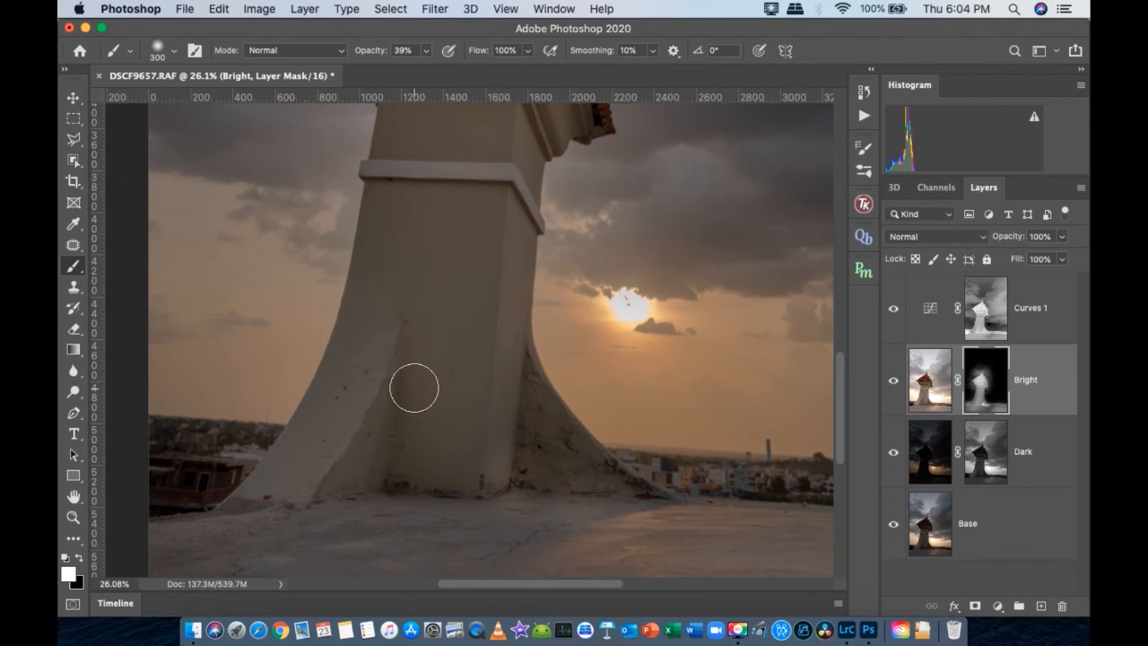
- Brighten the tower's roof, cornice and column through the Bright layer's mask with a 300 px white brush
{"action": "left_click_drag", "start_coordinate": [472, 252], "coordinate": [461, 630]}
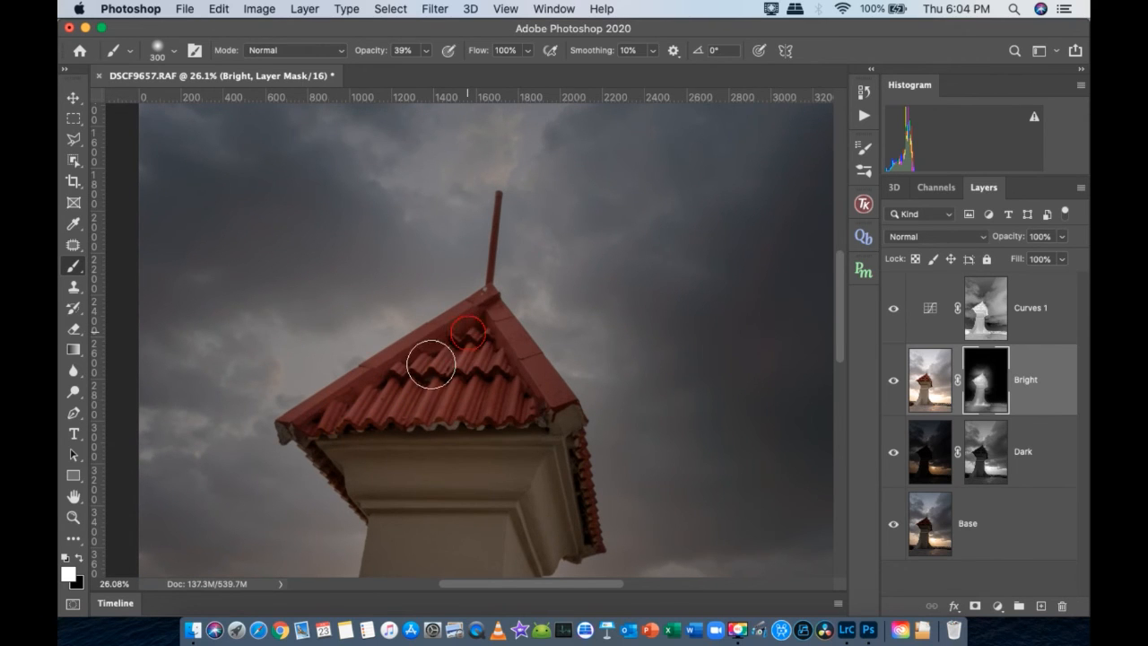
{"action": "left_click_drag", "start_coordinate": [566, 486], "coordinate": [529, 348]}
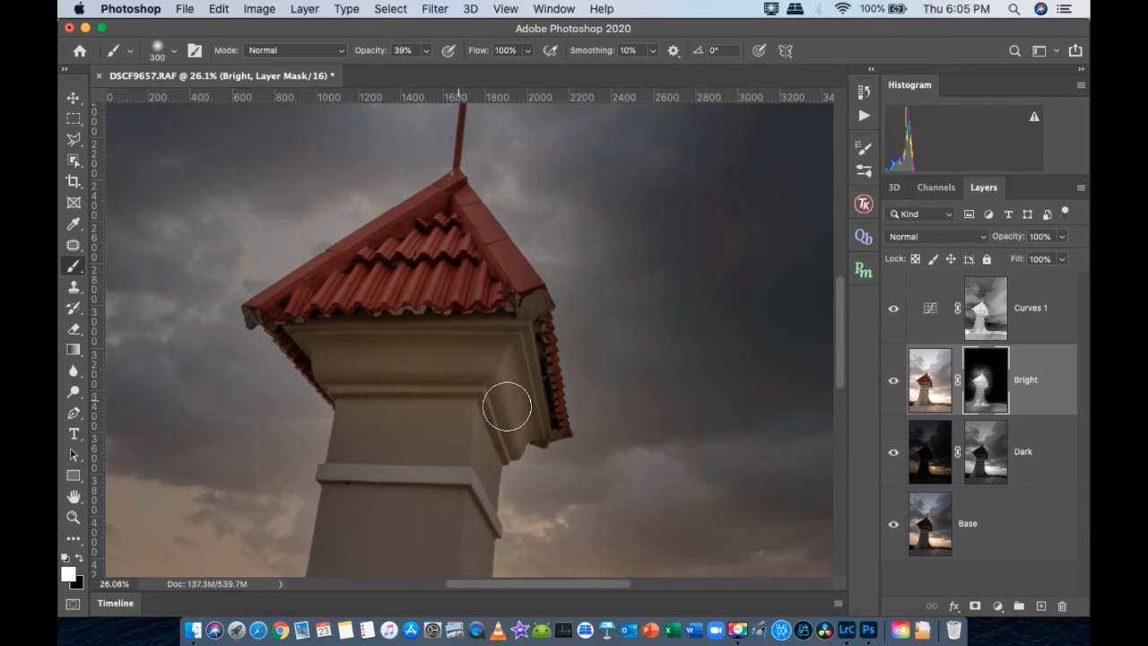
{"action": "left_click_drag", "start_coordinate": [426, 444], "coordinate": [465, 368]}
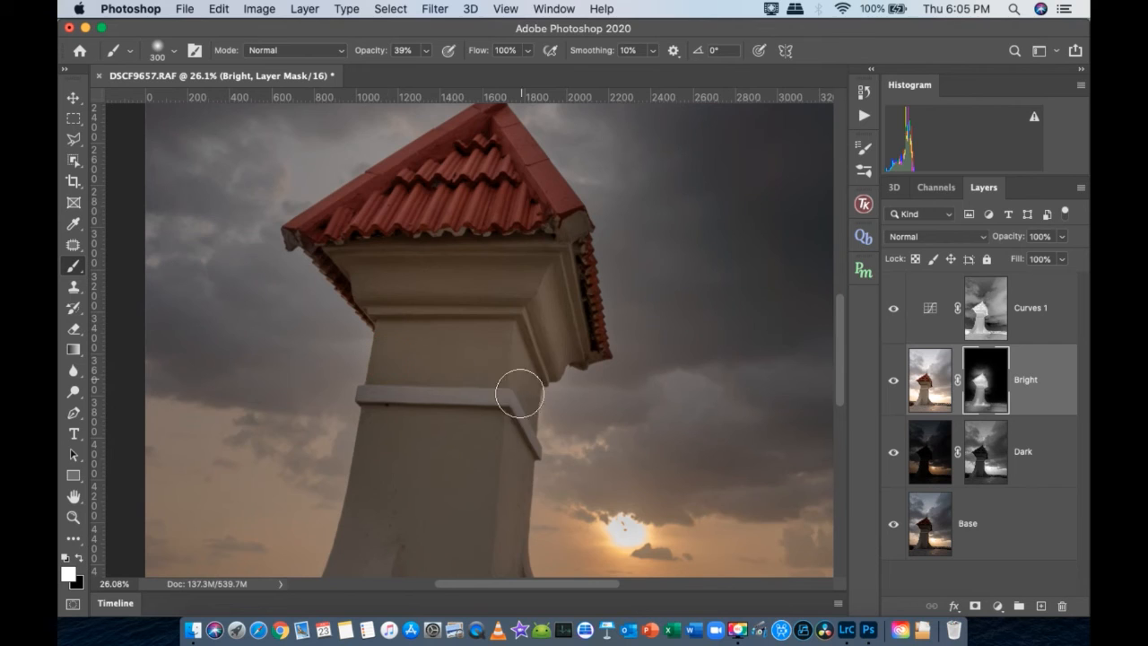
{"action": "left_click_drag", "start_coordinate": [469, 553], "coordinate": [501, 428]}
{"action": "left_click_drag", "start_coordinate": [431, 472], "coordinate": [492, 365]}
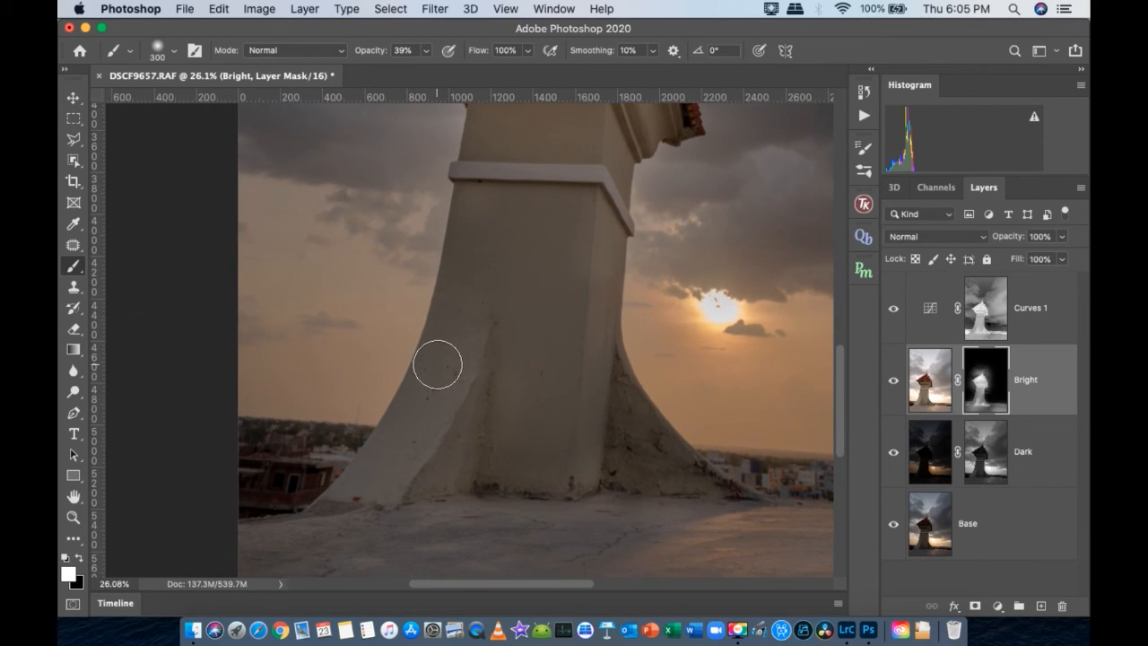
{"action": "left_click", "coordinate": [334, 511]}
- Enlarge the brush to 800 px and paint more white over the tower's column, base and floor on the Bright mask
{"action": "mouse_move", "coordinate": [535, 269]}
{"action": "left_mouse_down"}
{"action": "mouse_move", "coordinate": [530, 336]}
{"action": "mouse_move", "coordinate": [516, 319]}
{"action": "mouse_move", "coordinate": [514, 378]}
{"action": "mouse_move", "coordinate": [534, 286]}
{"action": "left_mouse_up"}
{"action": "key", "text": "bracketright"}
{"action": "key", "text": "bracketright"}
{"action": "key", "text": "bracketright"}
{"action": "key", "text": "bracketright"}
{"action": "key", "text": "bracketright"}
{"action": "left_click", "coordinate": [515, 319]}
{"action": "mouse_move", "coordinate": [535, 287]}
{"action": "left_mouse_down"}
{"action": "mouse_move", "coordinate": [542, 207]}
{"action": "mouse_move", "coordinate": [533, 391]}
{"action": "left_mouse_up"}
{"action": "left_click_drag", "start_coordinate": [577, 284], "coordinate": [547, 403]}
{"action": "mouse_move", "coordinate": [527, 494]}
{"action": "left_mouse_down"}
{"action": "mouse_move", "coordinate": [521, 331]}
{"action": "mouse_move", "coordinate": [529, 426]}
{"action": "left_mouse_up"}
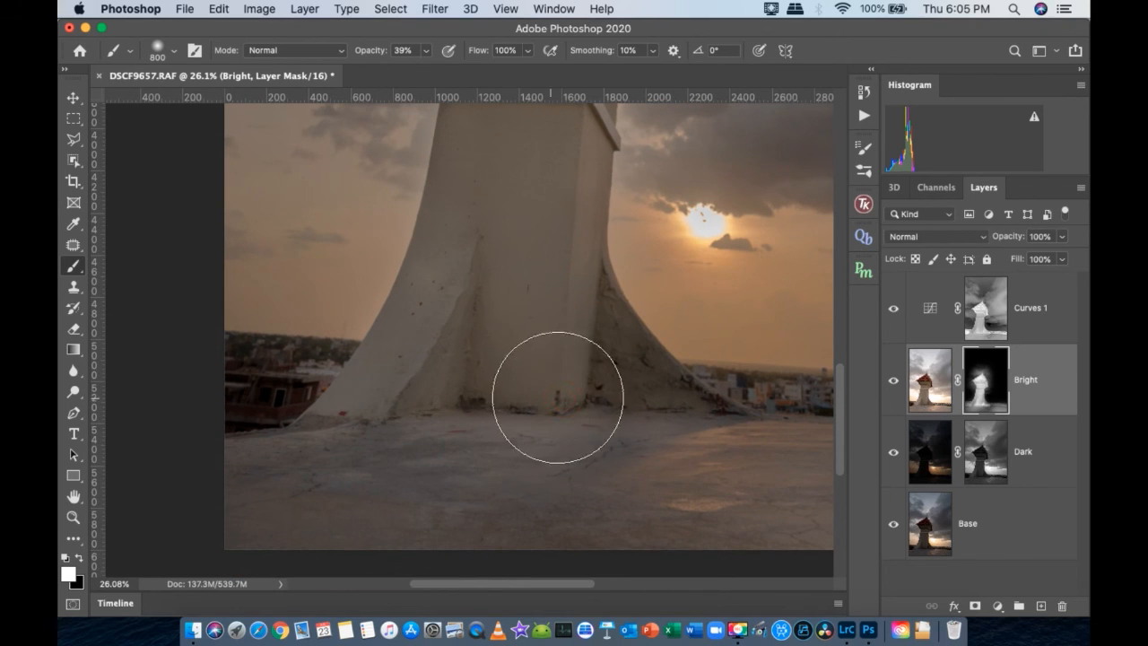
{"action": "left_click_drag", "start_coordinate": [640, 415], "coordinate": [544, 569]}
{"action": "left_click_drag", "start_coordinate": [519, 329], "coordinate": [468, 322]}
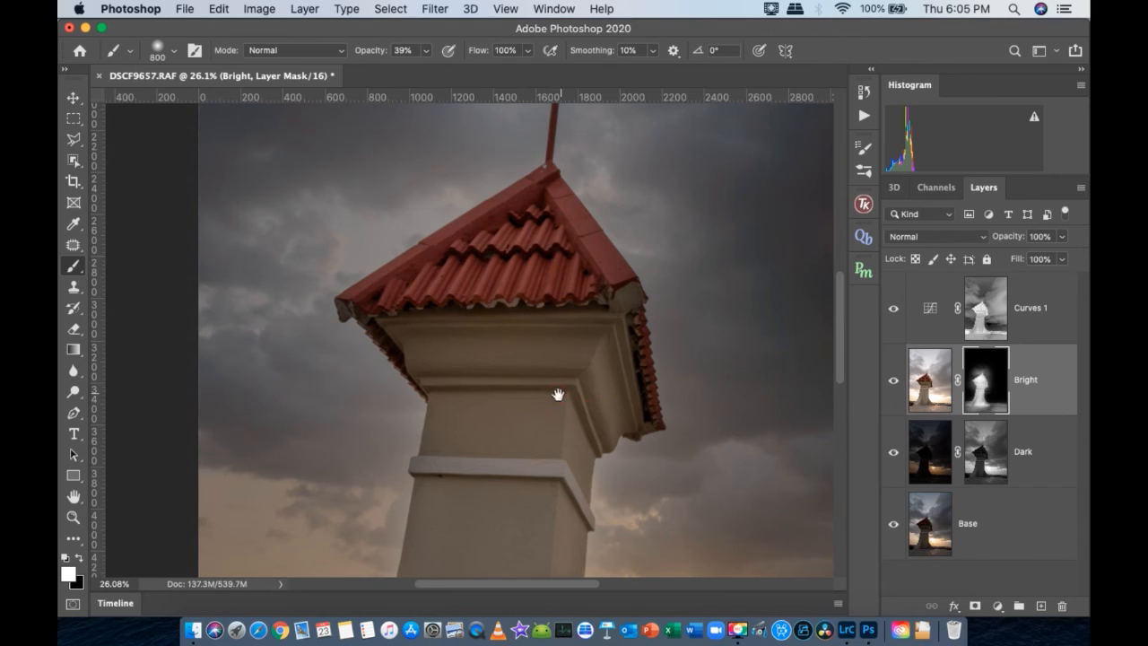
{"action": "left_click_drag", "start_coordinate": [559, 392], "coordinate": [496, 345]}
- Paint black over the sky on both sides of the tower on the Bright mask with a 2000 px brush, raising opacity to 100%
{"action": "right_click", "coordinate": [478, 374]}
{"action": "left_click", "coordinate": [481, 375]}
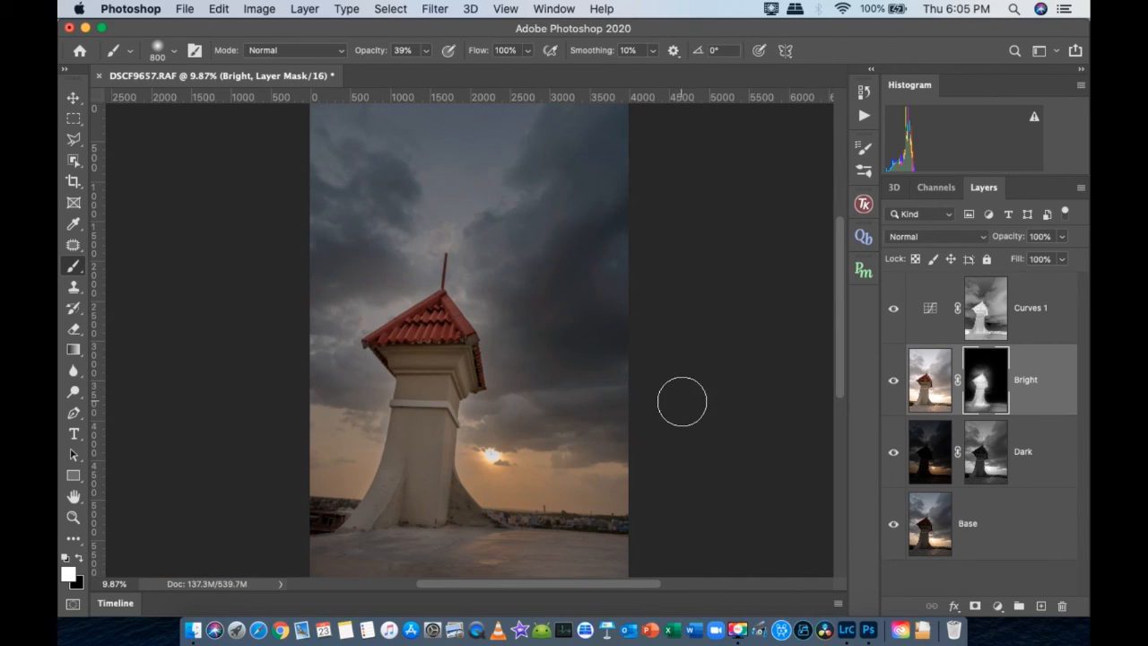
{"action": "key", "text": "bracketright"}
{"action": "key", "text": "bracketright"}
{"action": "key", "text": "bracketright"}
{"action": "key", "text": "bracketright"}
{"action": "key", "text": "bracketright"}
{"action": "key", "text": "bracketright"}
{"action": "key", "text": "bracketright"}
{"action": "key", "text": "bracketright"}
{"action": "key", "text": "bracketright"}
{"action": "key", "text": "bracketright"}
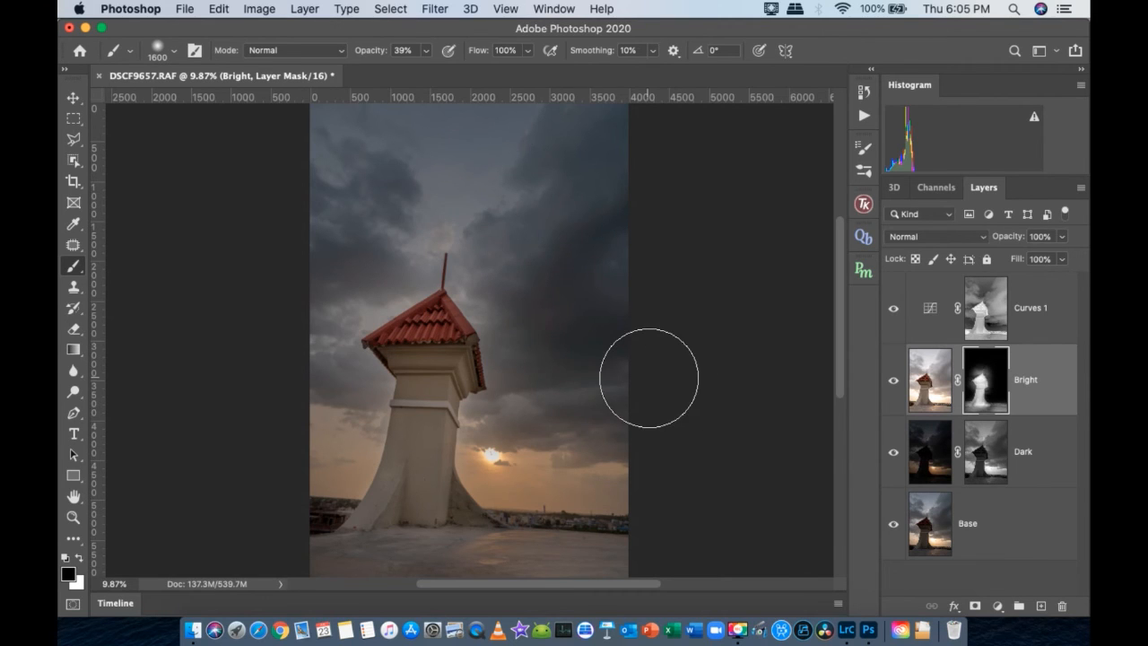
{"action": "key", "text": "bracketright"}
{"action": "key", "text": "bracketright"}
{"action": "key", "text": "bracketright"}
{"action": "key", "text": "bracketright"}
{"action": "mouse_move", "coordinate": [570, 343]}
{"action": "left_mouse_down"}
{"action": "mouse_move", "coordinate": [551, 295]}
{"action": "mouse_move", "coordinate": [558, 319]}
{"action": "mouse_move", "coordinate": [548, 224]}
{"action": "left_mouse_up"}
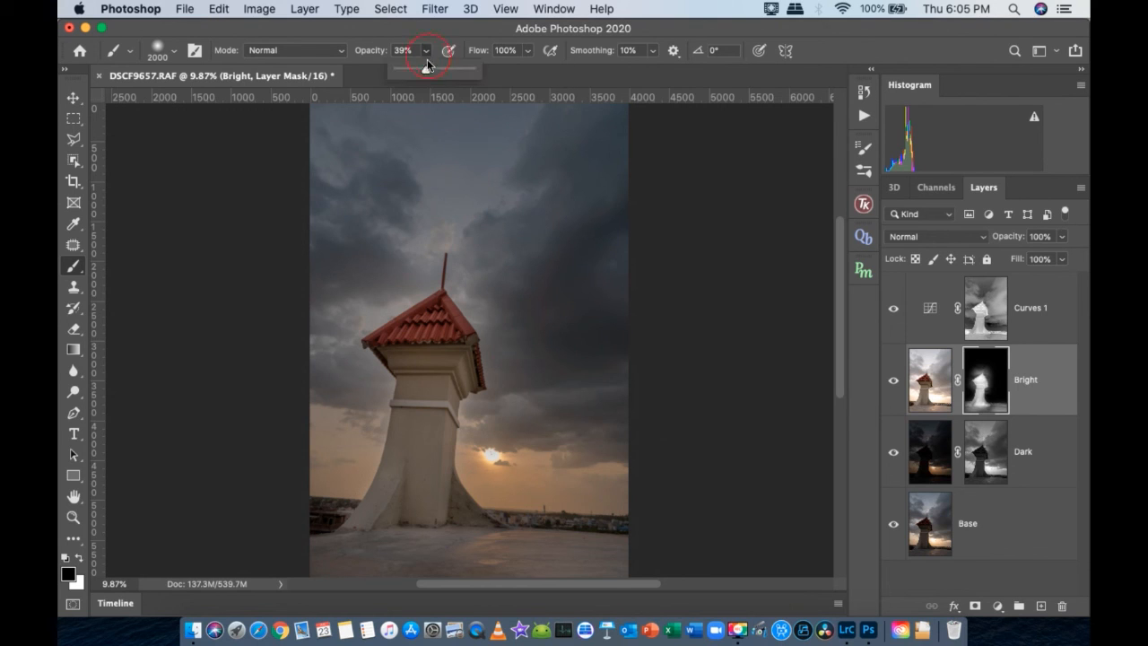
{"action": "left_click", "coordinate": [561, 370]}
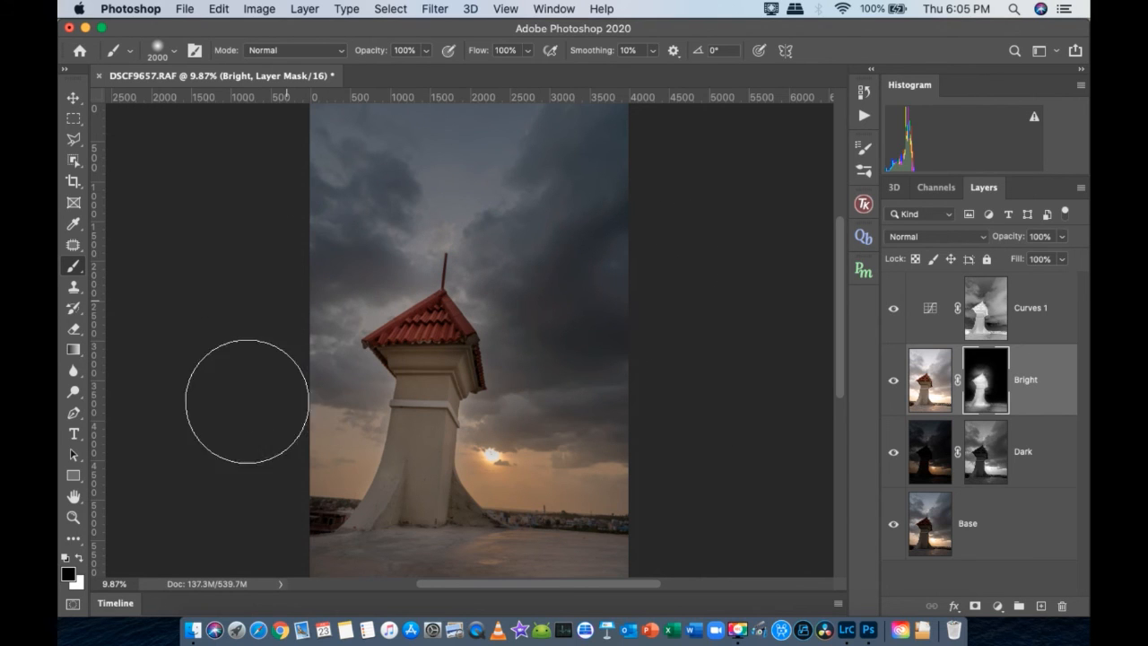
{"action": "mouse_move", "coordinate": [326, 396]}
{"action": "left_mouse_down"}
{"action": "mouse_move", "coordinate": [294, 432]}
{"action": "mouse_move", "coordinate": [309, 298]}
{"action": "mouse_move", "coordinate": [303, 215]}
{"action": "left_mouse_up"}
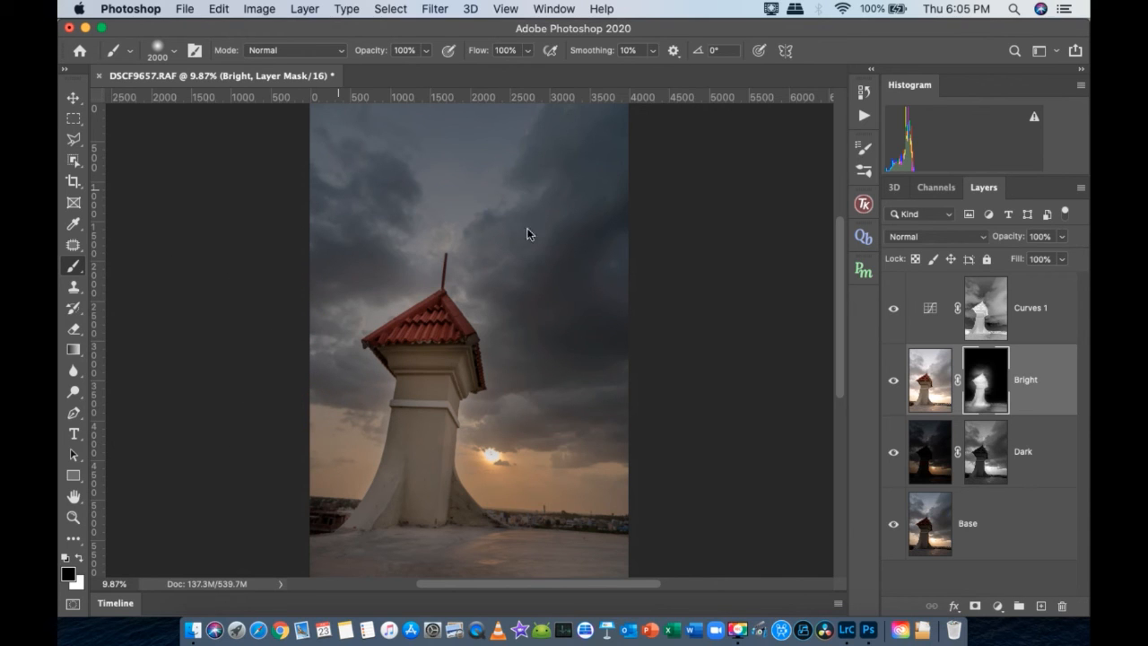
- Paint white over the tower and rooftop floor on the Bright layer's mask with a 2000 px brush at 100% opacity
{"action": "scroll", "coordinate": [645, 309], "scroll_direction": "left", "scroll_amount": 5}
{"action": "right_click", "coordinate": [638, 304]}
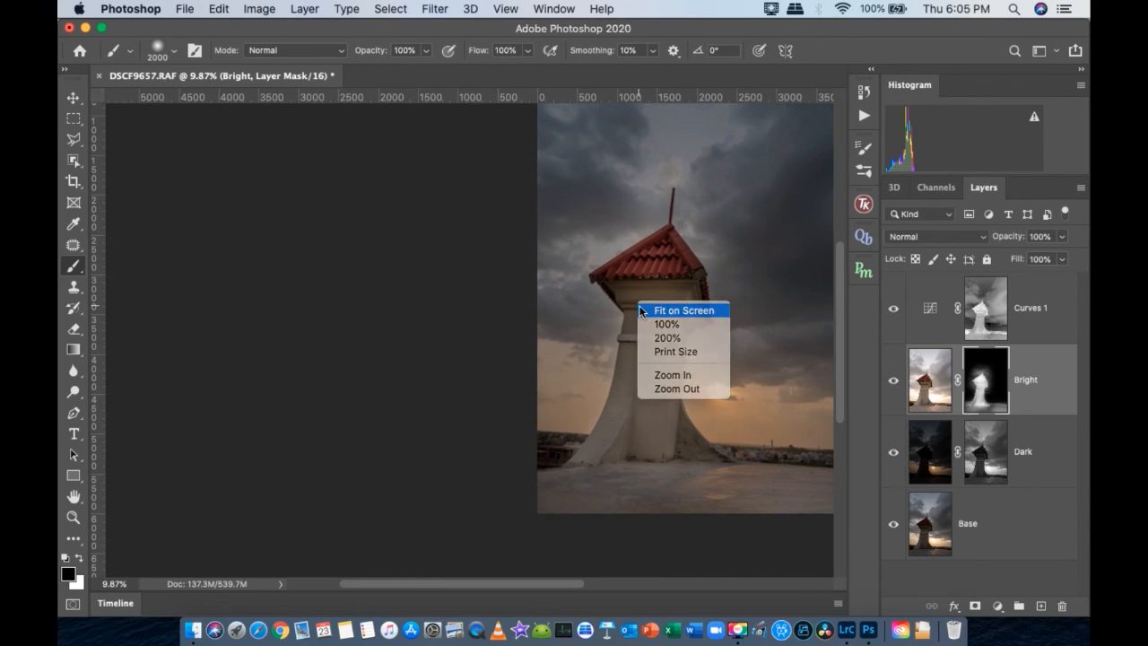
{"action": "left_click", "coordinate": [644, 310]}
{"action": "key", "text": "super+minus"}
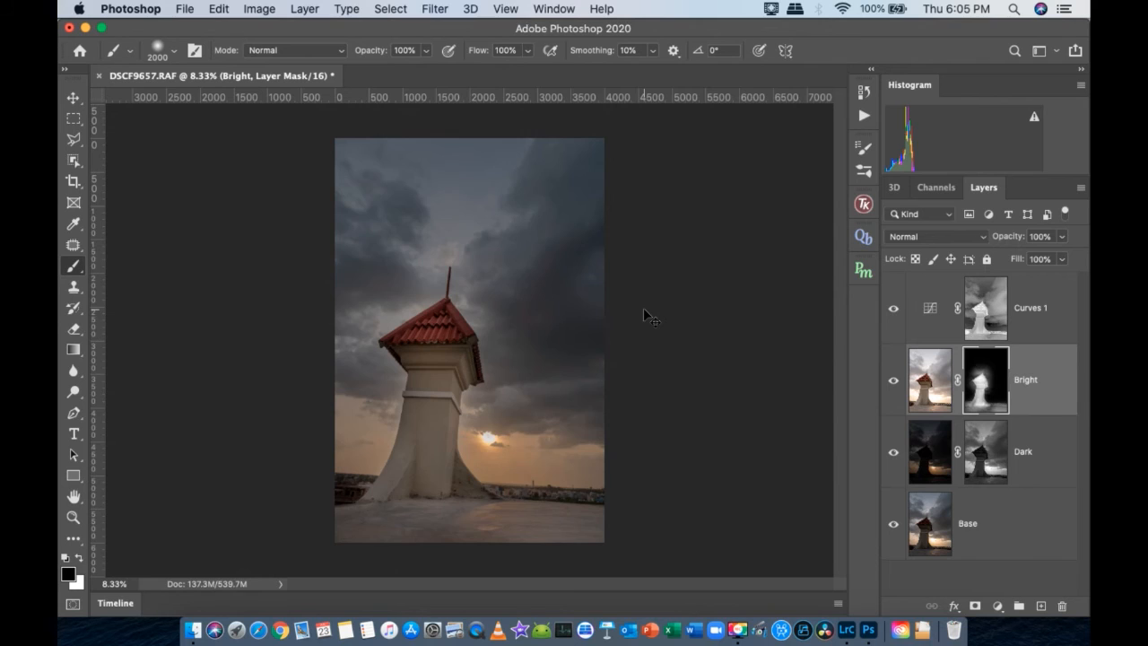
{"action": "key", "text": "super+minus"}
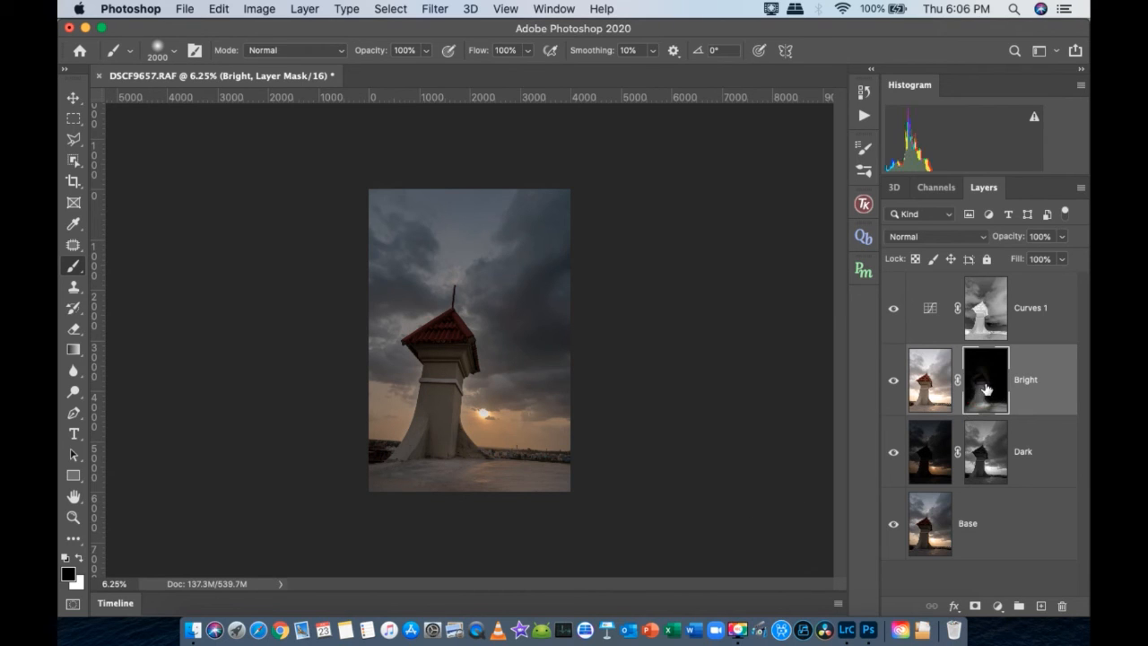
{"action": "key", "text": "x"}
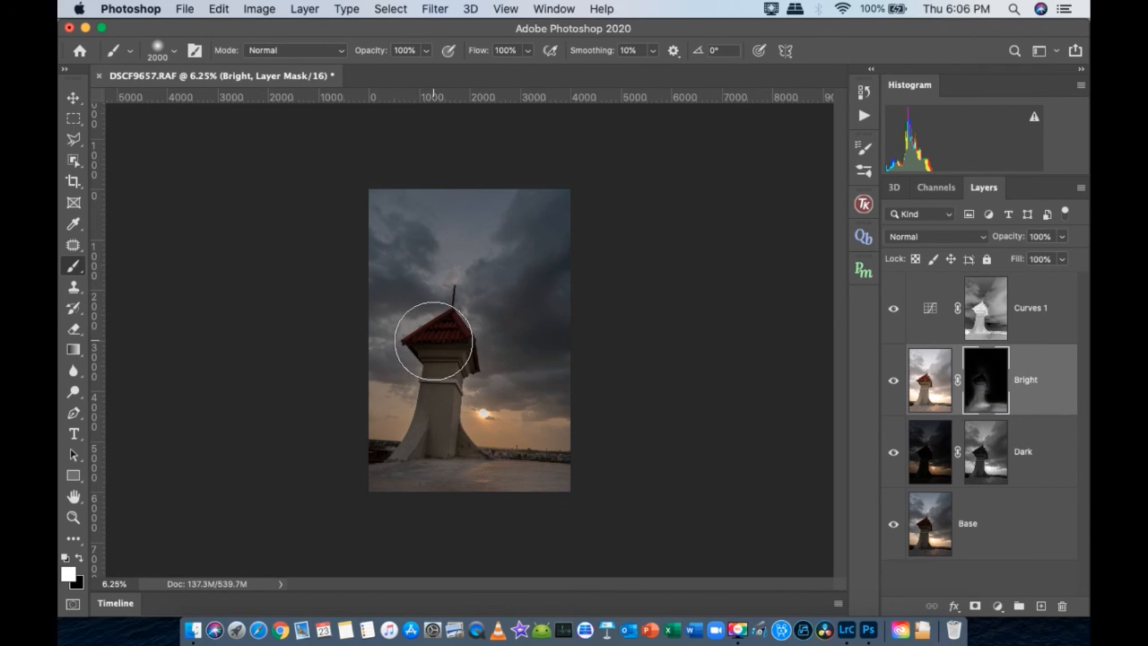
{"action": "left_click_drag", "start_coordinate": [449, 353], "coordinate": [493, 382]}
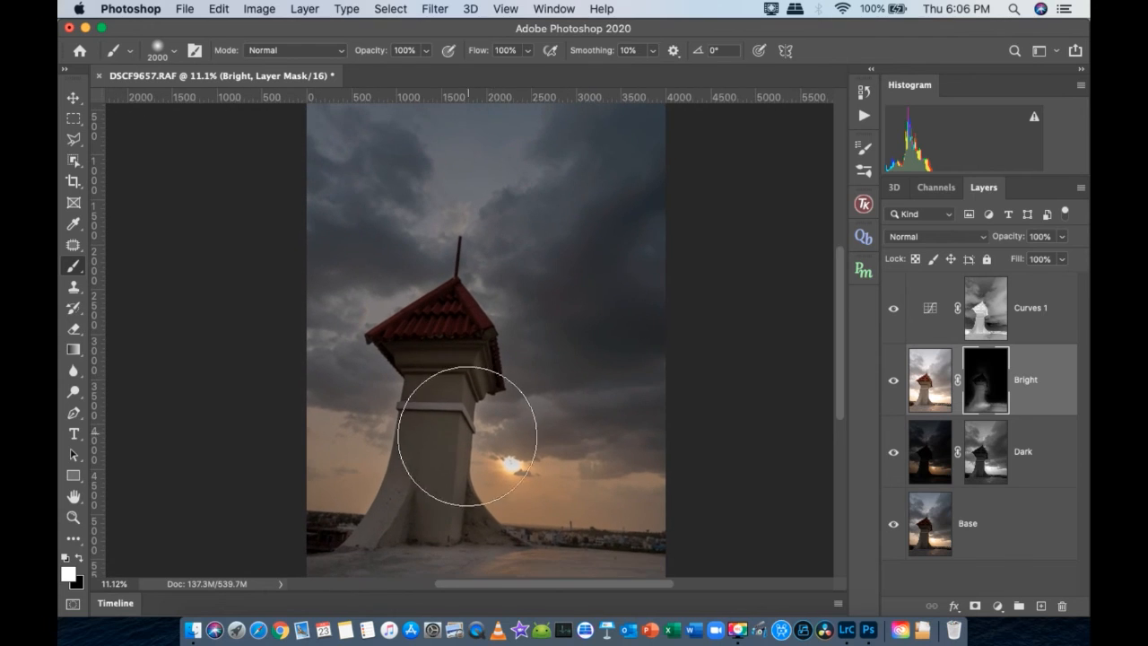
{"action": "left_click_drag", "start_coordinate": [465, 439], "coordinate": [472, 389]}
{"action": "mouse_move", "coordinate": [440, 291]}
{"action": "left_mouse_down"}
{"action": "mouse_move", "coordinate": [425, 300]}
{"action": "mouse_move", "coordinate": [472, 220]}
{"action": "mouse_move", "coordinate": [410, 292]}
{"action": "mouse_move", "coordinate": [410, 392]}
{"action": "mouse_move", "coordinate": [495, 370]}
{"action": "mouse_move", "coordinate": [492, 290]}
{"action": "mouse_move", "coordinate": [492, 320]}
{"action": "mouse_move", "coordinate": [532, 333]}
{"action": "mouse_move", "coordinate": [643, 477]}
{"action": "left_mouse_up"}
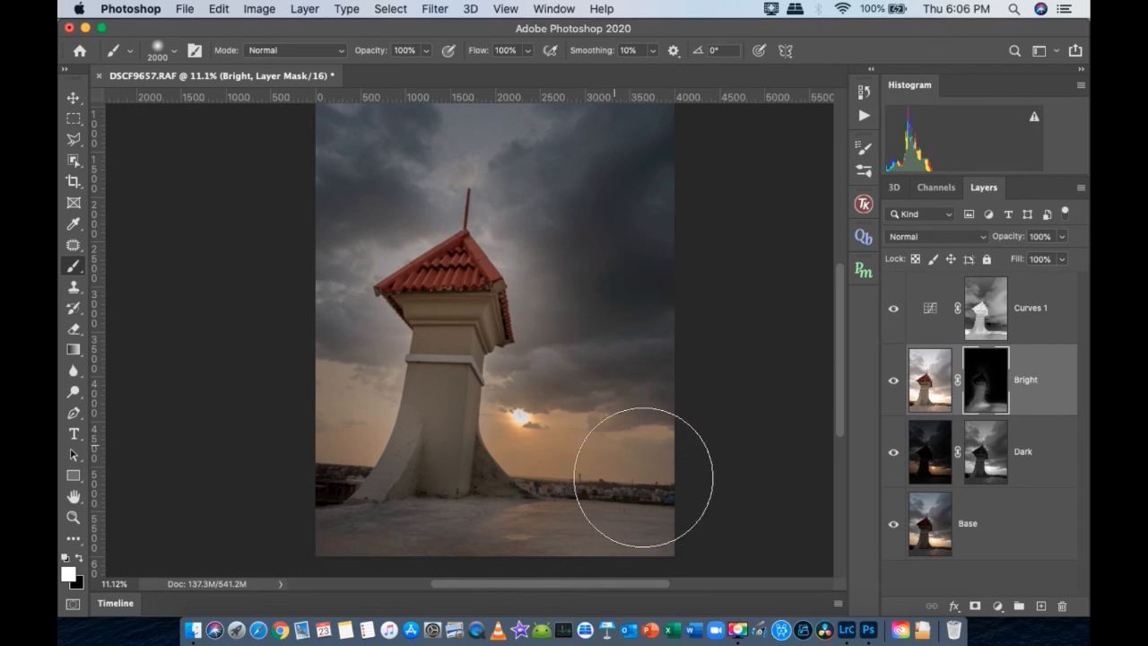
- Brighten the dark clouds to the right of the tower with white 2000 px strokes at 100% opacity on the Bright mask
{"action": "key", "text": "x"}
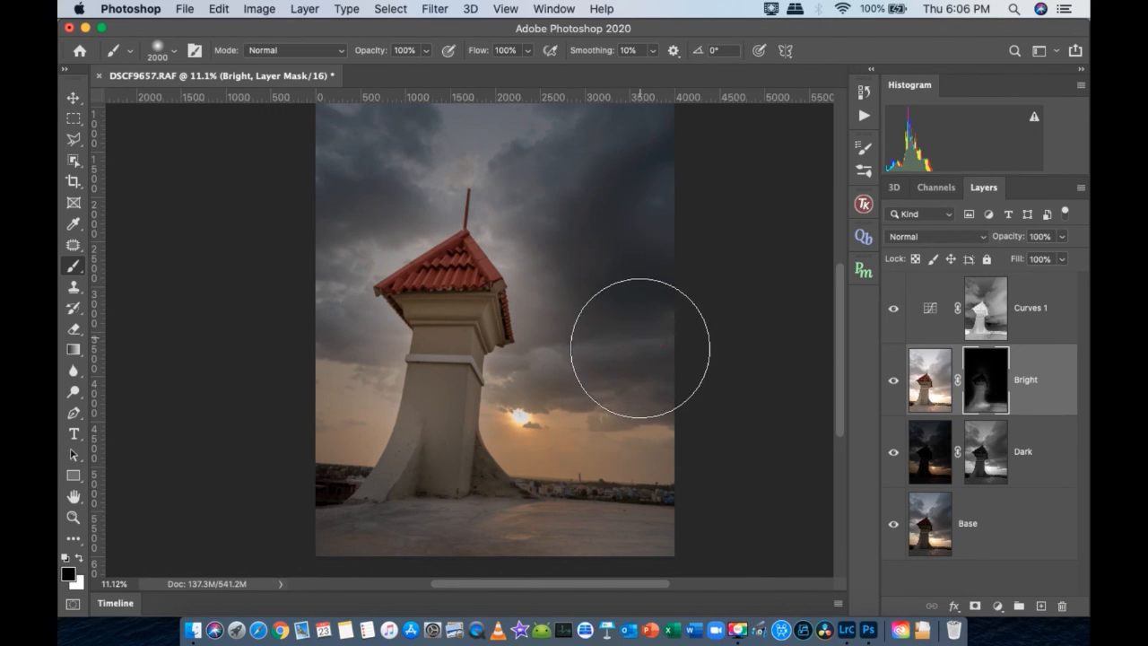
{"action": "key", "text": "x"}
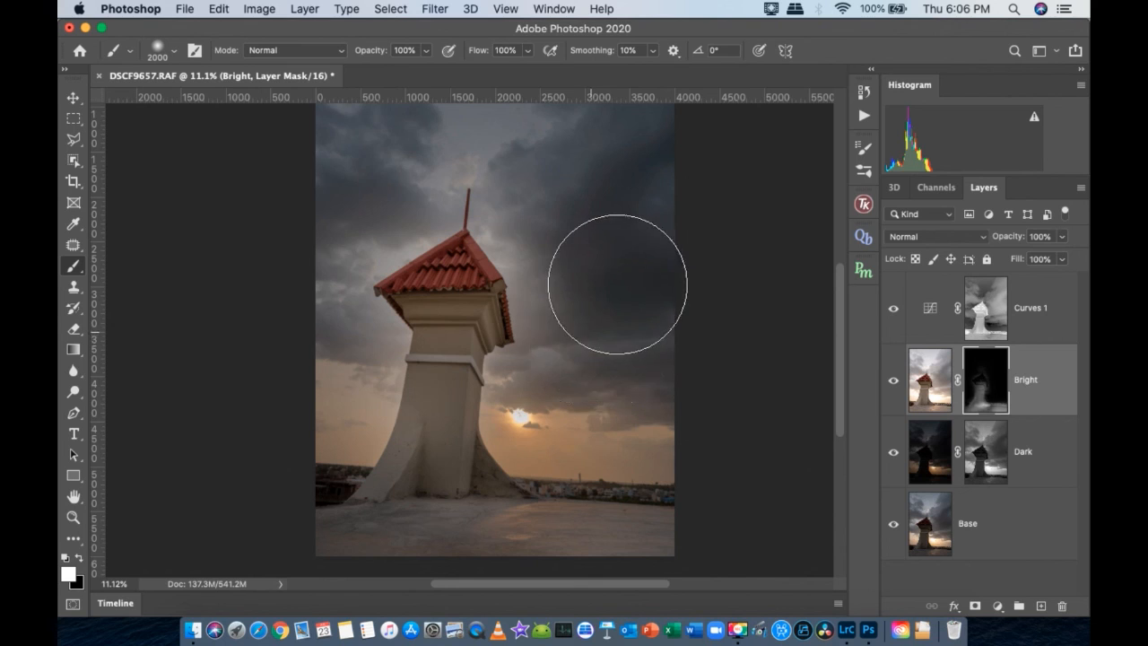
{"action": "left_click", "coordinate": [593, 332]}
{"action": "mouse_move", "coordinate": [615, 248]}
{"action": "left_mouse_down"}
{"action": "mouse_move", "coordinate": [586, 224]}
{"action": "mouse_move", "coordinate": [610, 195]}
{"action": "left_mouse_up"}
{"action": "left_click", "coordinate": [677, 140]}
{"action": "key", "text": "space"}
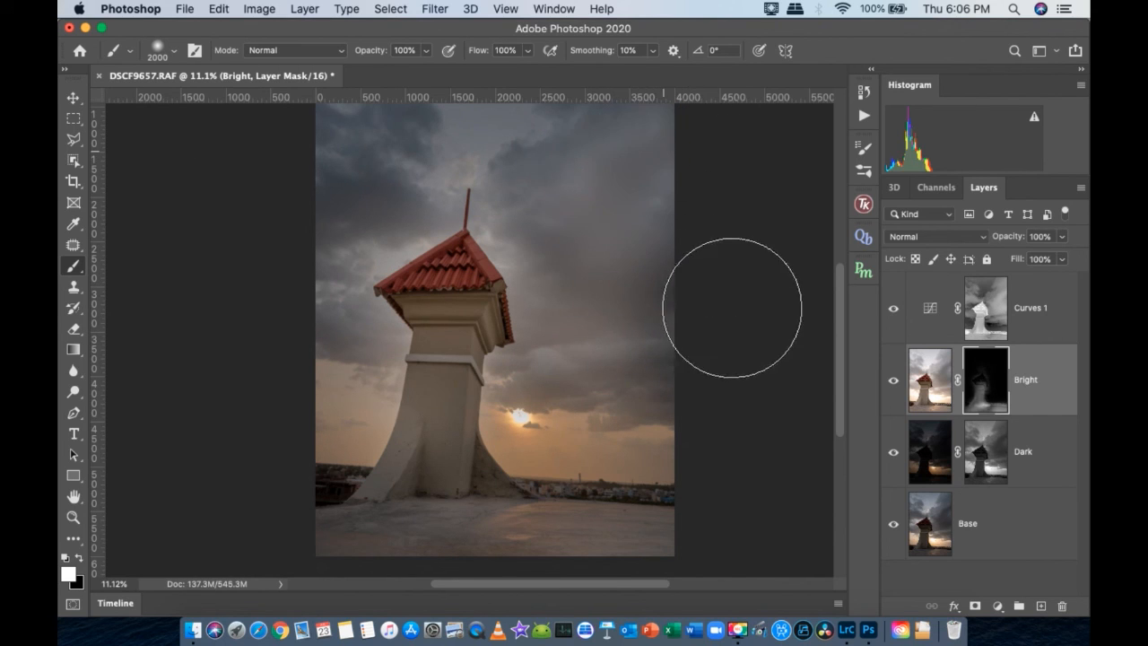
{"action": "left_click_drag", "start_coordinate": [750, 312], "coordinate": [735, 379]}
{"action": "left_click", "coordinate": [687, 369]}
{"action": "key", "text": "space"}
{"action": "left_click_drag", "start_coordinate": [748, 208], "coordinate": [778, 344]}
{"action": "left_click", "coordinate": [723, 229]}
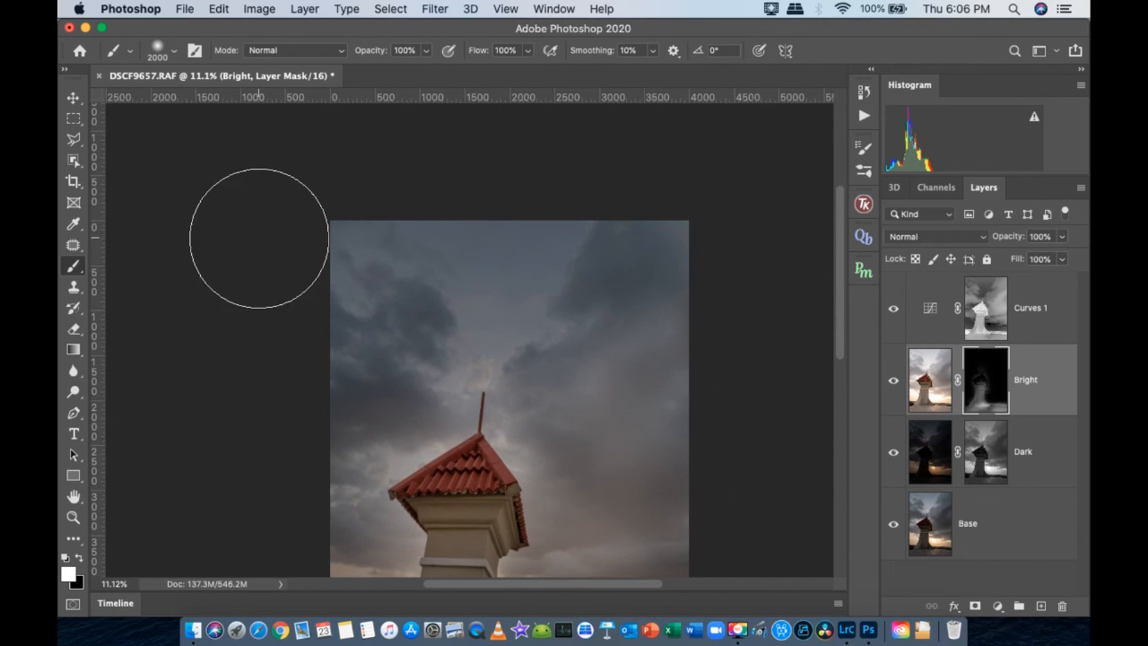
{"action": "key", "text": "space"}
{"action": "left_click_drag", "start_coordinate": [335, 351], "coordinate": [344, 301]}
- Tone down the clouds right of the tower on the Bright mask with a 2000 px black brush at 47% opacity
{"action": "right_click", "coordinate": [464, 337]}
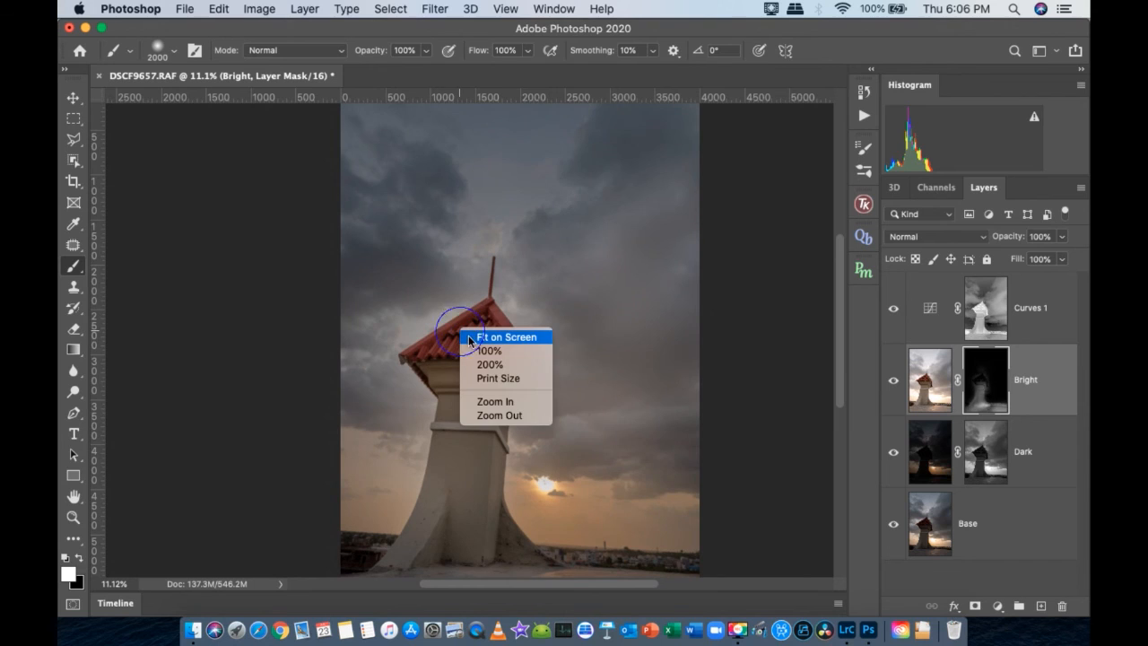
{"action": "left_click", "coordinate": [473, 338]}
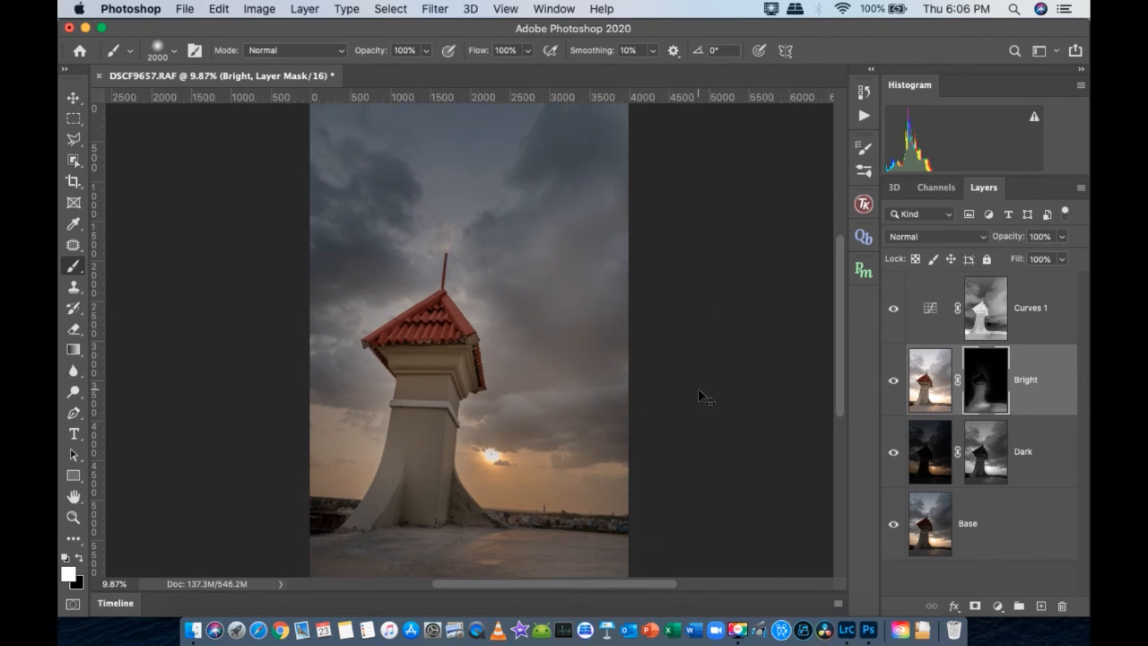
{"action": "key", "text": "super+minus"}
{"action": "key", "text": "super+minus"}
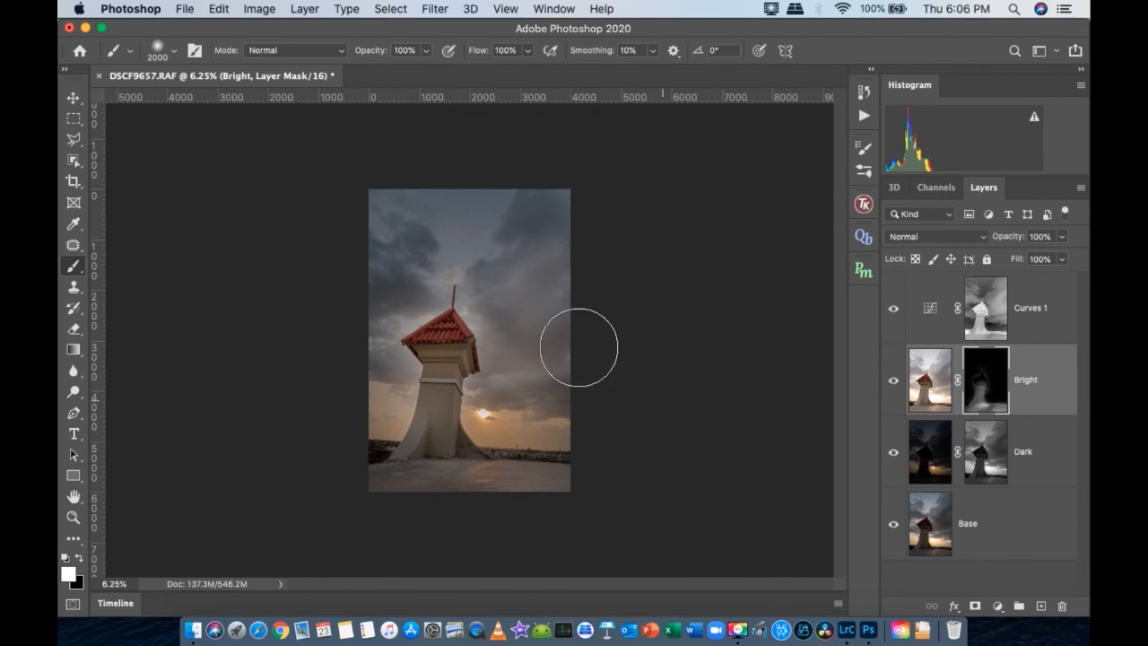
{"action": "left_click", "coordinate": [427, 51]}
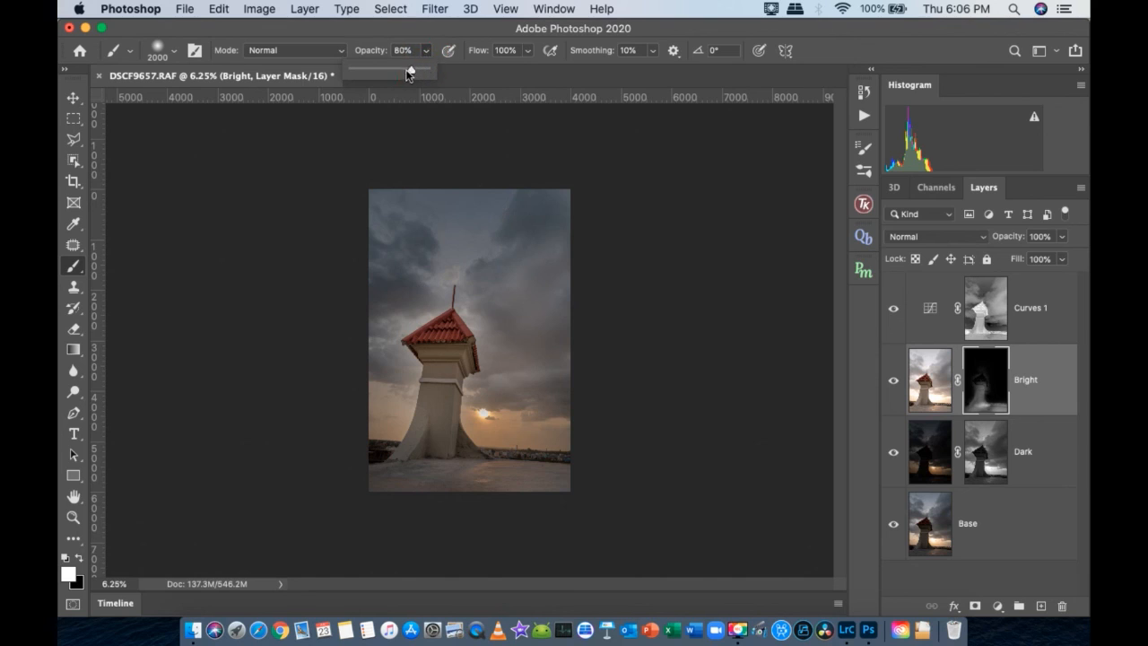
{"action": "key", "text": "x"}
{"action": "left_click", "coordinate": [532, 335]}
{"action": "left_click", "coordinate": [540, 310]}
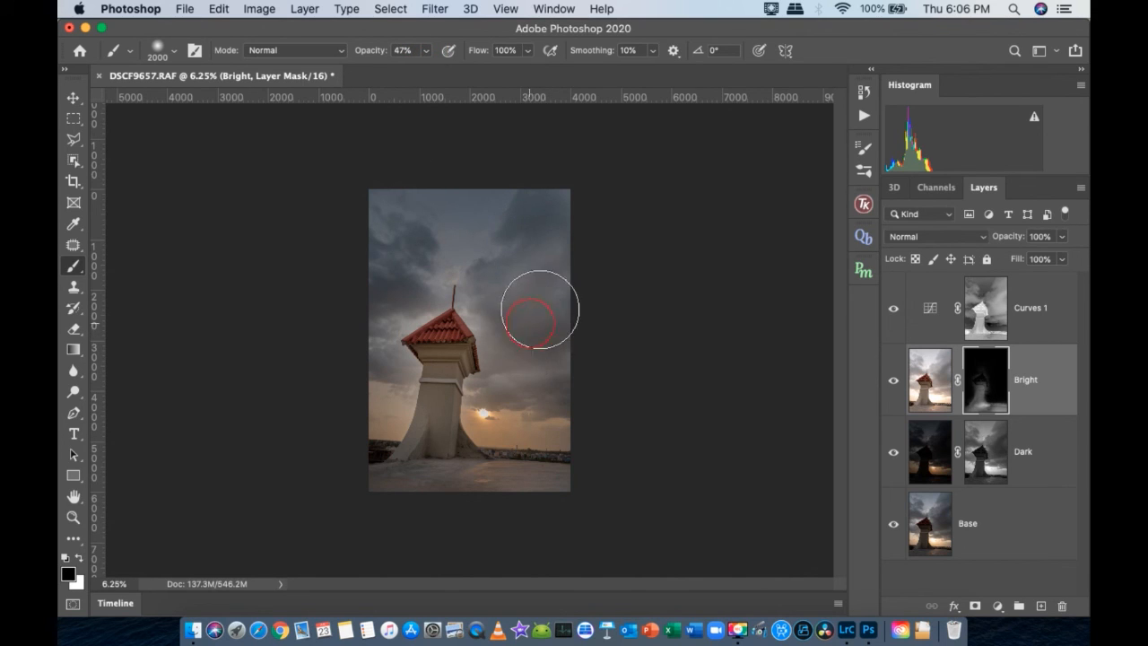
{"action": "left_click", "coordinate": [533, 298]}
{"action": "left_click", "coordinate": [544, 261]}
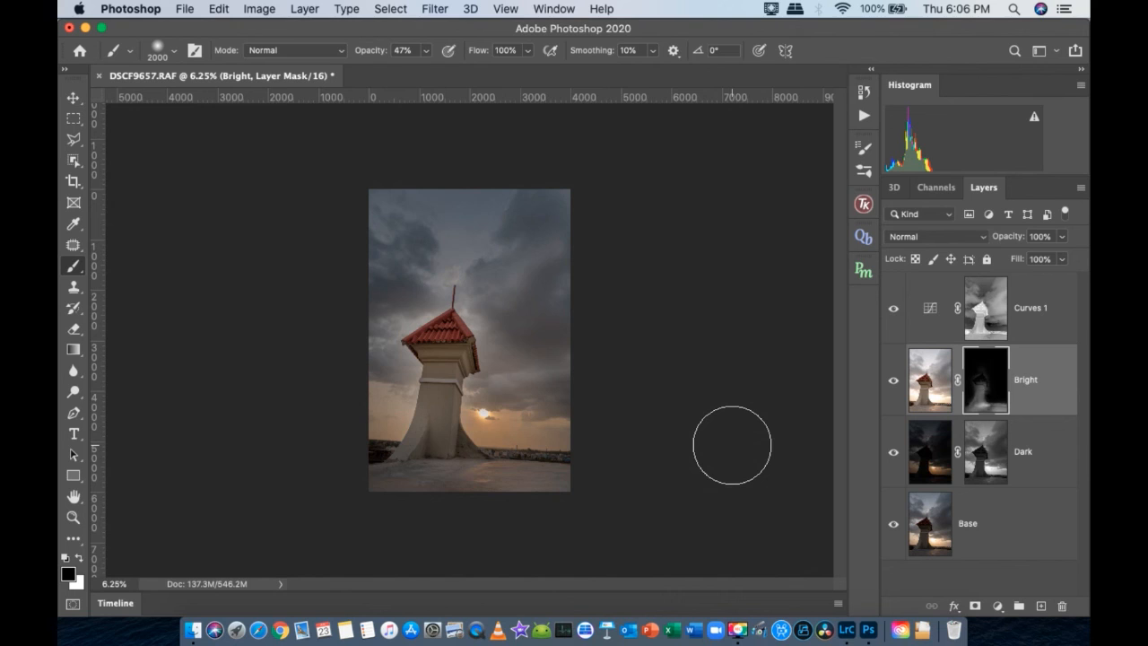
{"action": "key", "text": "super+equal"}
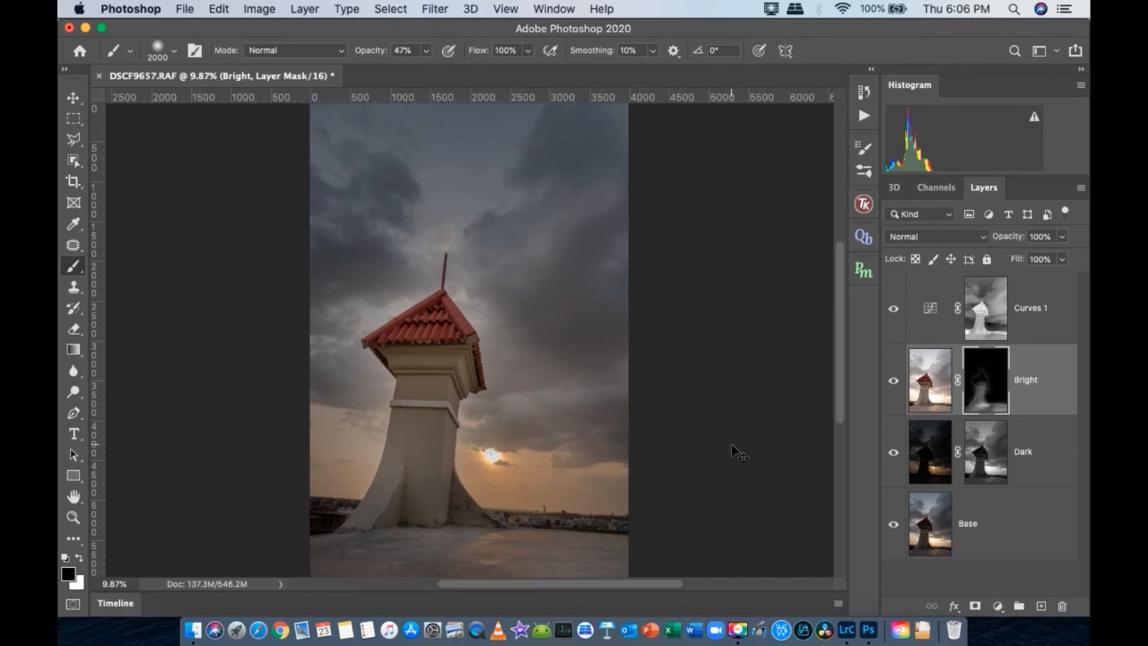
{"action": "key", "text": "super+minus"}
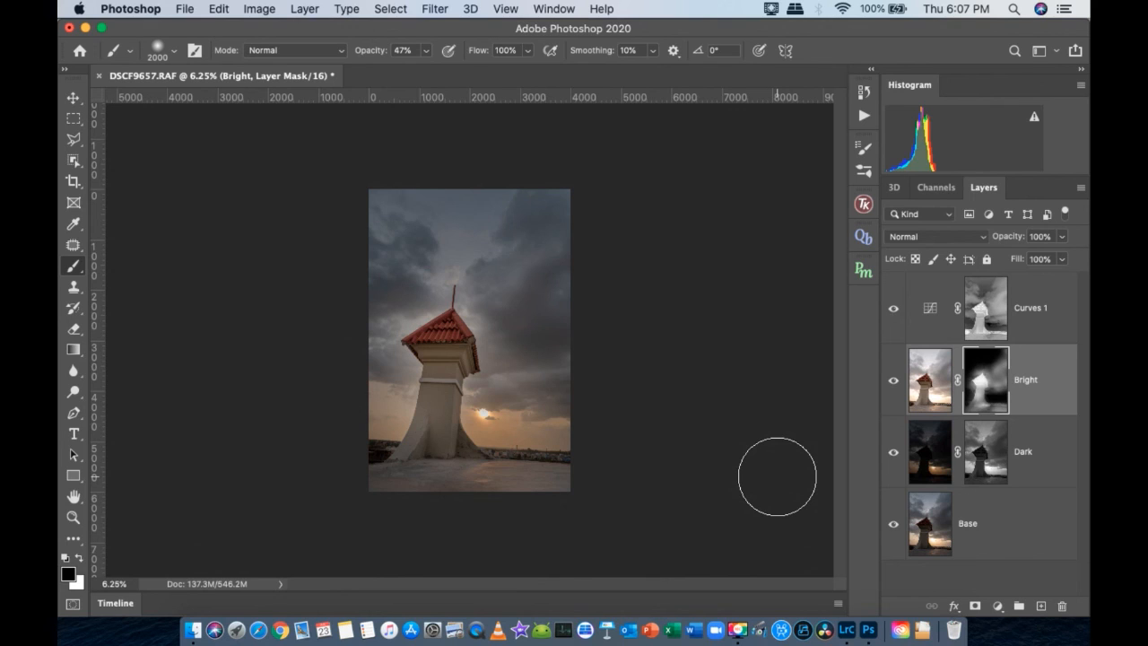
- Set the brush size to 1400 px while checking the tower roof against the surrounding sky up close
{"action": "key", "text": "bracketright"}
{"action": "key", "text": "bracketright"}
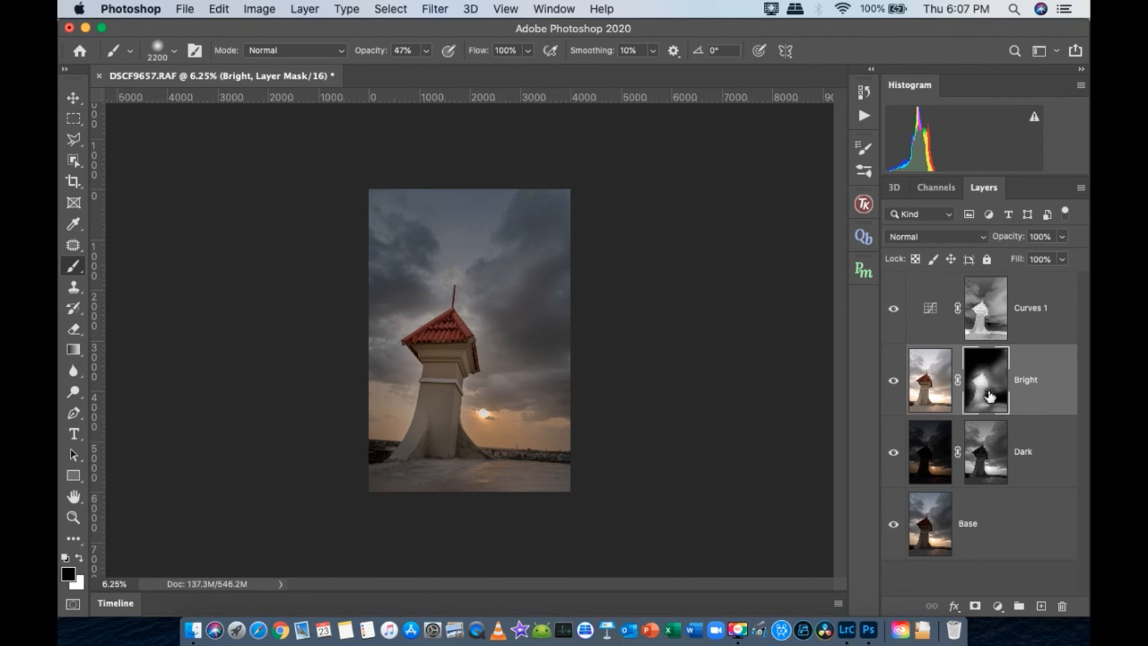
{"action": "scroll", "coordinate": [436, 330], "scroll_direction": "up", "scroll_amount": 3}
{"action": "key", "text": "bracketleft"}
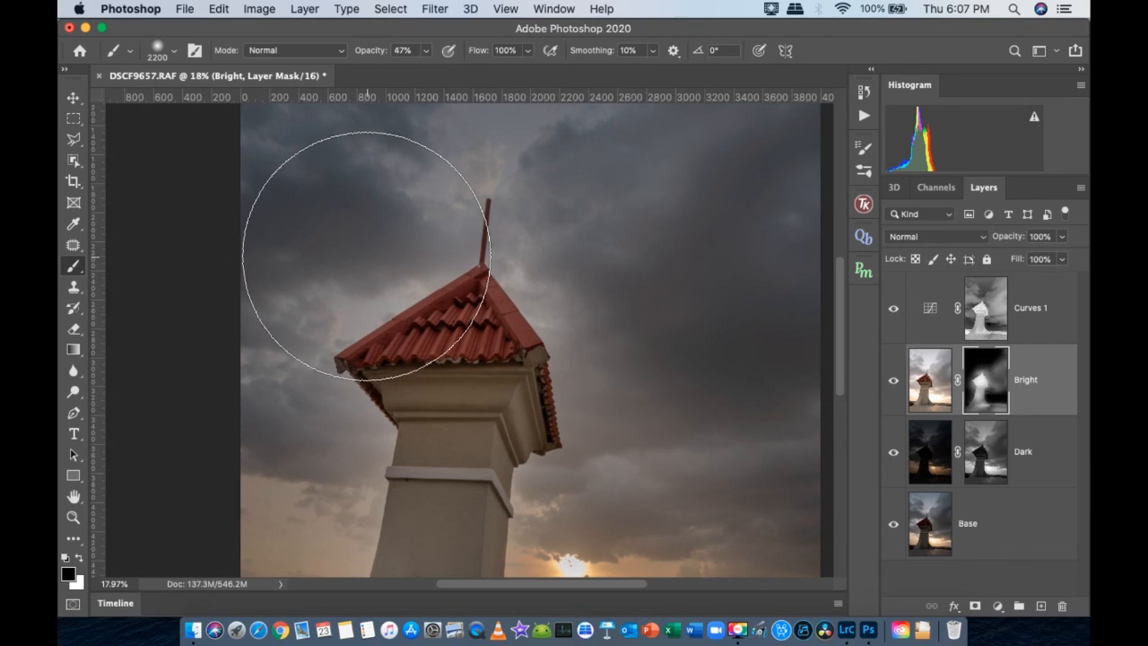
{"action": "key", "text": "bracketleft"}
{"action": "key", "text": "bracketleft"}
{"action": "key", "text": "bracketleft"}
{"action": "key", "text": "bracketleft"}
{"action": "key", "text": "bracketleft"}
{"action": "key", "text": "bracketleft"}
{"action": "key", "text": "bracketleft"}
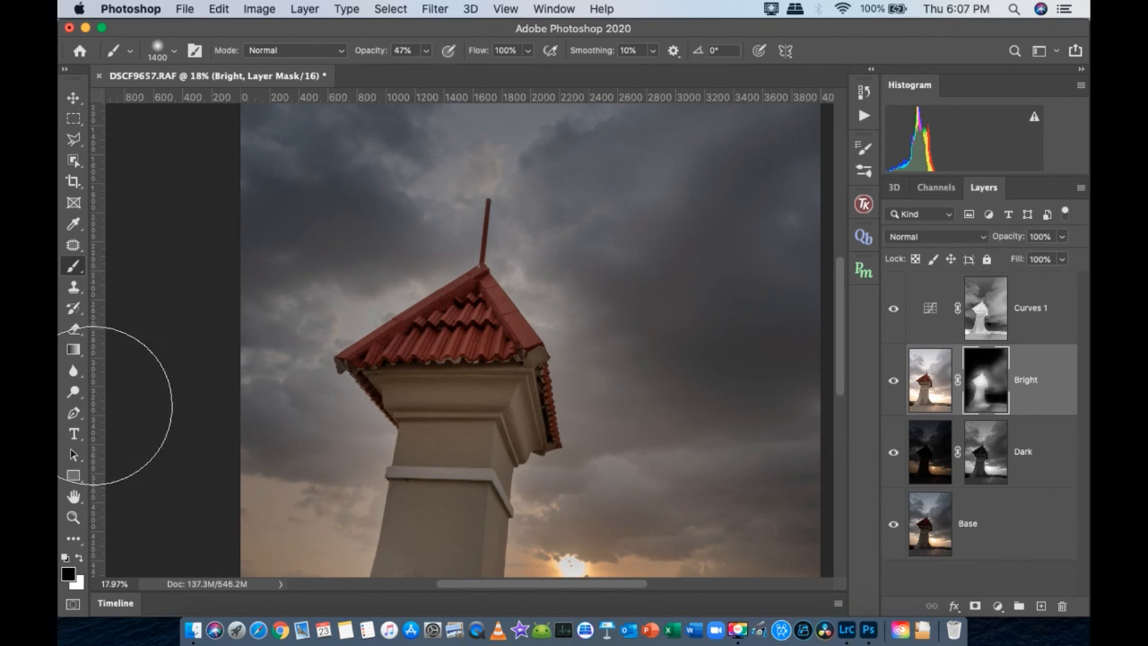
{"action": "right_click", "coordinate": [363, 378]}
{"action": "left_click", "coordinate": [367, 376]}
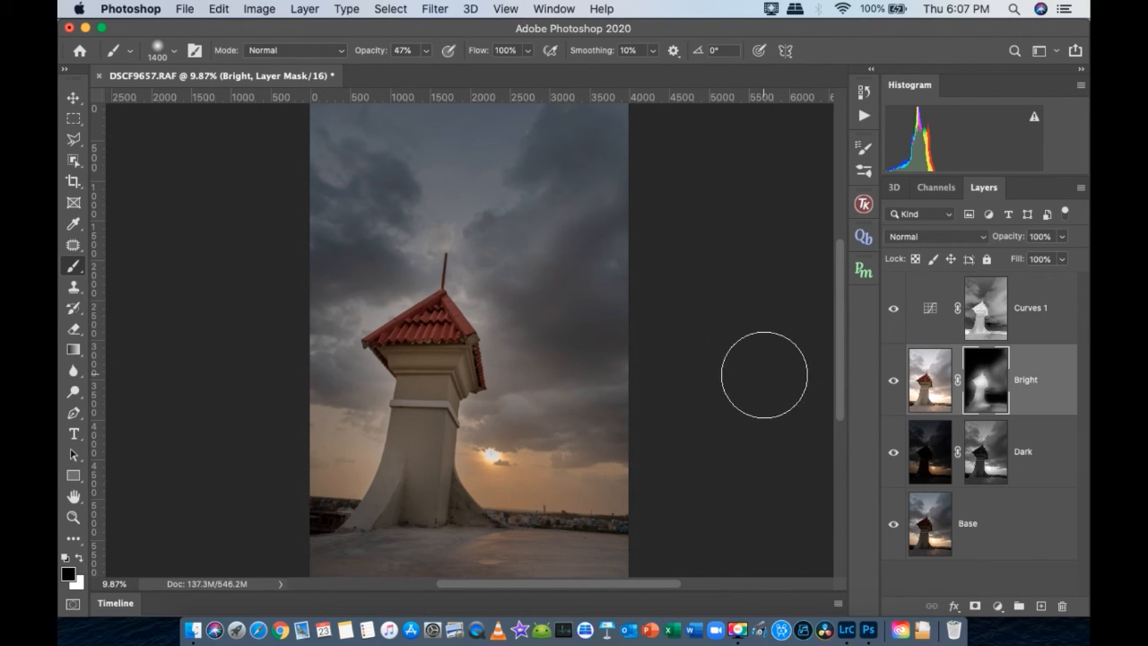
- Clear the luminosity selection and delete the Curves 1 adjustment layer
{"action": "key", "text": "super+alt+2"}
{"action": "key", "text": "super+d"}
{"action": "key", "text": "super+minus"}
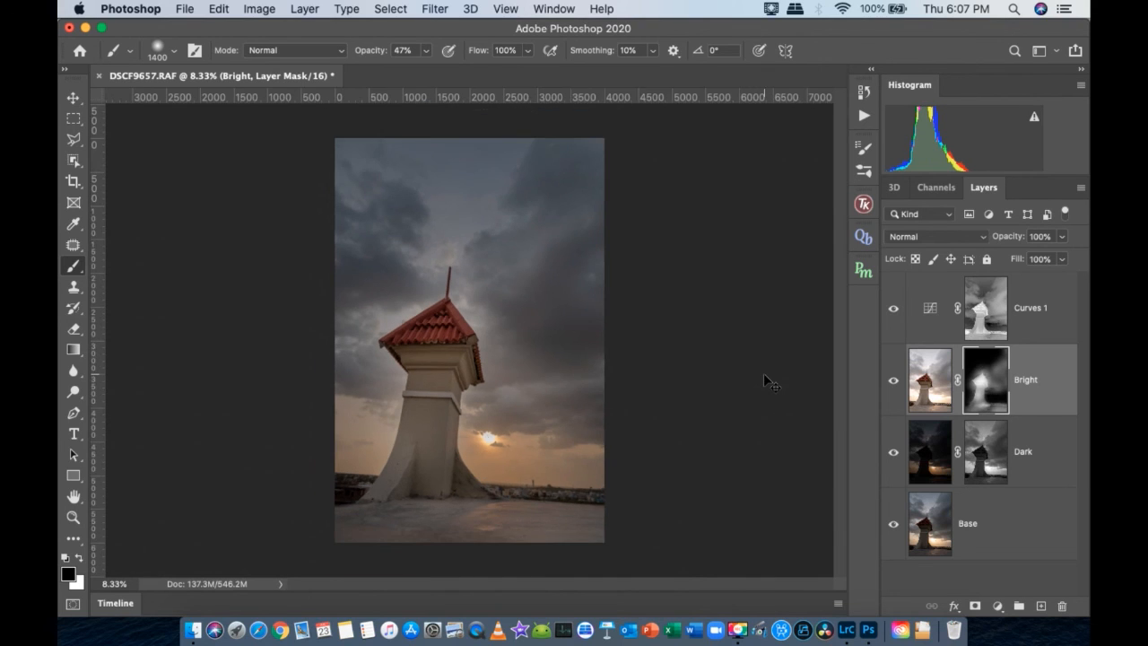
{"action": "key", "text": "super+minus"}
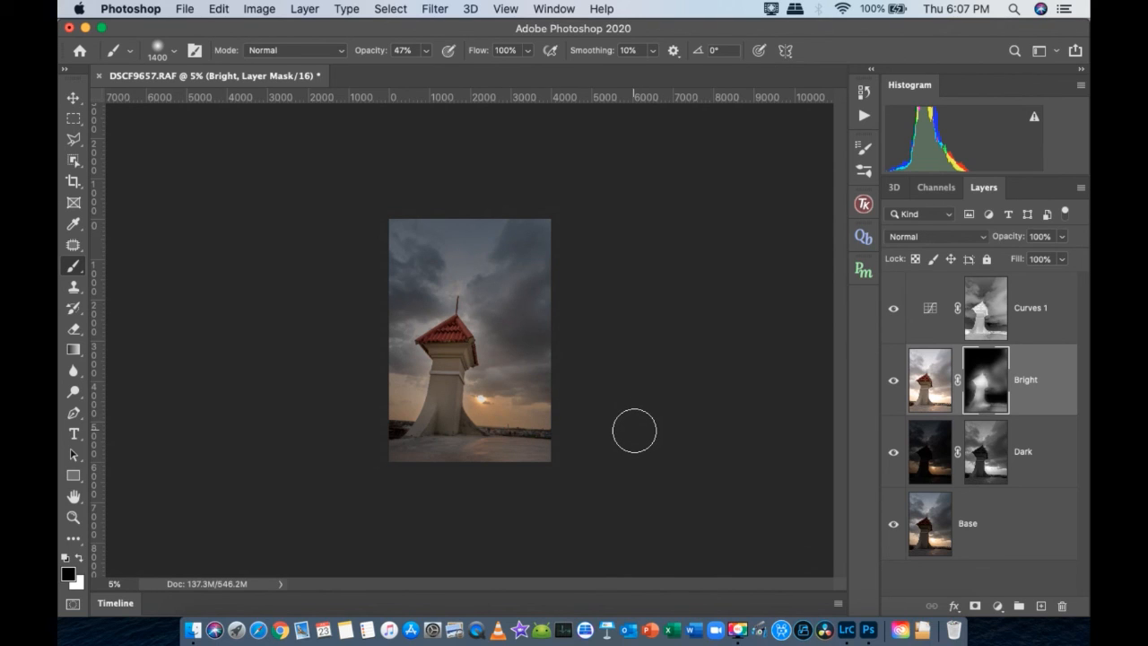
{"action": "left_click_drag", "start_coordinate": [1037, 309], "coordinate": [1061, 606]}
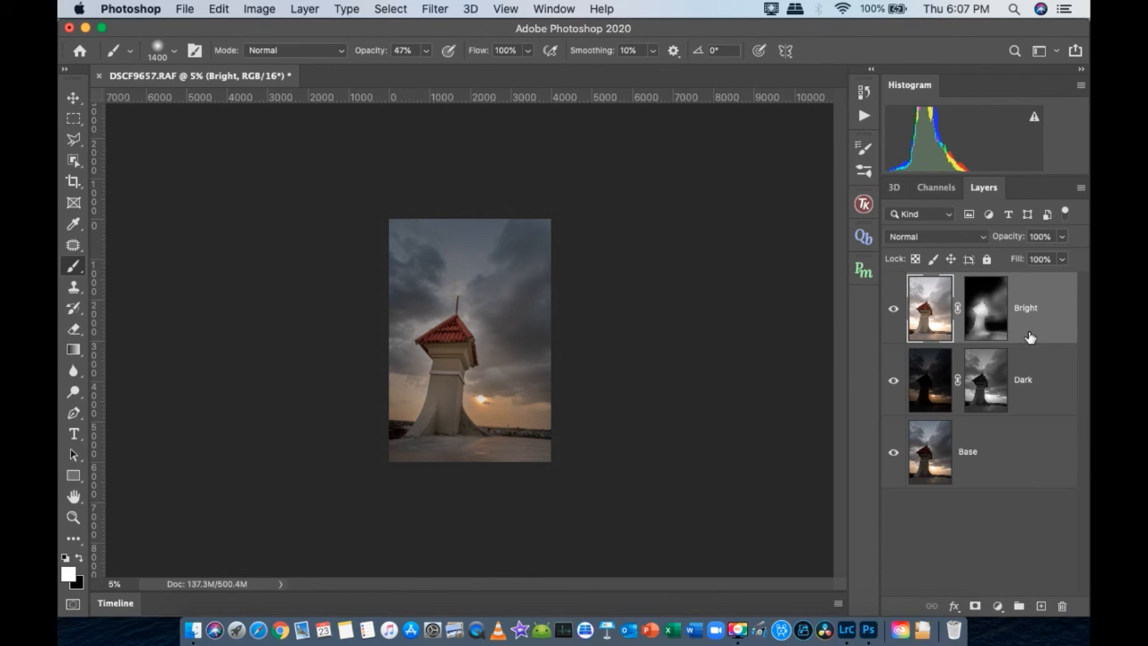
- Group the Bright and Dark layers, and switch the group off and on to compare the blend with the Base exposure
{"action": "left_click", "coordinate": [1031, 385]}
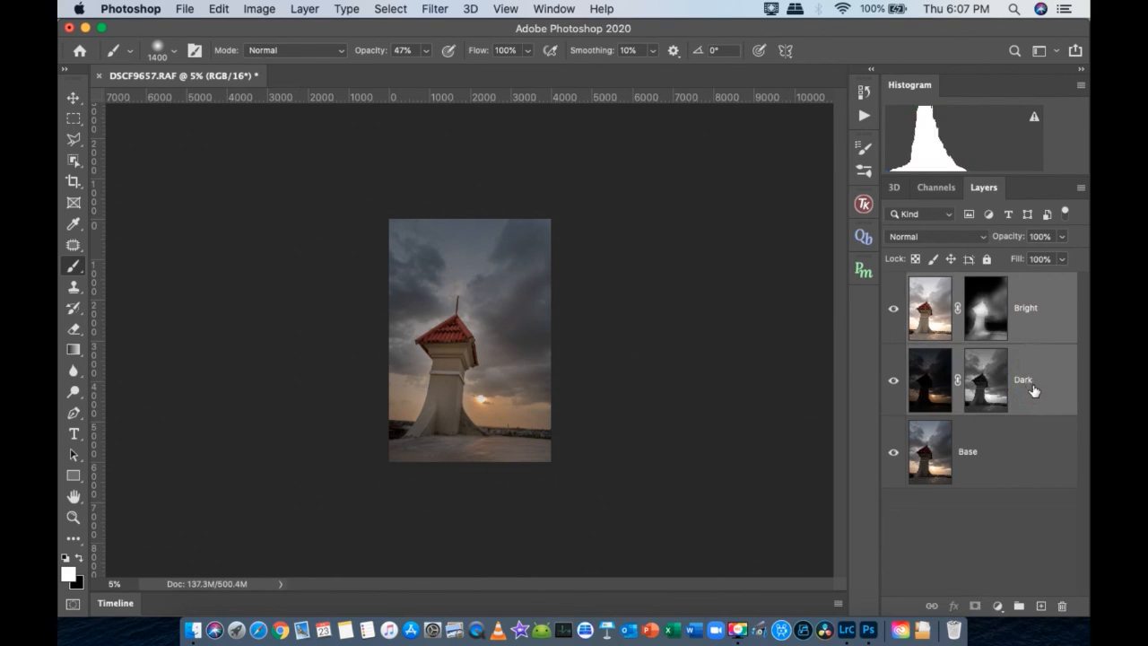
{"action": "key", "text": "super+g"}
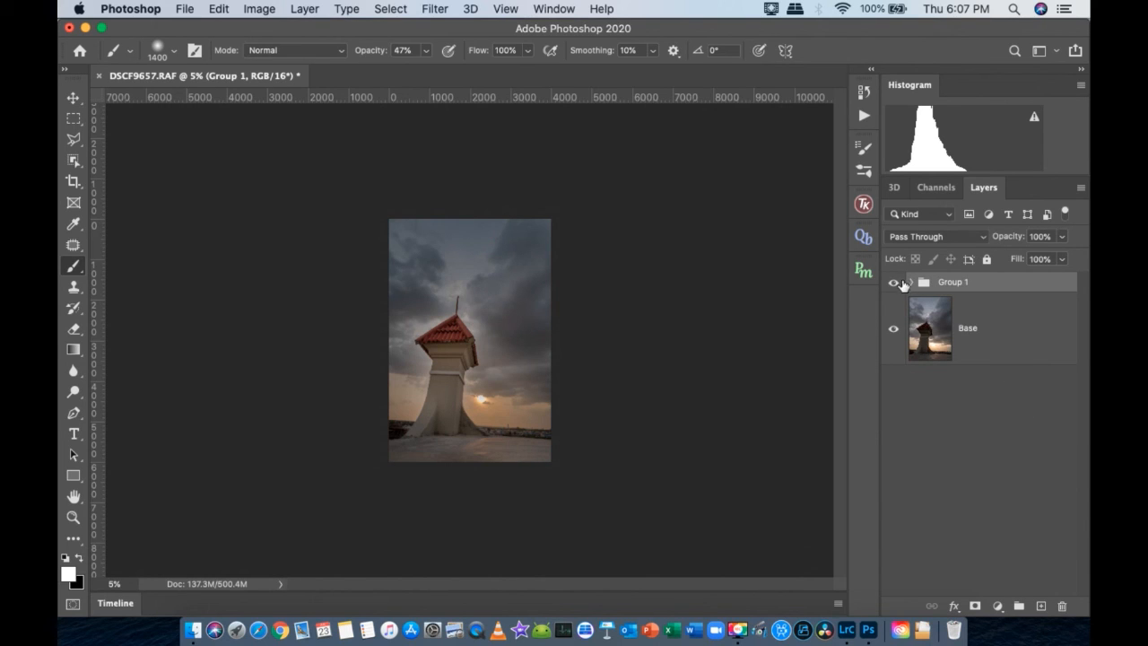
{"action": "left_click", "coordinate": [893, 284]}
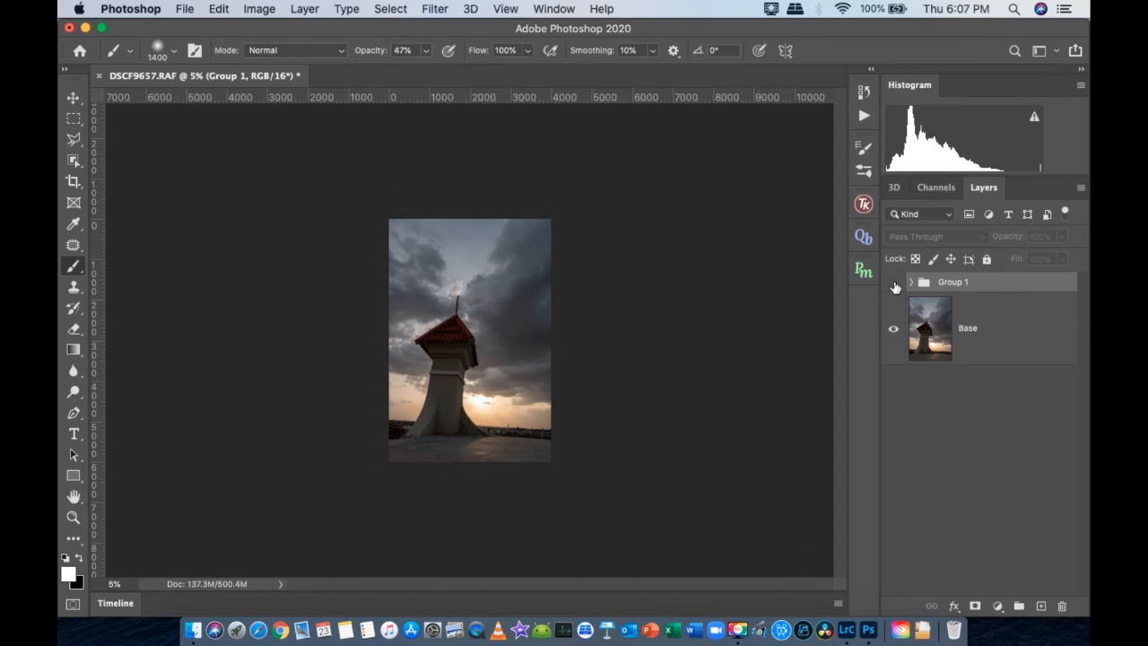
{"action": "left_click", "coordinate": [893, 284]}
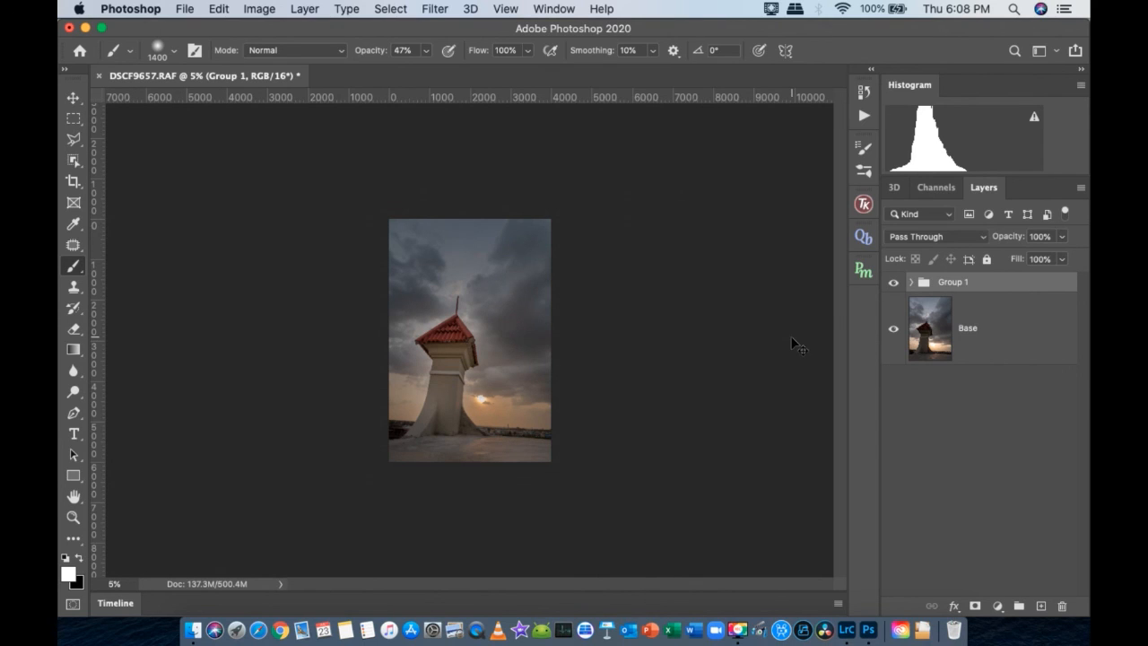
{"action": "key", "text": "super+equal"}
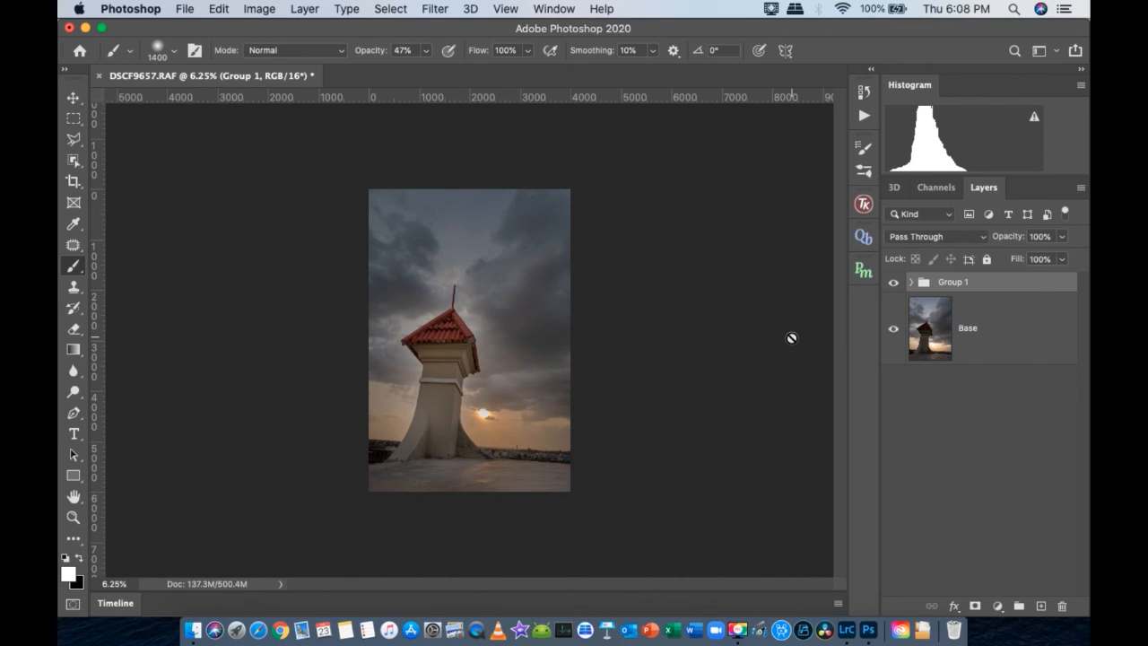